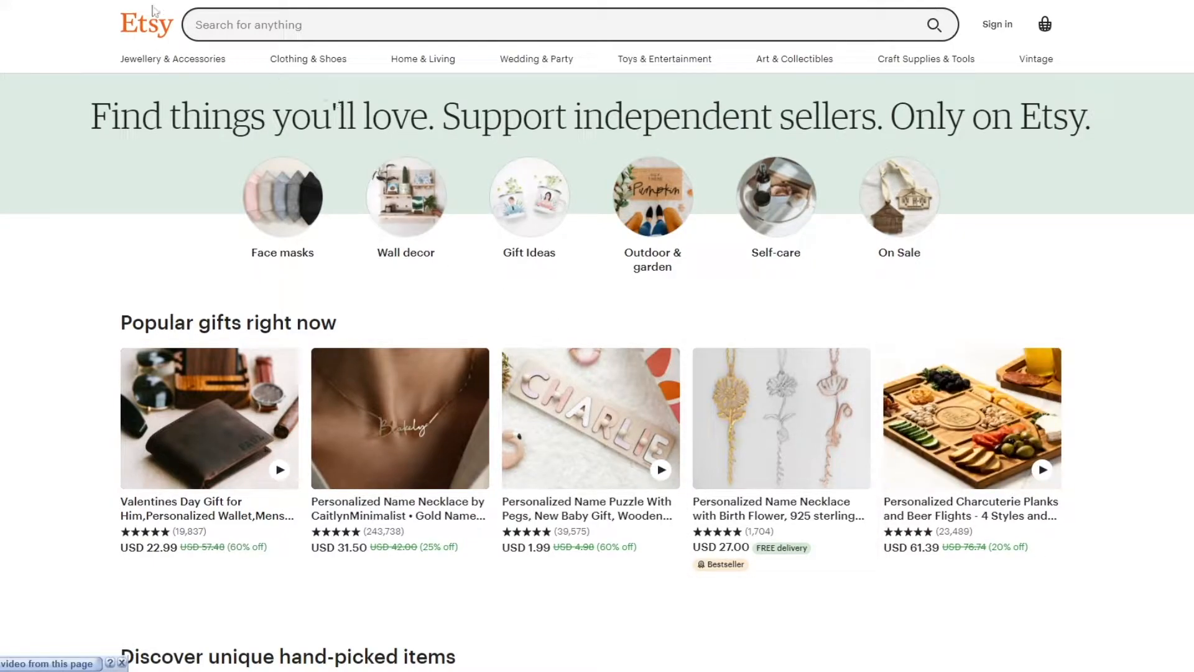
- Look over the home page's popular gifts, hand-picked items and curated selections
{"action": "scroll", "coordinate": [546, 187], "scroll_direction": "down", "scroll_amount": 6}
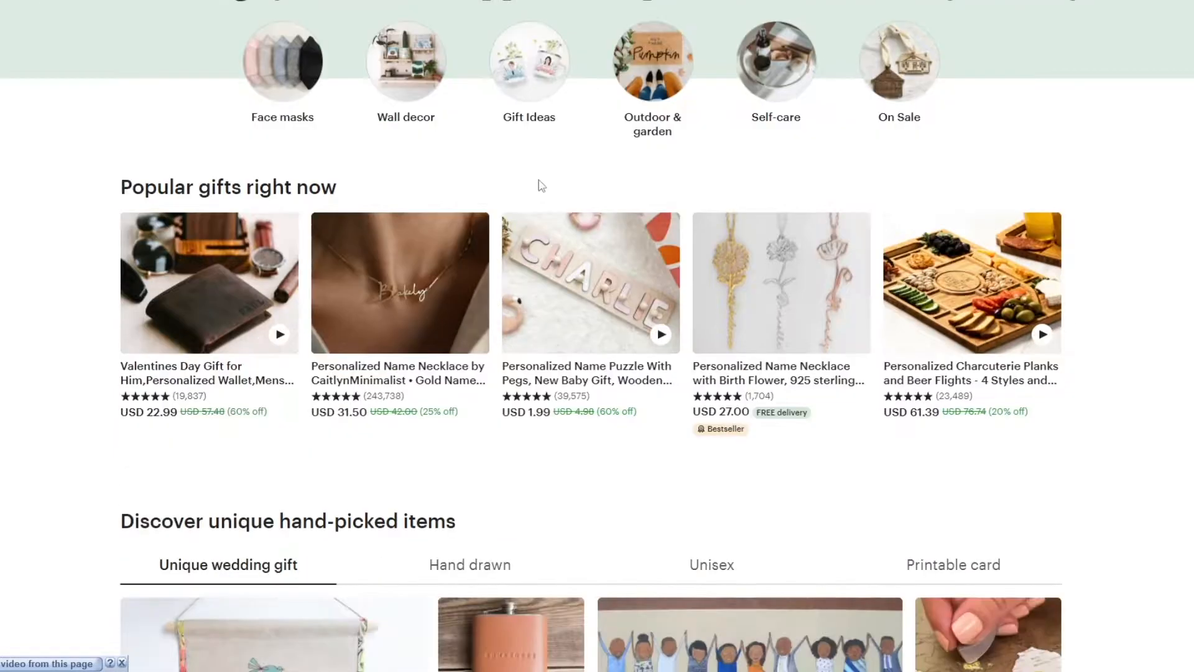
{"action": "scroll", "coordinate": [1085, 263], "scroll_direction": "down", "scroll_amount": 9}
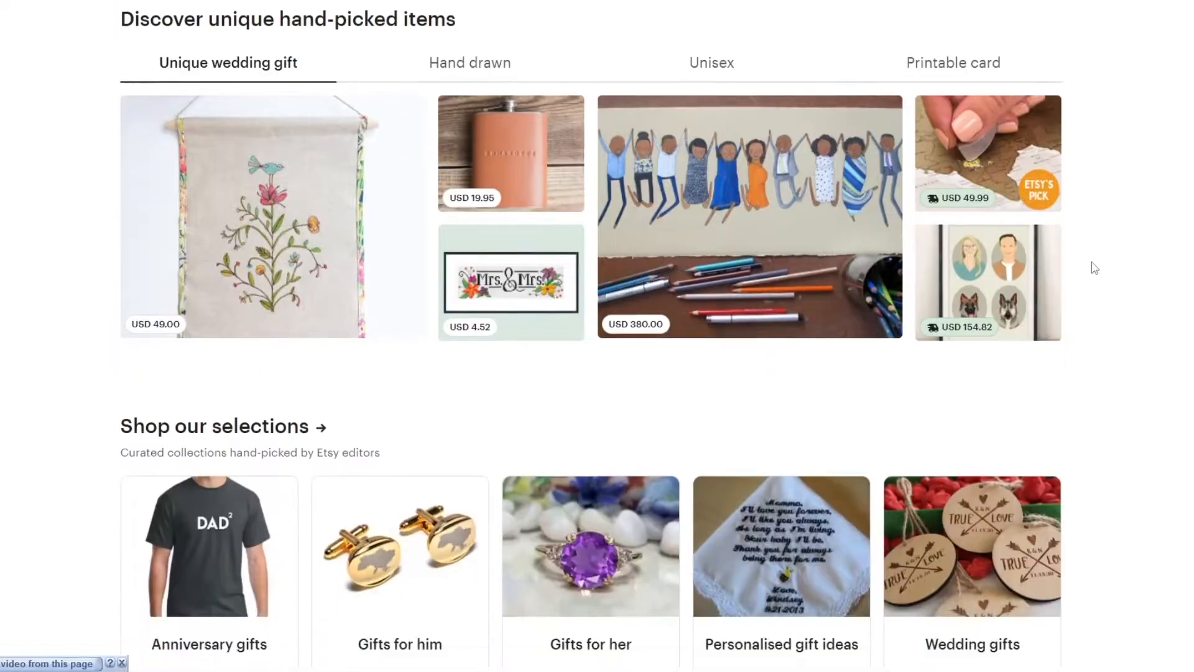
{"action": "scroll", "coordinate": [1157, 268], "scroll_direction": "up", "scroll_amount": 2}
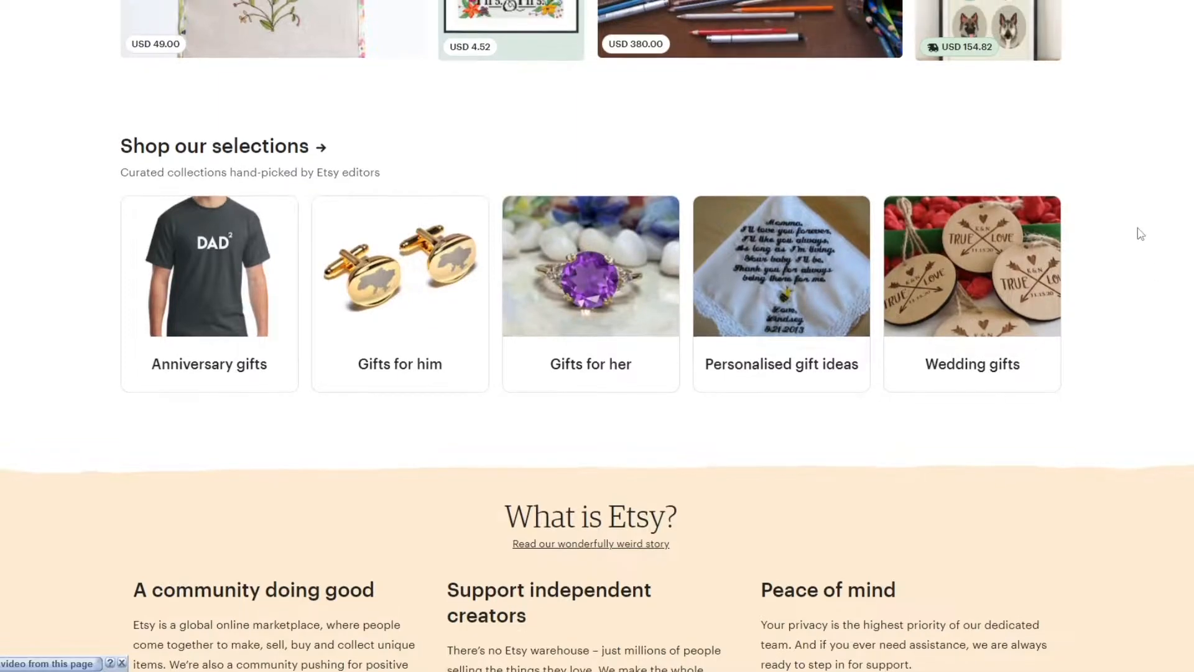
{"action": "scroll", "coordinate": [1156, 269], "scroll_direction": "up", "scroll_amount": 13}
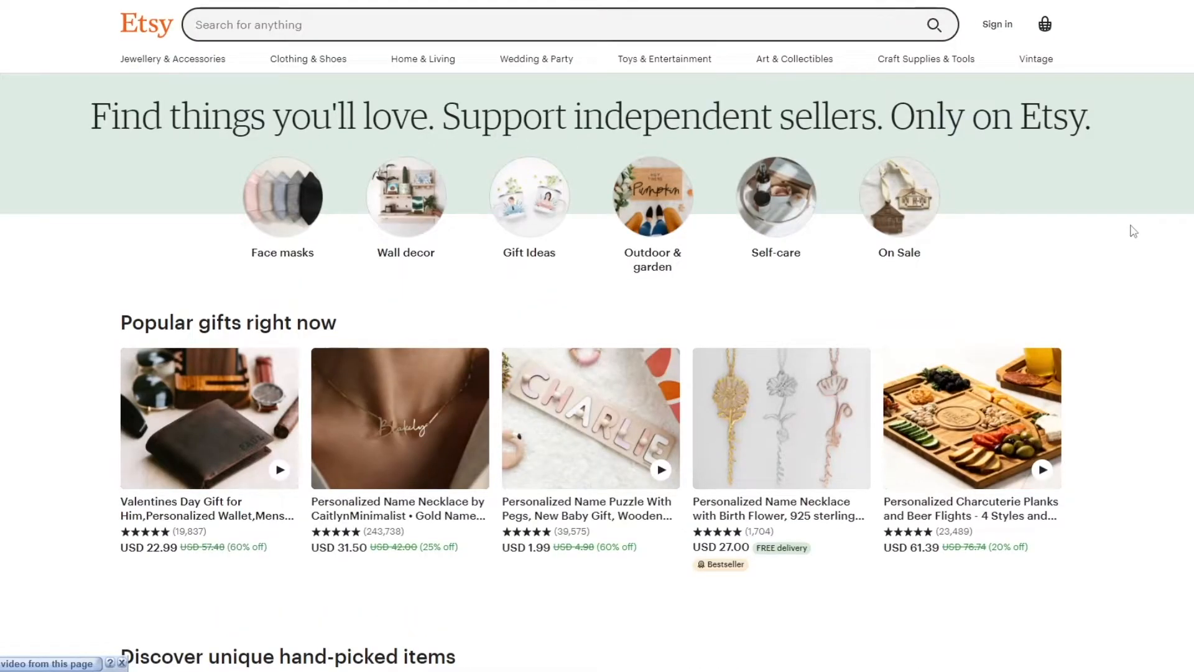
{"action": "scroll", "coordinate": [1137, 230], "scroll_direction": "down", "scroll_amount": 2}
{"action": "scroll", "coordinate": [1141, 228], "scroll_direction": "up", "scroll_amount": 2}
{"action": "scroll", "coordinate": [1094, 228], "scroll_direction": "down", "scroll_amount": 3}
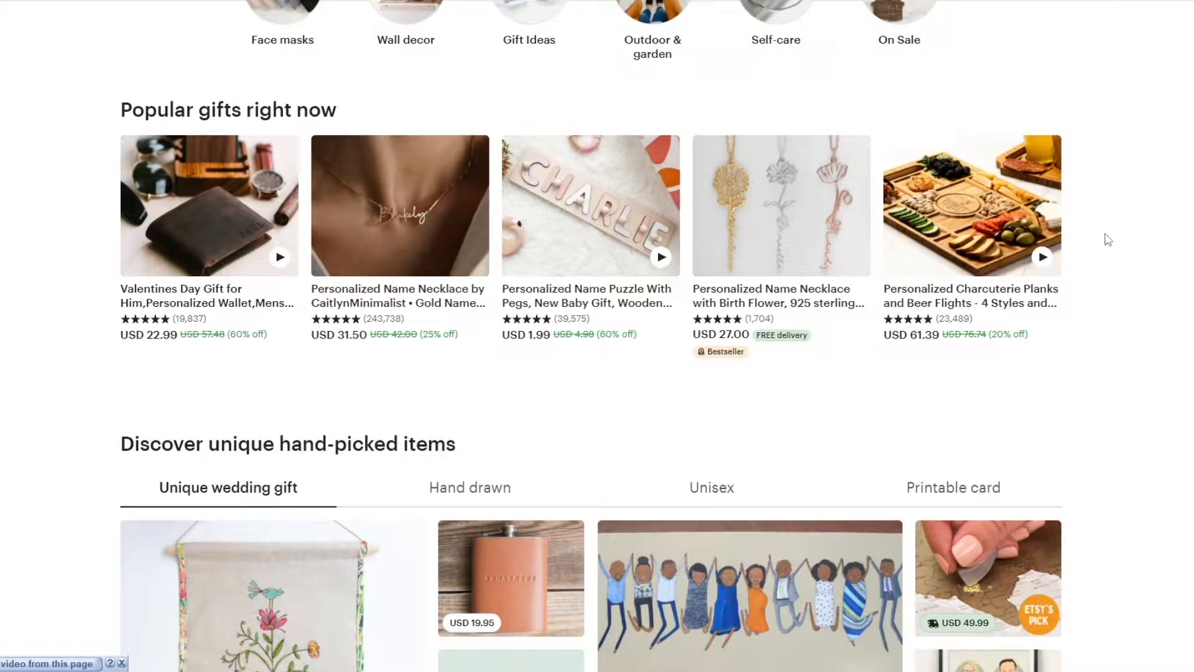
- Open the Sell on Etsy page from the links in the home page's footer
{"action": "scroll", "coordinate": [1108, 239], "scroll_direction": "down", "scroll_amount": 15}
{"action": "scroll", "coordinate": [1139, 238], "scroll_direction": "down", "scroll_amount": 4}
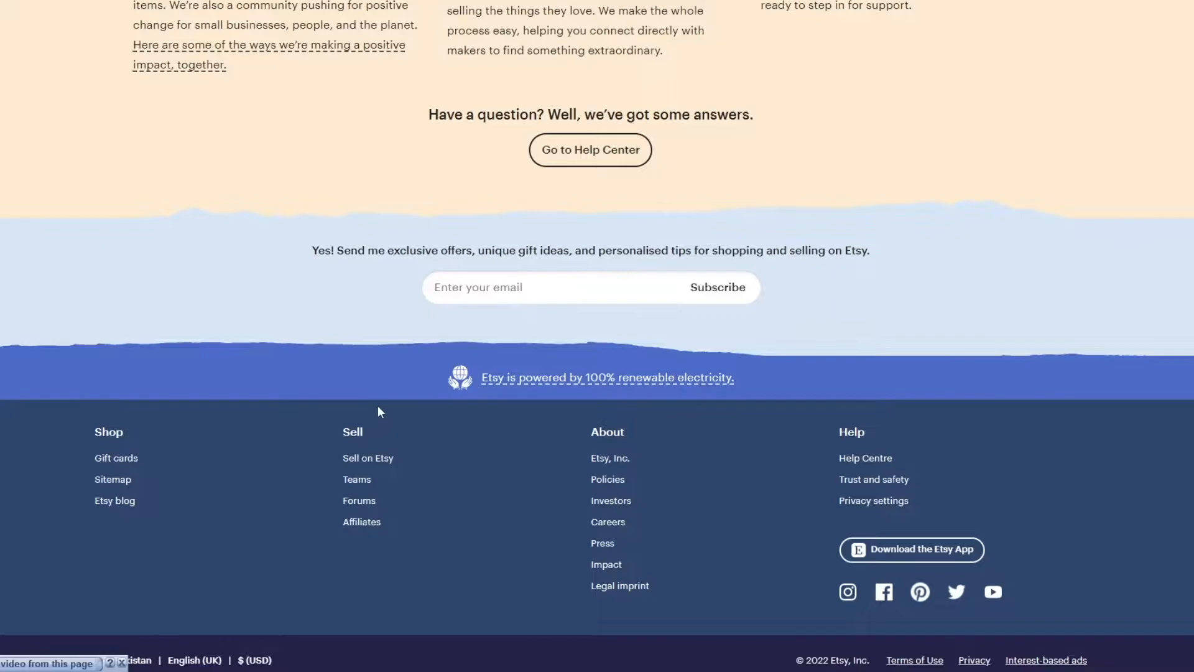
{"action": "left_click_drag", "start_coordinate": [339, 428], "coordinate": [362, 434]}
{"action": "left_click", "coordinate": [366, 449]}
{"action": "left_click", "coordinate": [371, 460]}
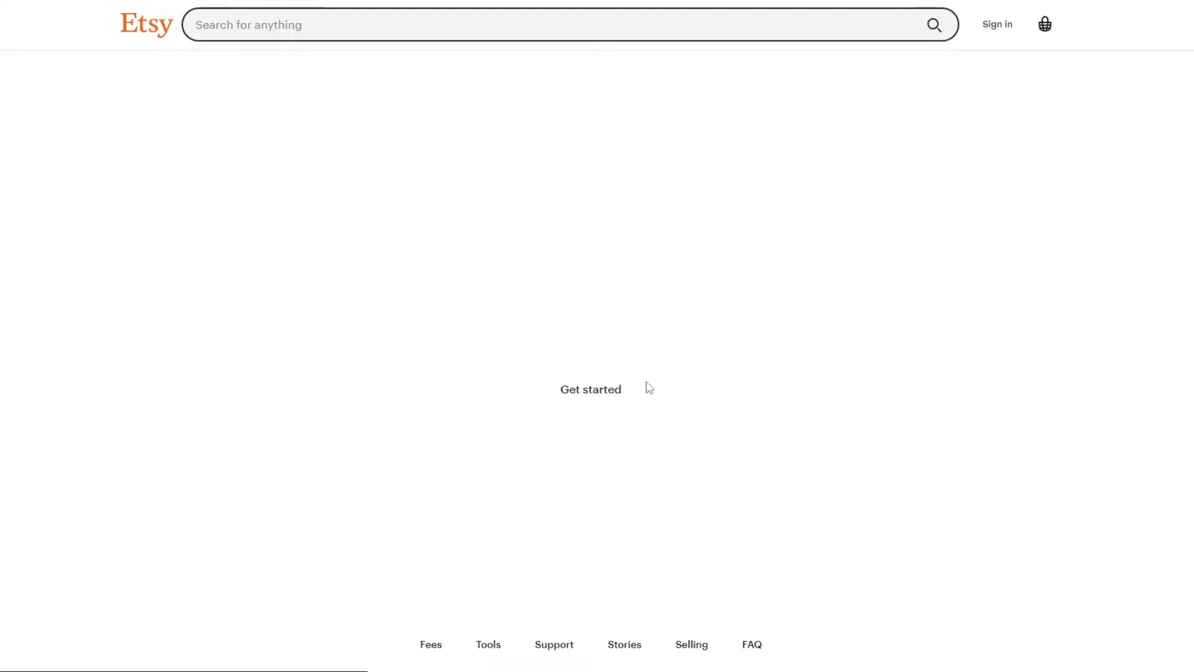
- Review the seller benefits, listing fee and transaction fees on the selling page
{"action": "scroll", "coordinate": [595, 400], "scroll_direction": "down", "scroll_amount": 2}
{"action": "scroll", "coordinate": [603, 404], "scroll_direction": "up", "scroll_amount": 1}
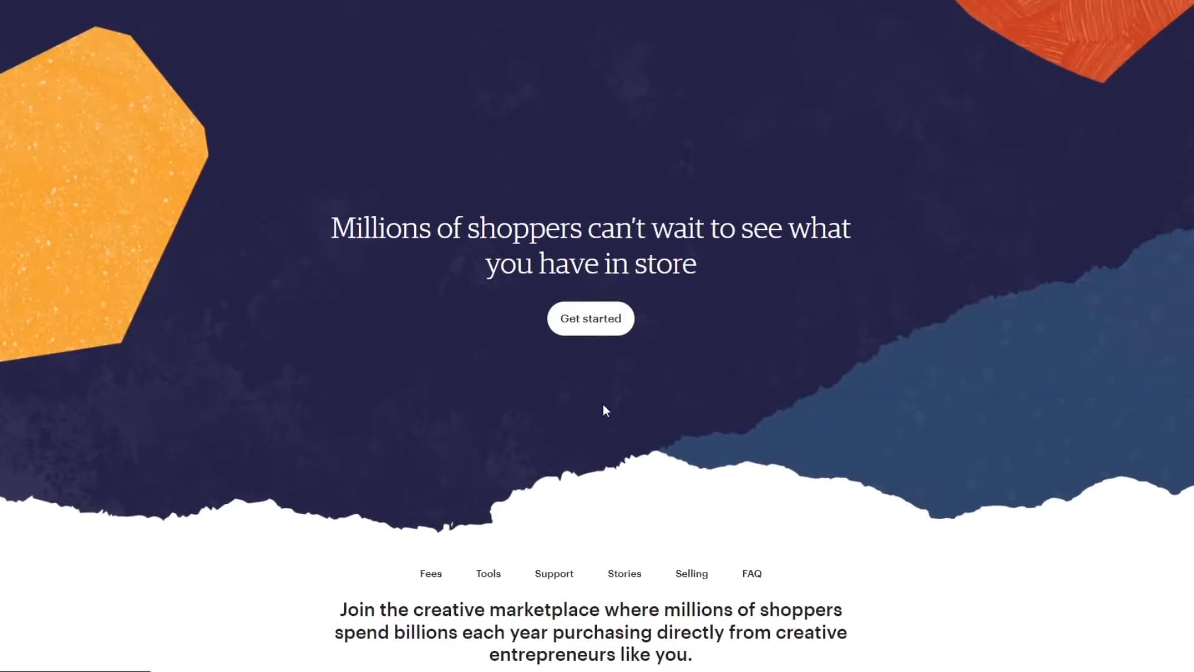
{"action": "scroll", "coordinate": [602, 404], "scroll_direction": "down", "scroll_amount": 8}
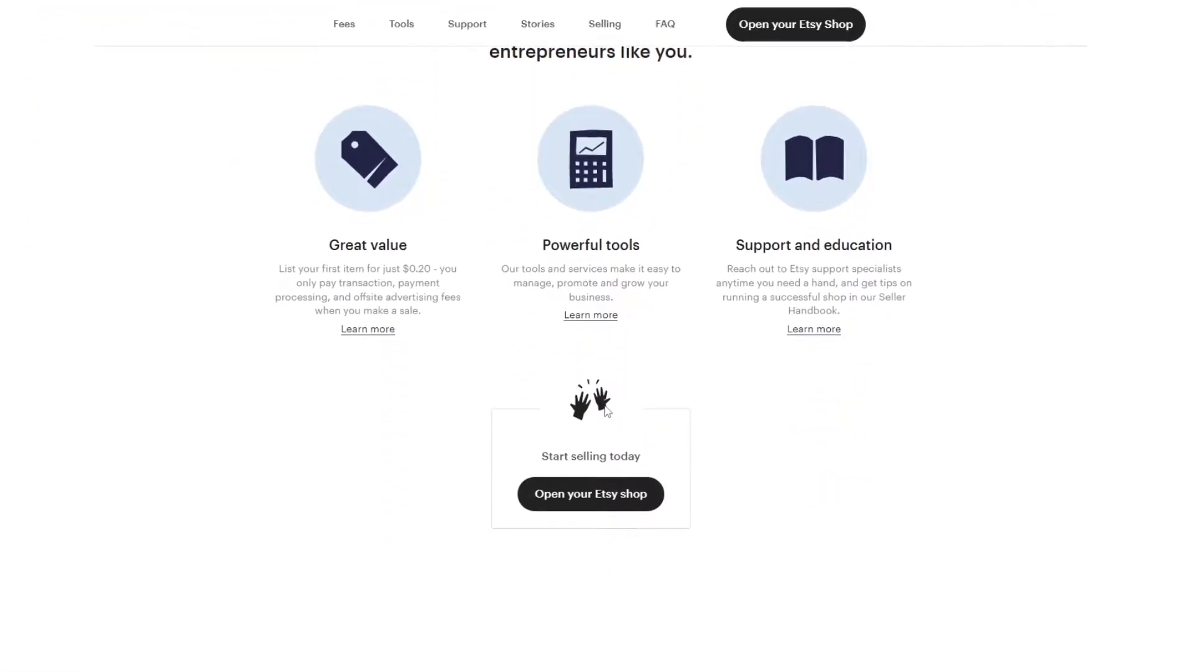
{"action": "scroll", "coordinate": [616, 410], "scroll_direction": "down", "scroll_amount": 3}
{"action": "scroll", "coordinate": [613, 452], "scroll_direction": "down", "scroll_amount": 8}
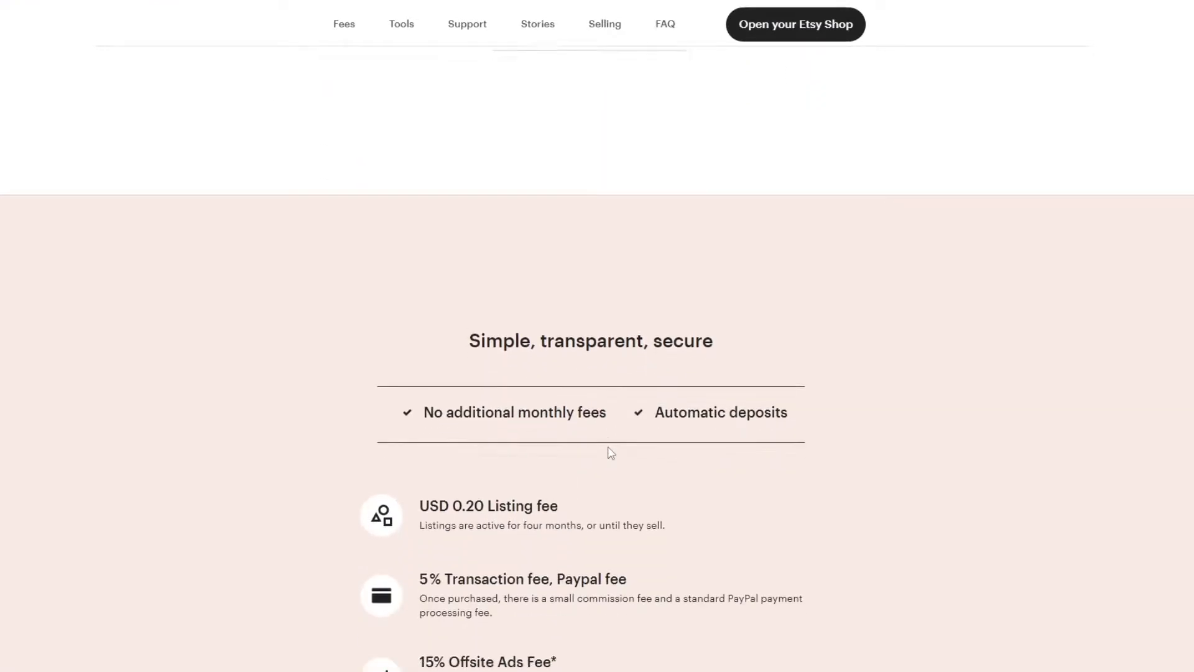
{"action": "scroll", "coordinate": [609, 445], "scroll_direction": "up", "scroll_amount": 20}
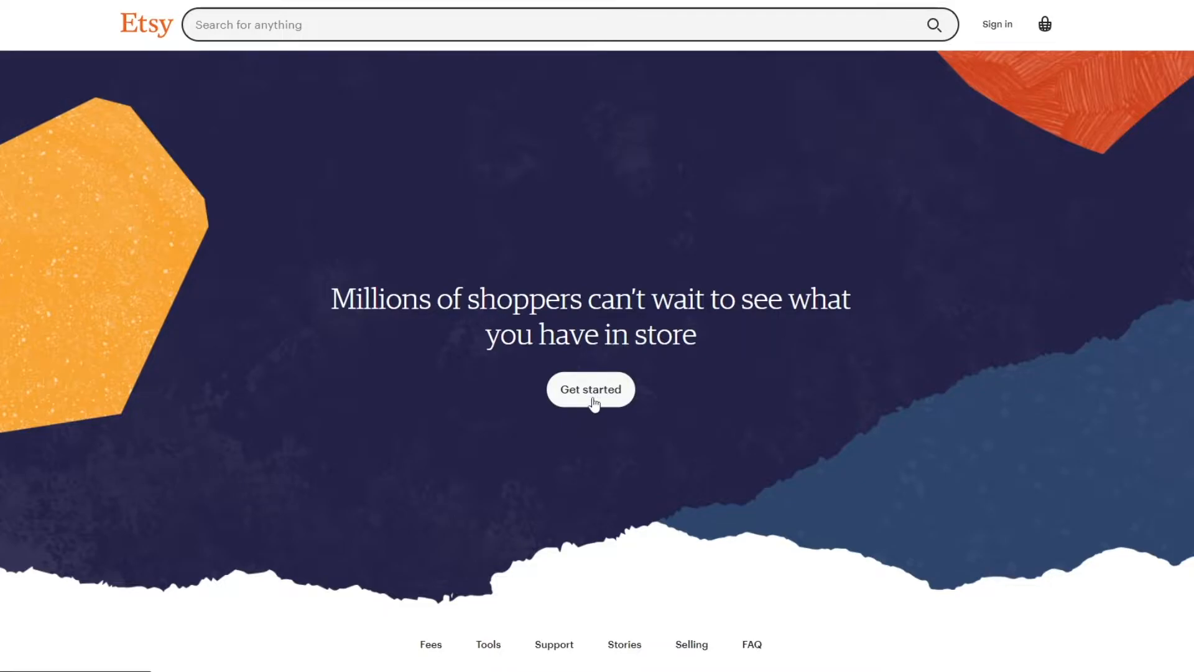
- Get started as a seller and sign in with the account e-mail and password
{"action": "left_click", "coordinate": [592, 399]}
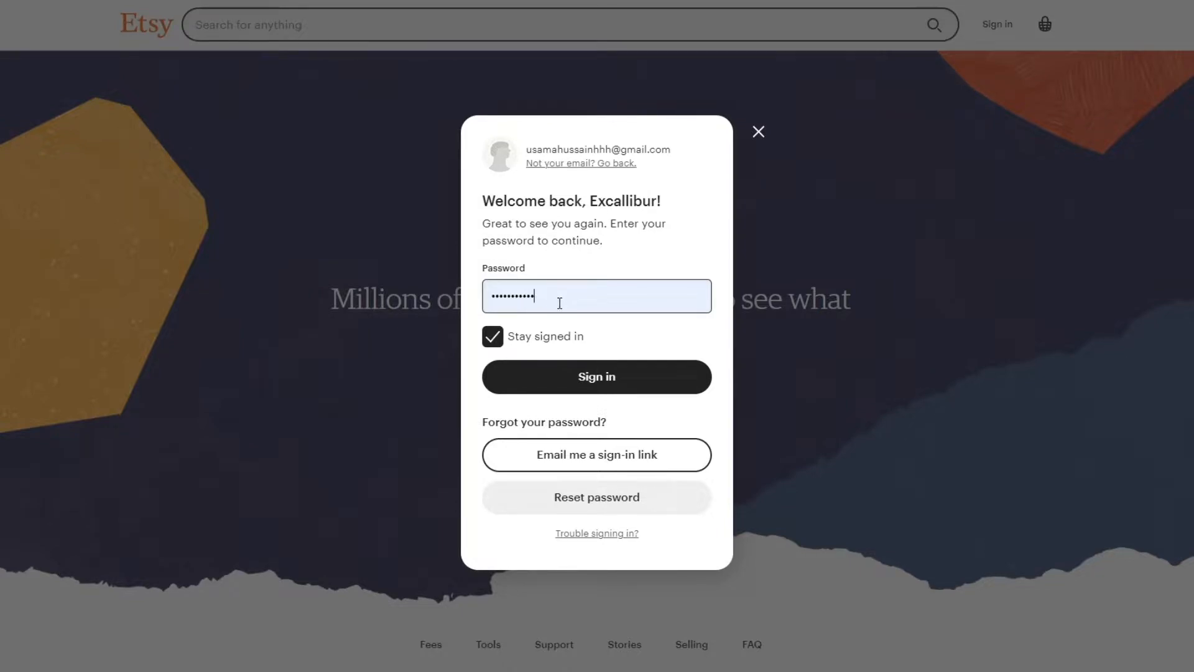
{"action": "left_click", "coordinate": [592, 377]}
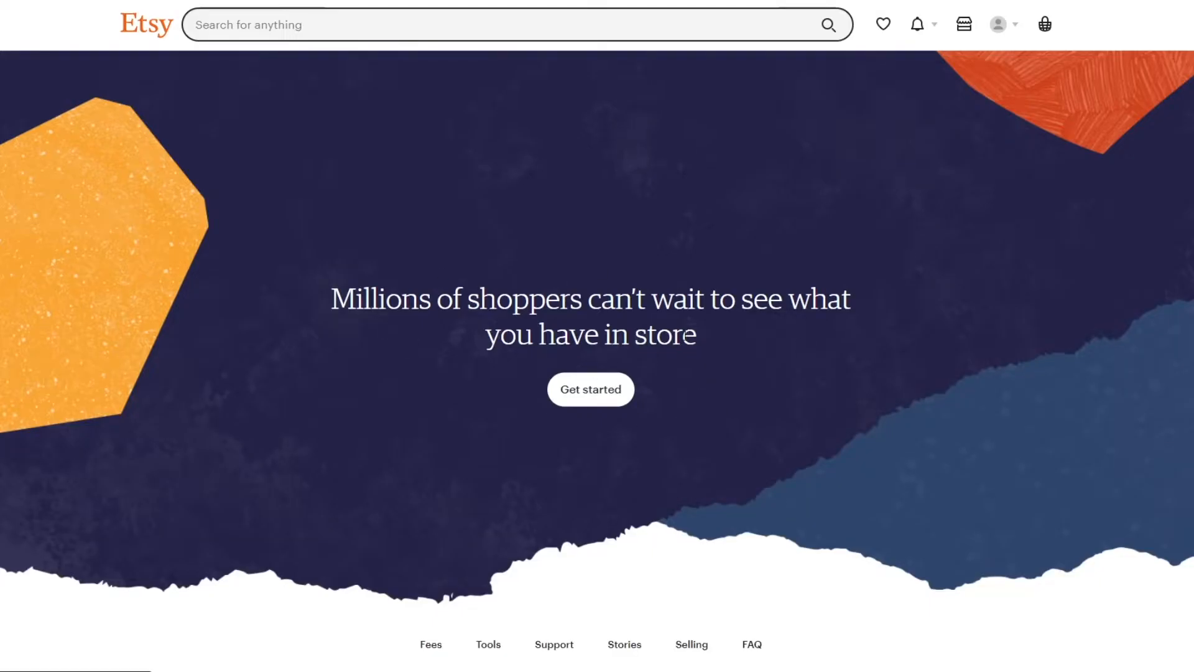
- Begin opening an Etsy shop from the Start selling today section of the selling page
{"action": "scroll", "coordinate": [682, 373], "scroll_direction": "down", "scroll_amount": 3}
{"action": "scroll", "coordinate": [678, 394], "scroll_direction": "up", "scroll_amount": 3}
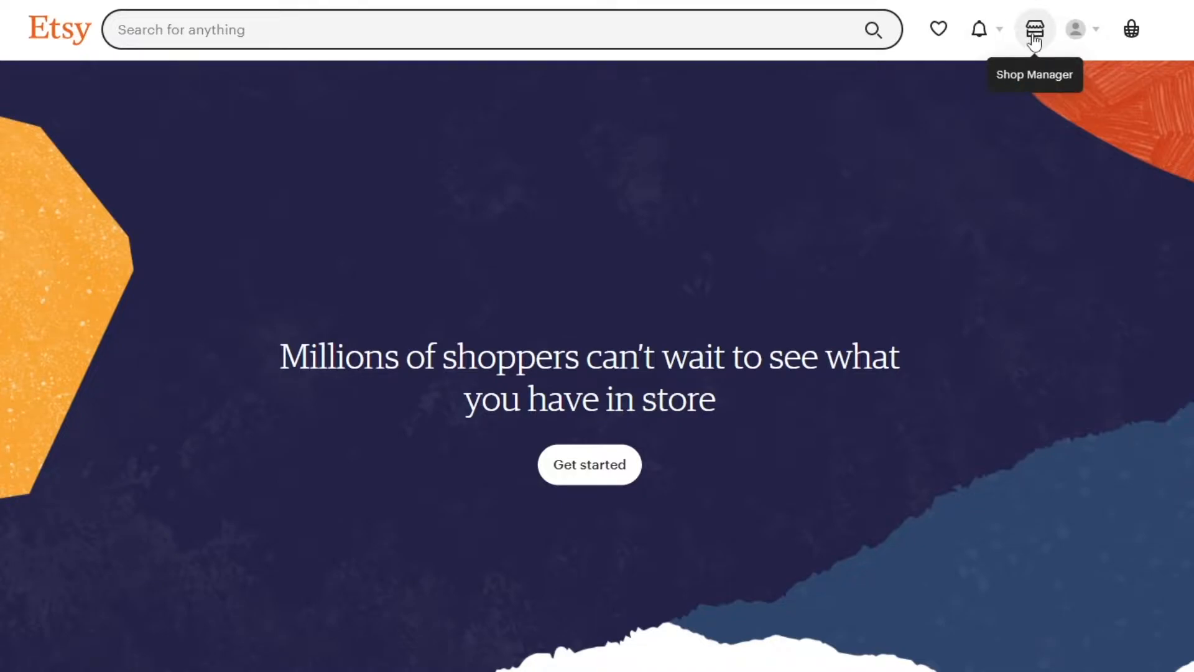
{"action": "scroll", "coordinate": [859, 271], "scroll_direction": "down", "scroll_amount": 3}
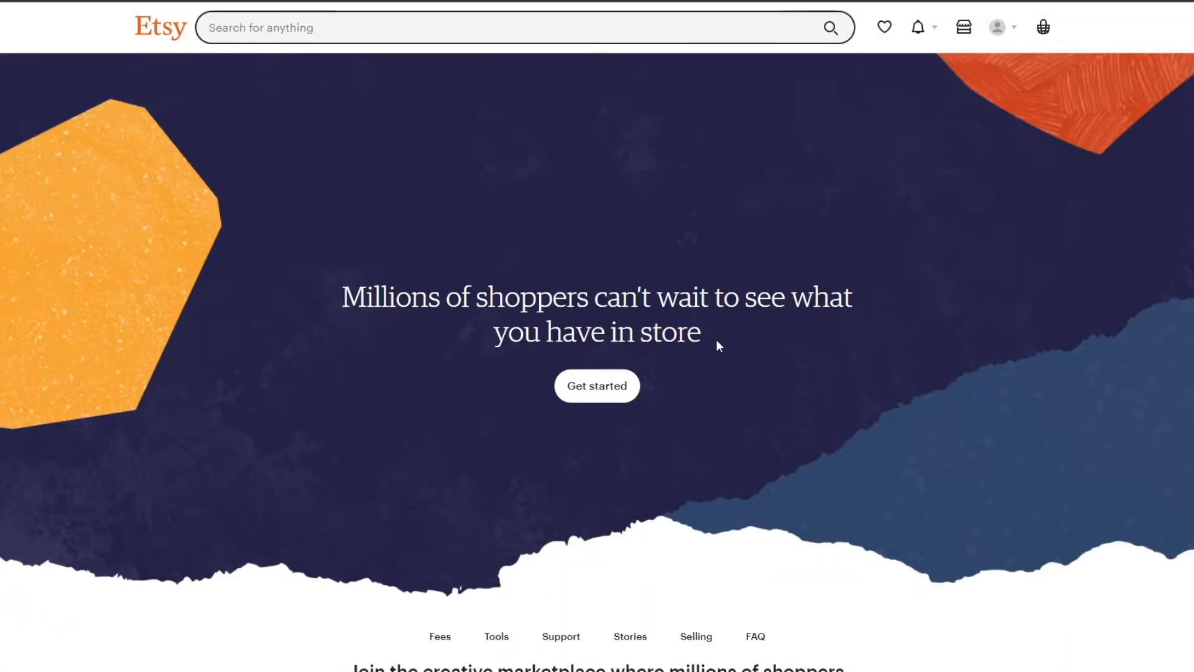
{"action": "scroll", "coordinate": [719, 338], "scroll_direction": "down", "scroll_amount": 3}
{"action": "scroll", "coordinate": [719, 346], "scroll_direction": "up", "scroll_amount": 1}
{"action": "scroll", "coordinate": [717, 349], "scroll_direction": "down", "scroll_amount": 10}
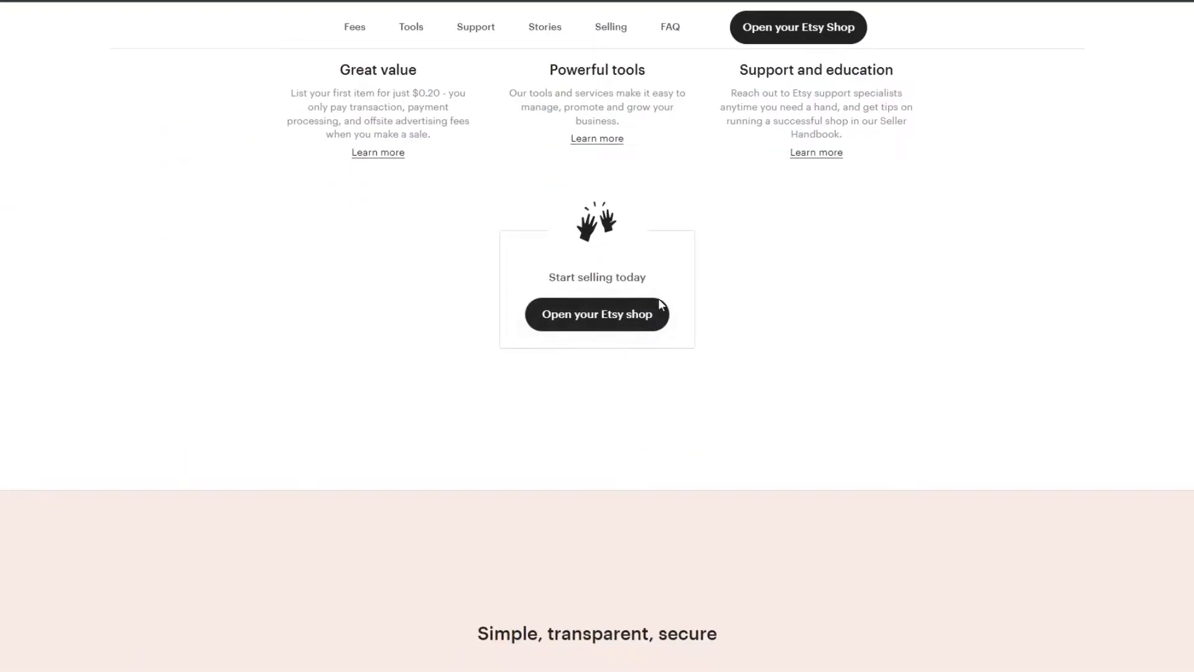
{"action": "left_click", "coordinate": [614, 328]}
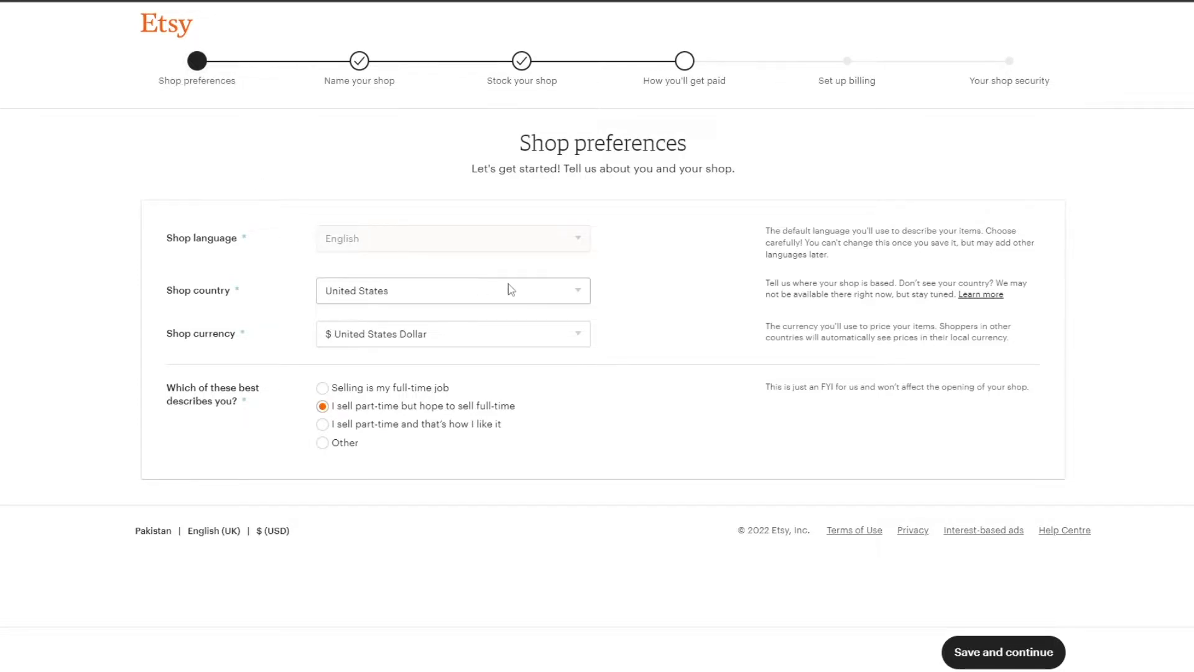
- Keep United States and United States Dollar as shop country and currency, choose Other as the seller description, and save the shop preferences
{"action": "mouse_move", "coordinate": [366, 257]}
{"action": "left_click", "coordinate": [348, 291]}
{"action": "key", "text": "Escape"}
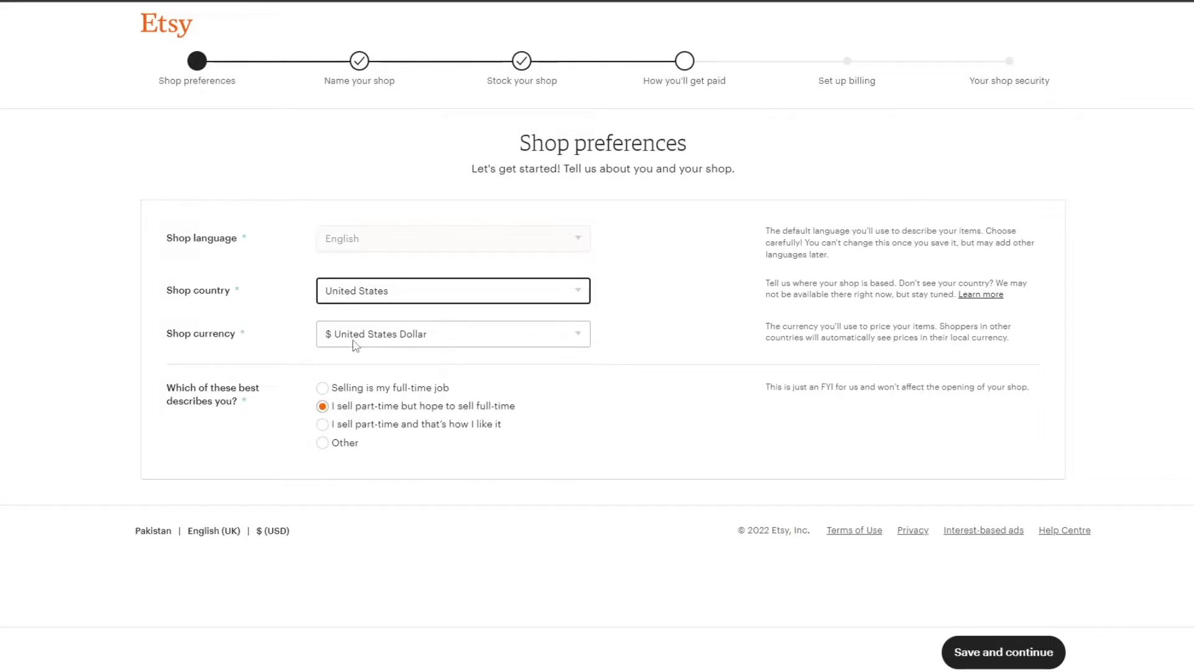
{"action": "left_click", "coordinate": [355, 344]}
{"action": "left_click", "coordinate": [382, 339]}
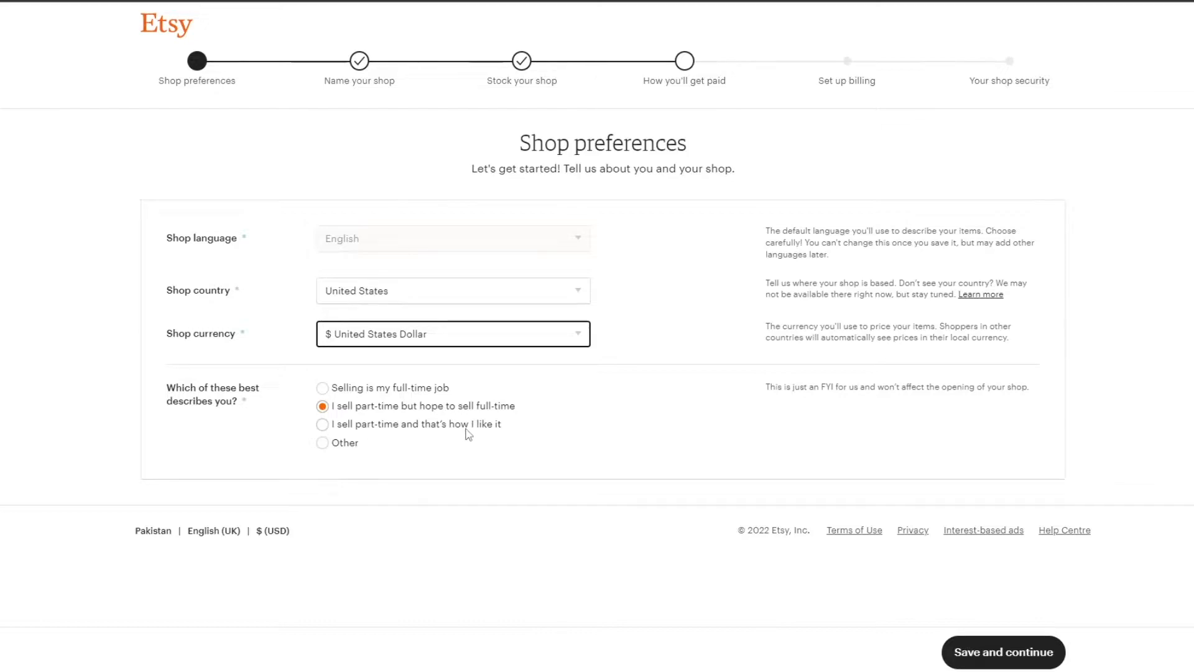
{"action": "left_click", "coordinate": [323, 443]}
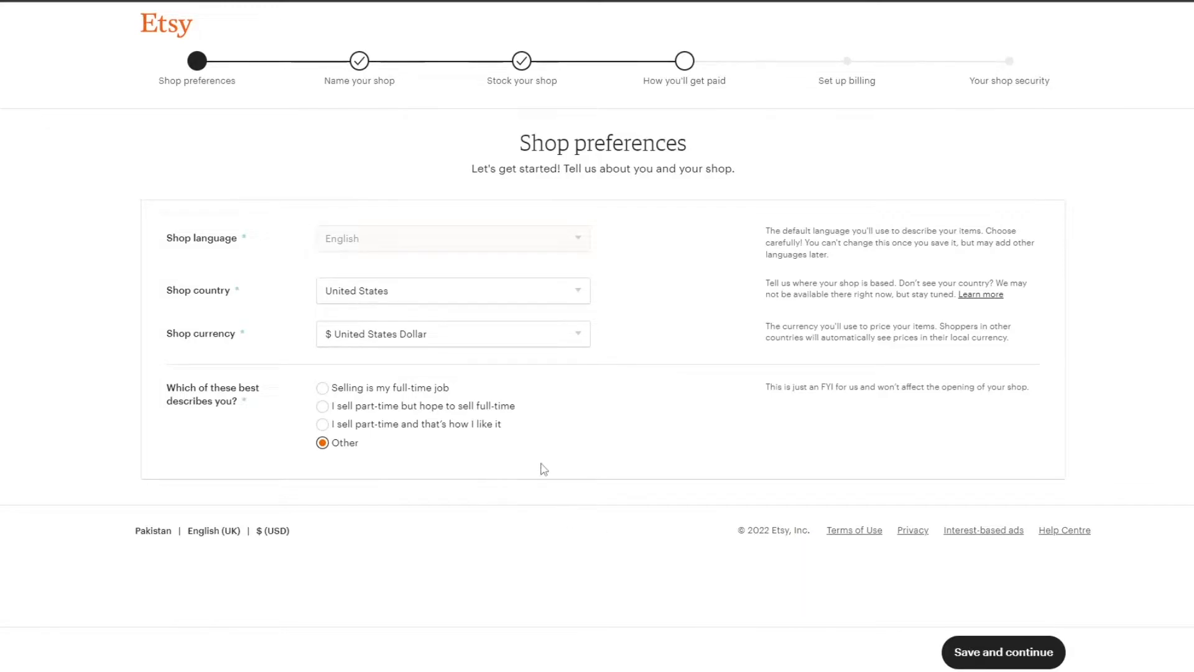
{"action": "left_click", "coordinate": [1001, 660]}
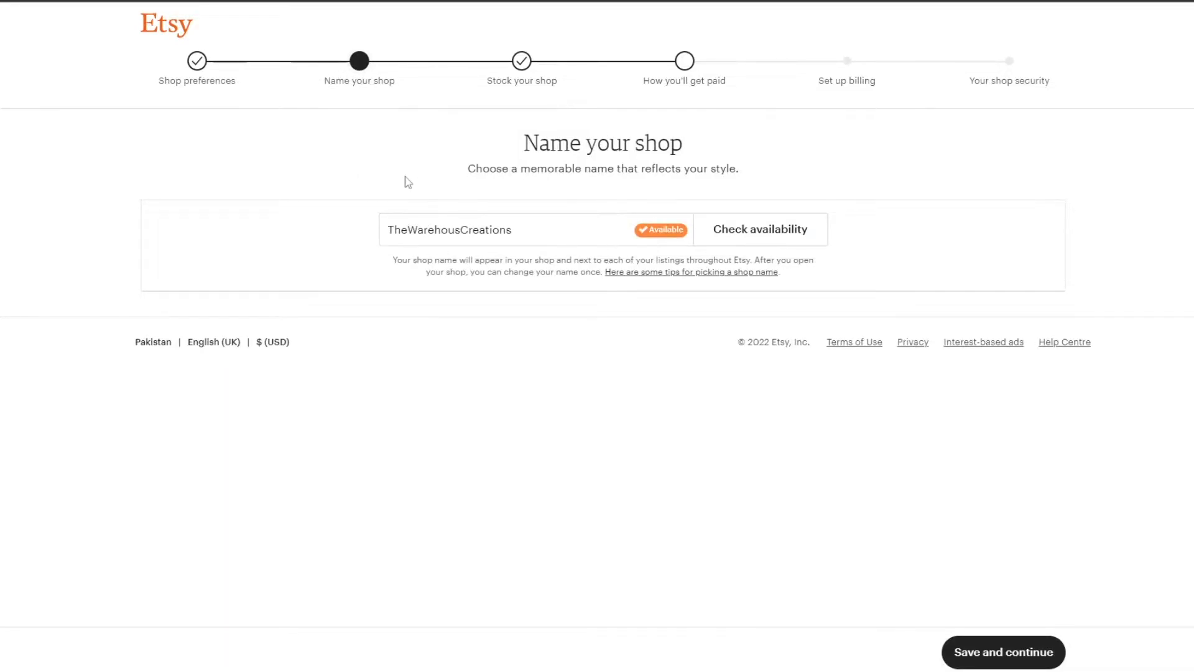
- Check the availability of the shop name TheWarehousCreations and save it
{"action": "left_click_drag", "start_coordinate": [392, 232], "coordinate": [523, 237]}
{"action": "left_click", "coordinate": [532, 367]}
{"action": "left_click", "coordinate": [770, 237]}
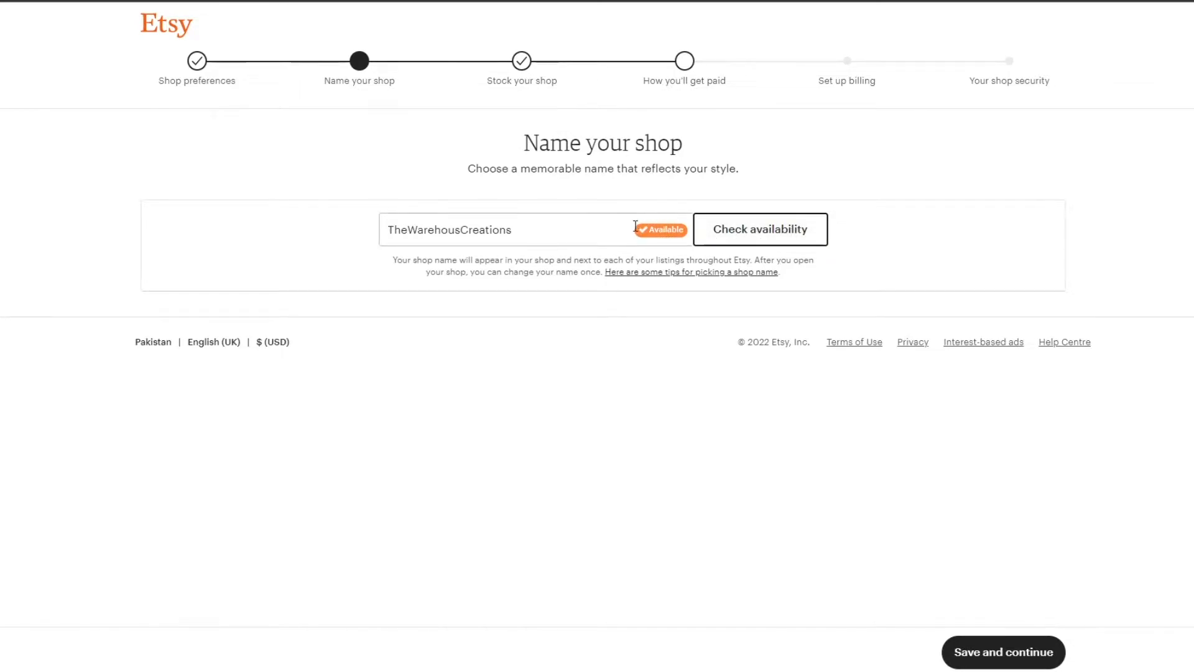
{"action": "left_click_drag", "start_coordinate": [635, 227], "coordinate": [394, 230]}
{"action": "left_click", "coordinate": [557, 432]}
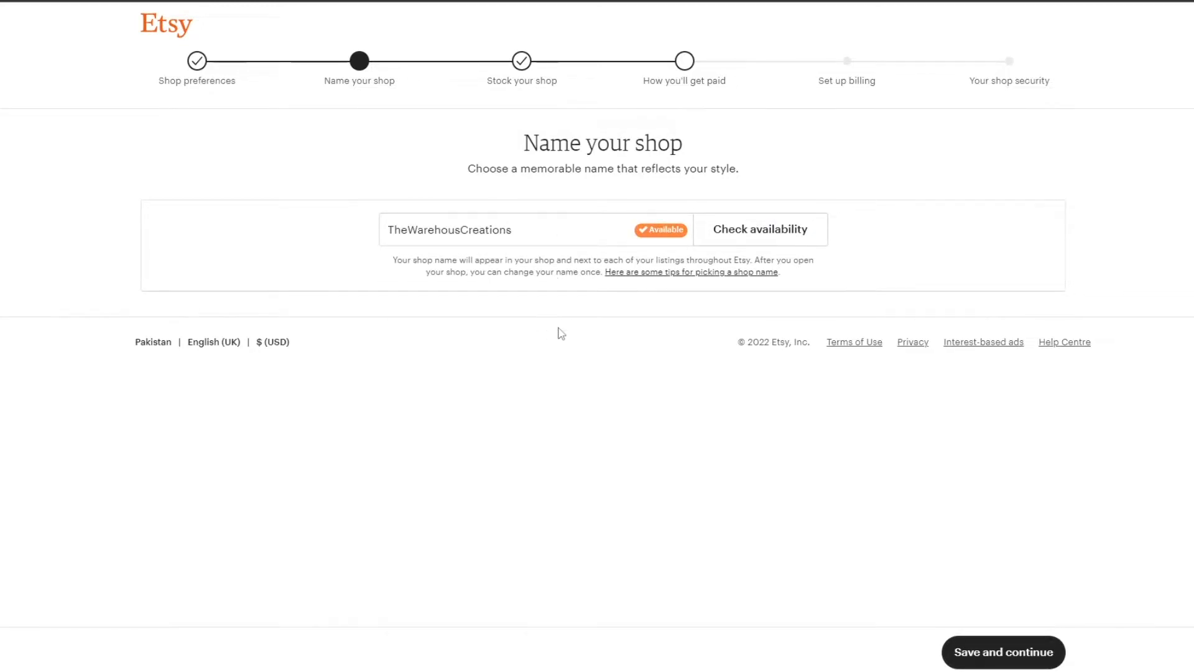
{"action": "left_click", "coordinate": [996, 653]}
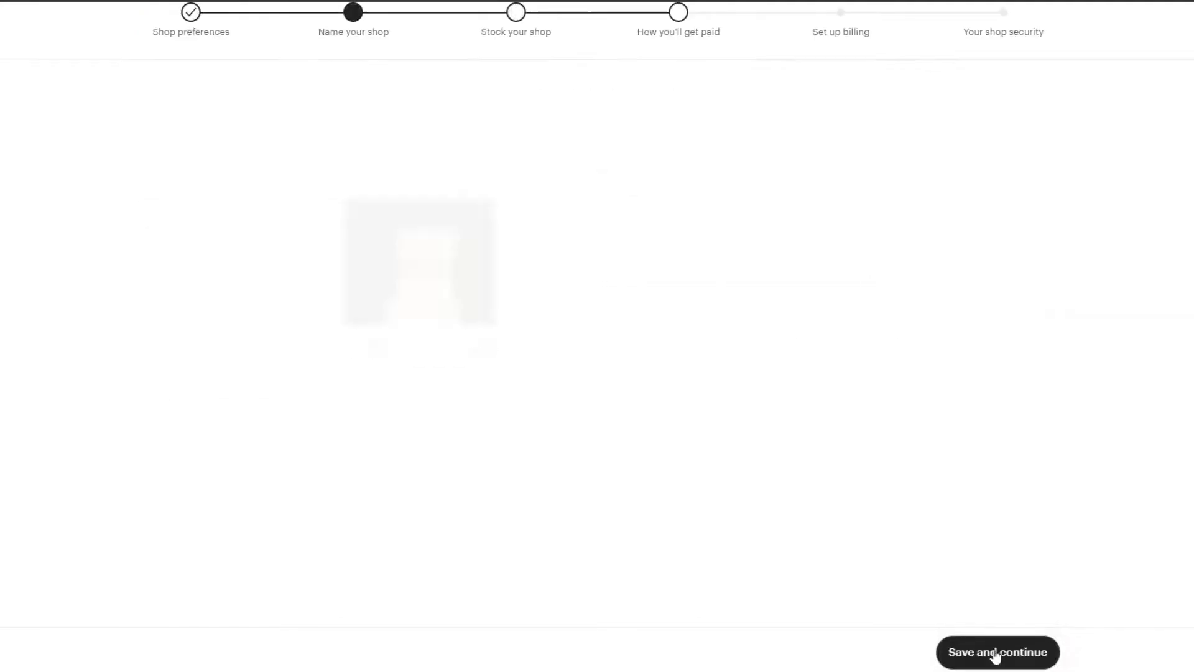
- Delete the Orange Cat listing from the shop's stock and confirm the deletion
{"action": "scroll", "coordinate": [686, 257], "scroll_direction": "down", "scroll_amount": 2}
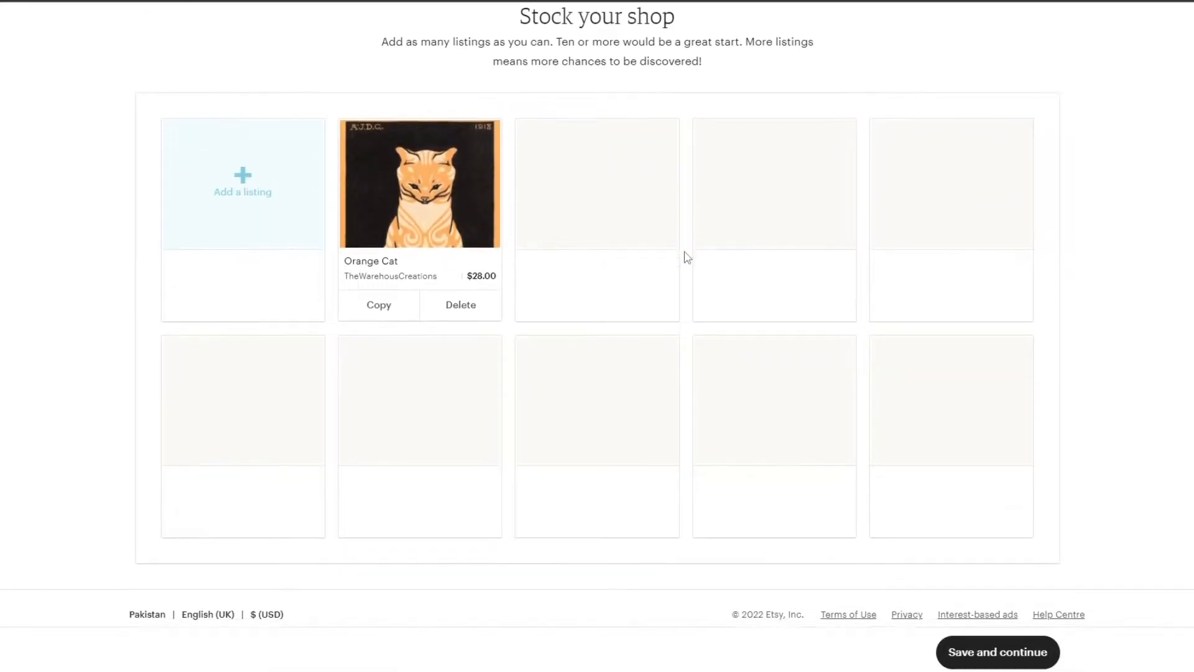
{"action": "scroll", "coordinate": [684, 256], "scroll_direction": "up", "scroll_amount": 1}
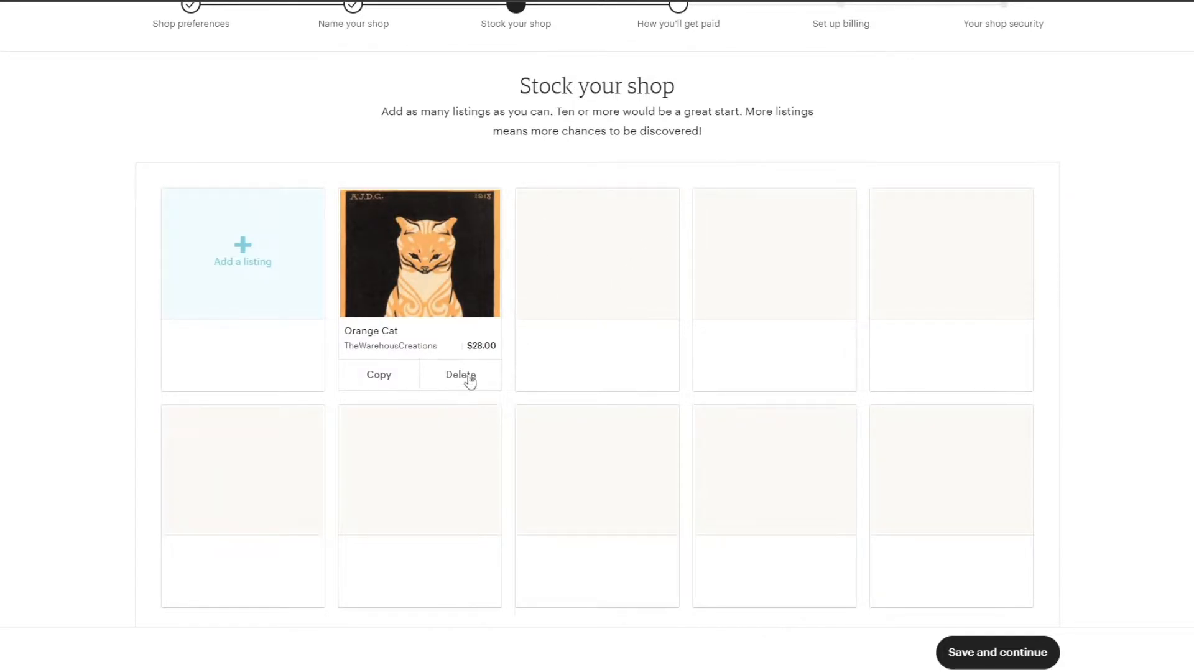
{"action": "left_click", "coordinate": [463, 374]}
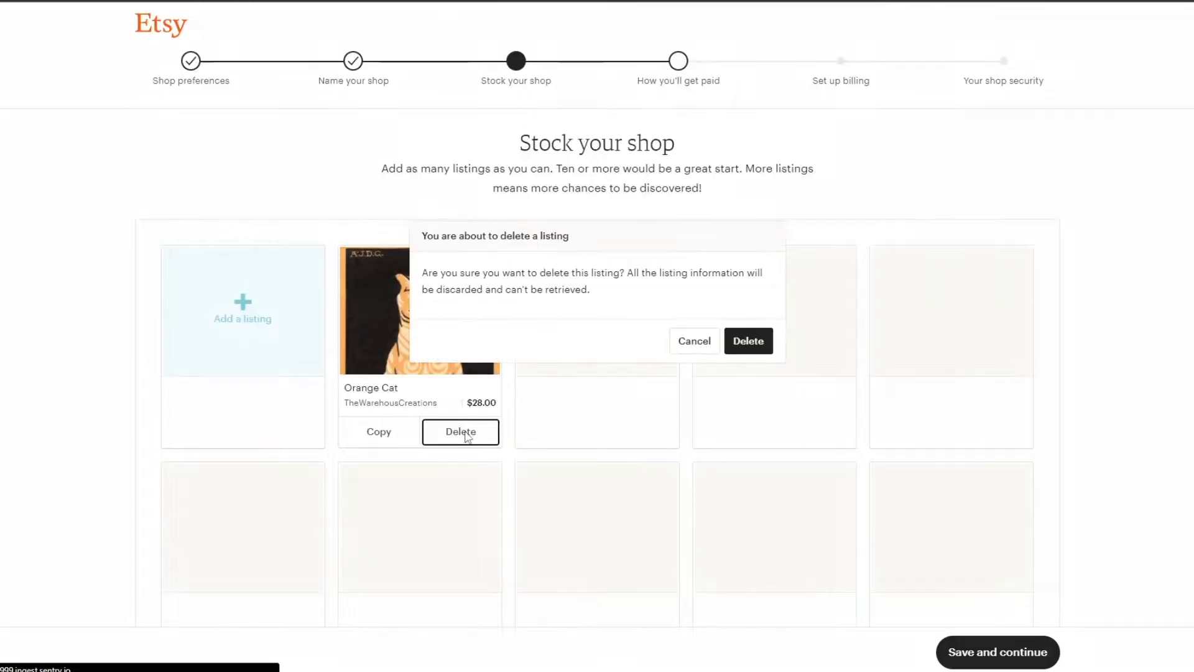
{"action": "left_click", "coordinate": [744, 339]}
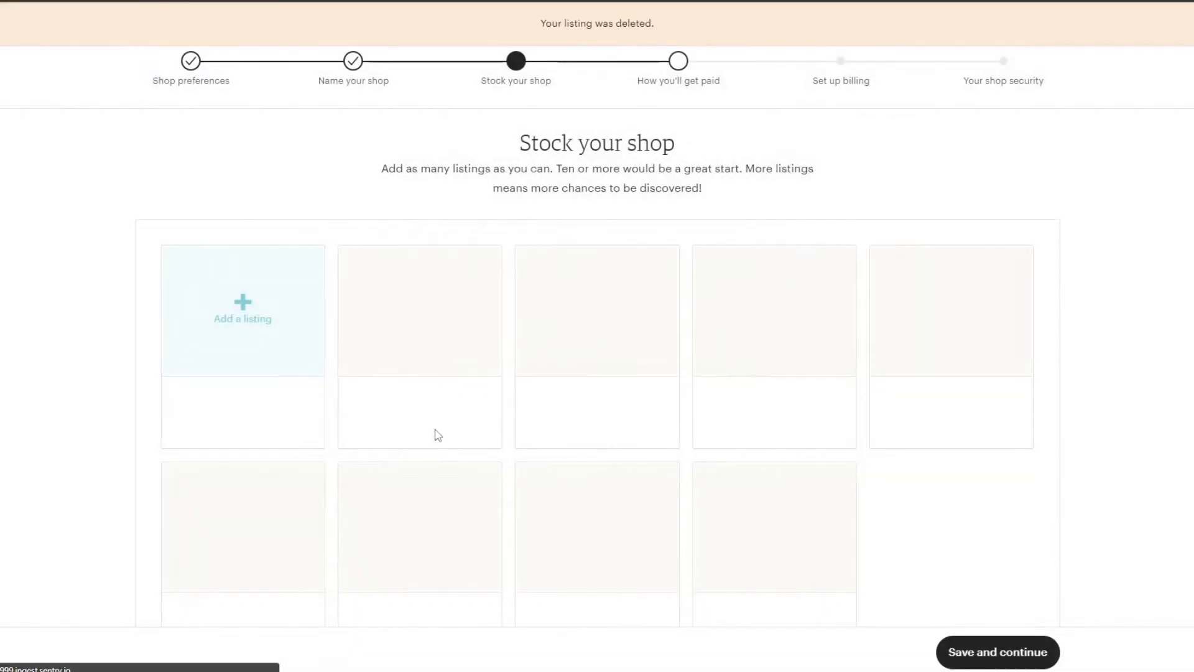
- Start adding a new listing to the shop's stock
{"action": "scroll", "coordinate": [449, 347], "scroll_direction": "down", "scroll_amount": 2}
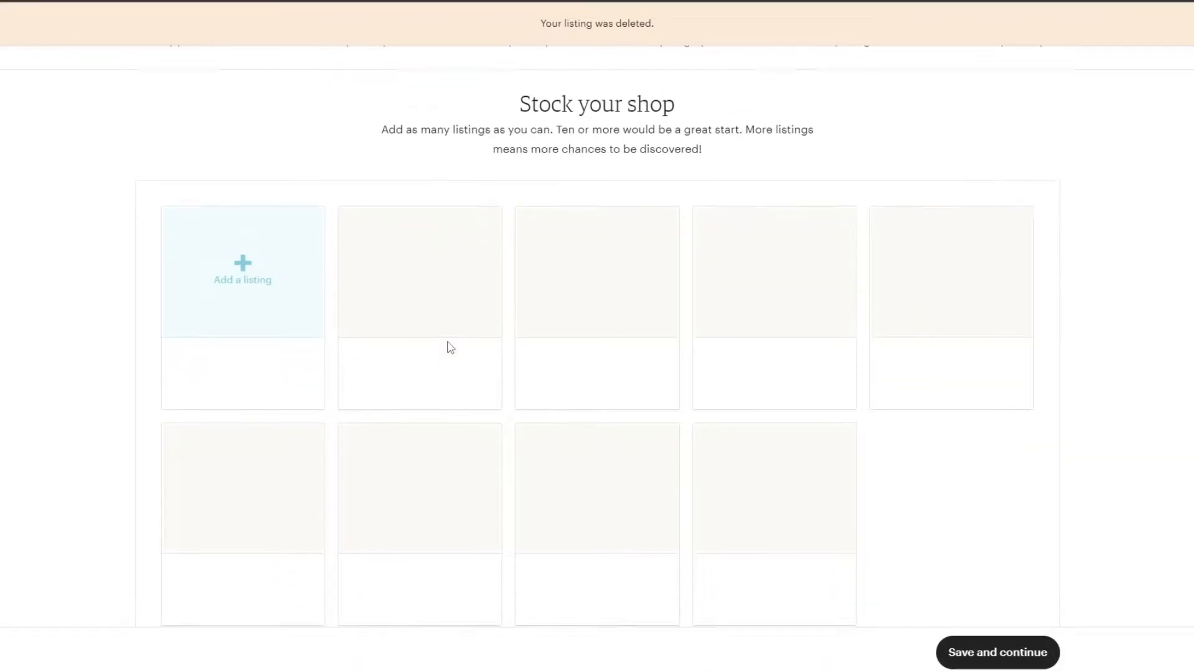
{"action": "scroll", "coordinate": [497, 361], "scroll_direction": "up", "scroll_amount": 2}
{"action": "scroll", "coordinate": [541, 373], "scroll_direction": "down", "scroll_amount": 2}
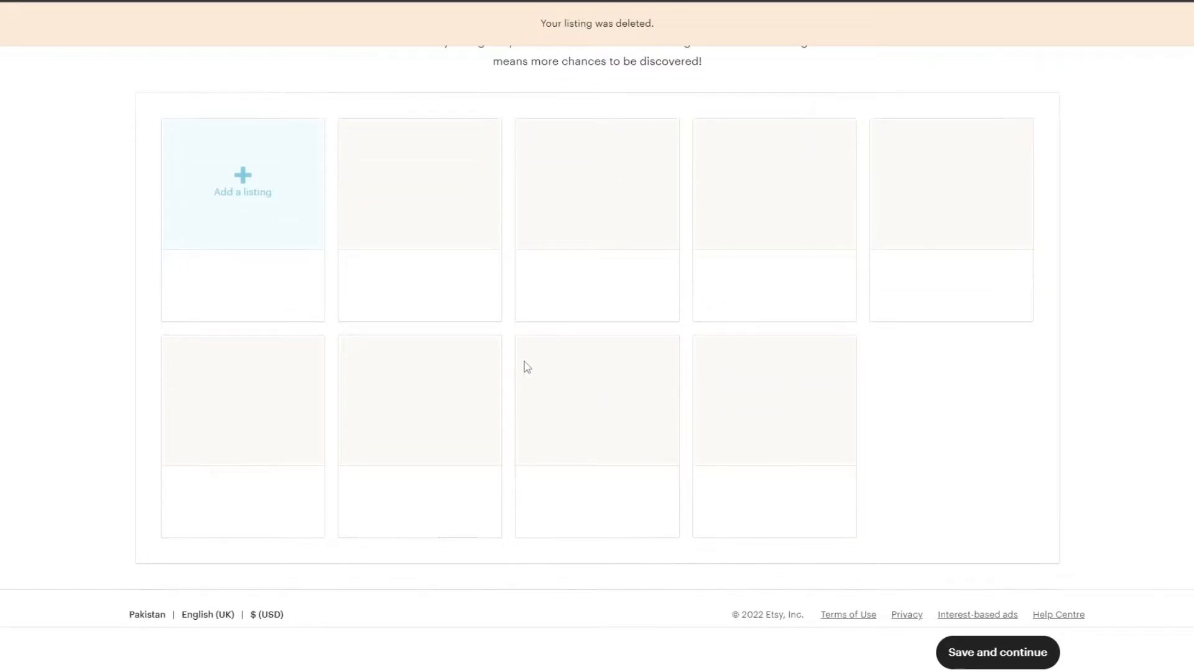
{"action": "scroll", "coordinate": [569, 345], "scroll_direction": "up", "scroll_amount": 1}
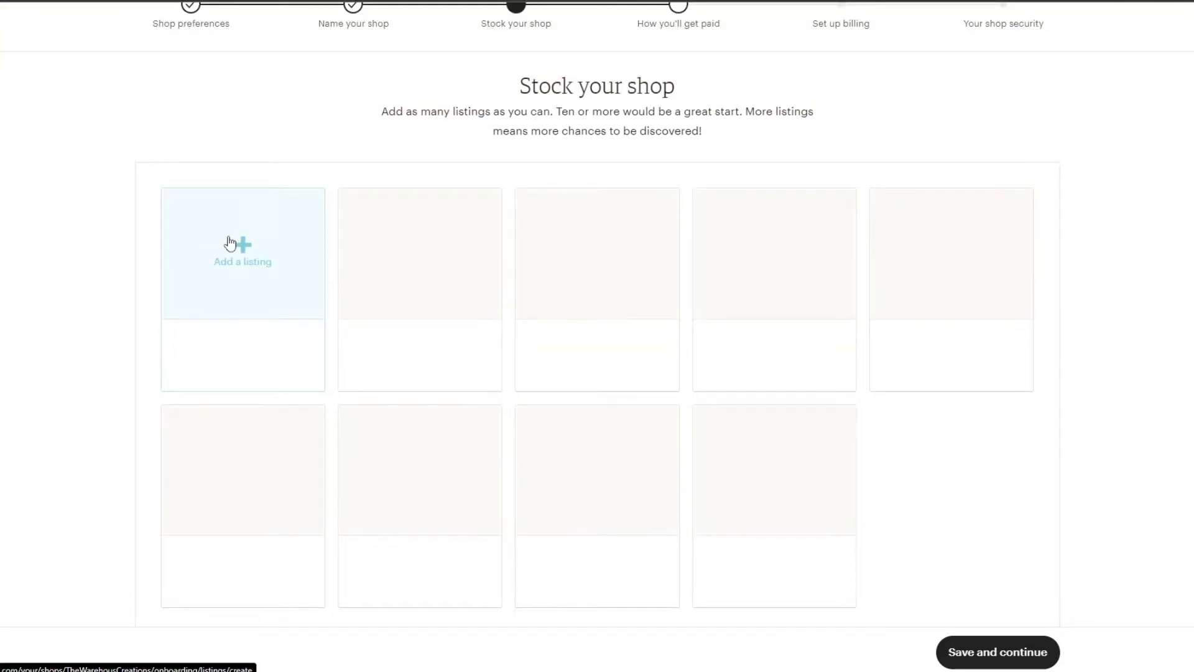
{"action": "left_click", "coordinate": [230, 243]}
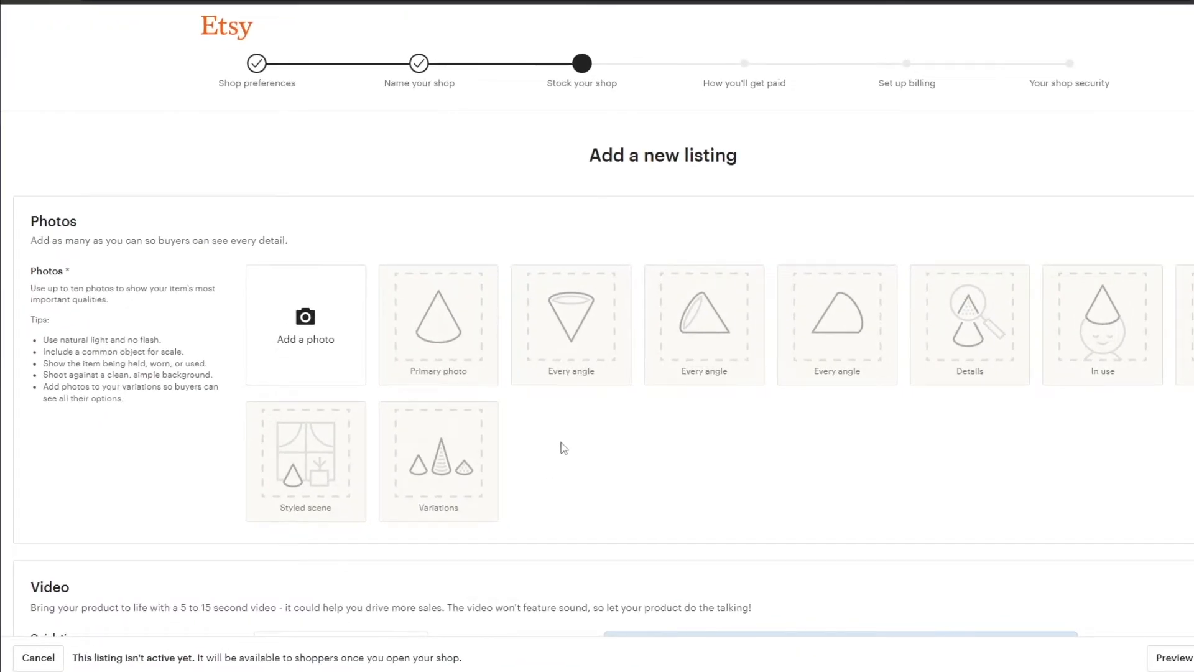
- Upload the pixil-frame-0 image as the new listing's primary photo
{"action": "left_click", "coordinate": [335, 328]}
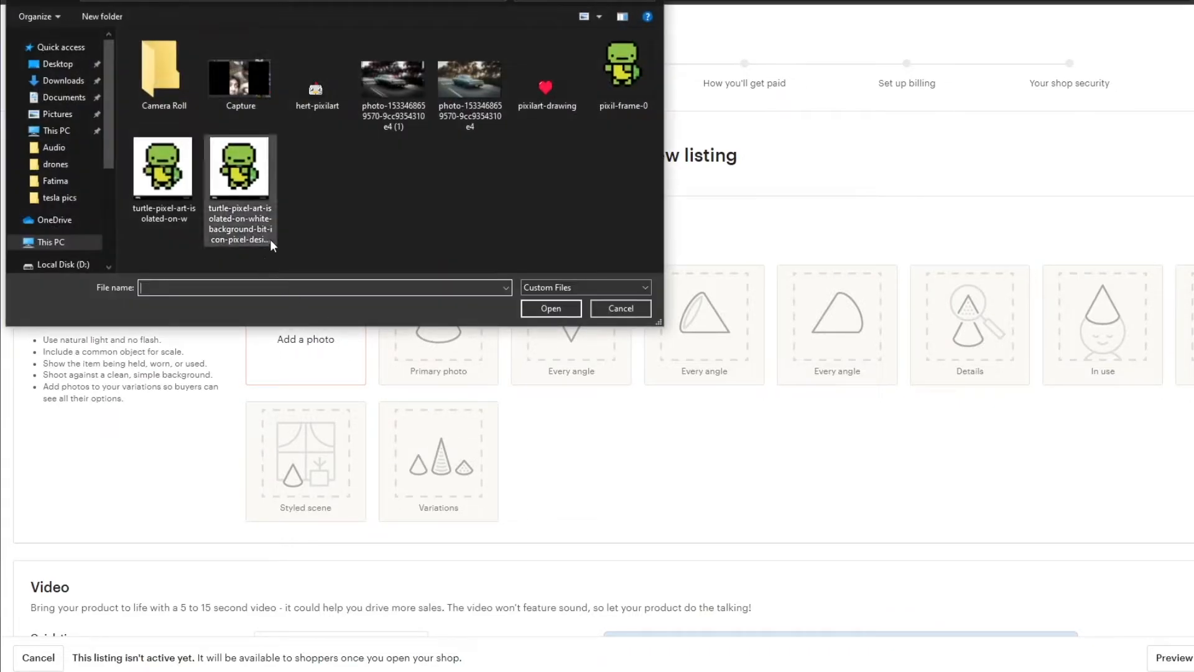
{"action": "left_click", "coordinate": [607, 73]}
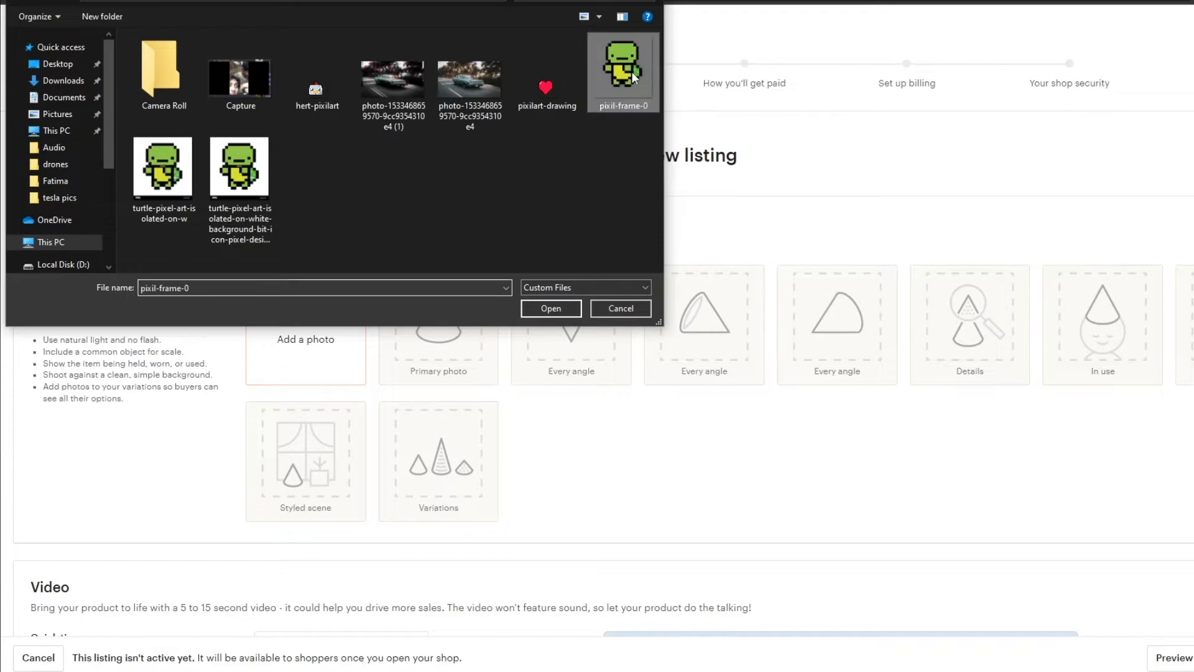
{"action": "left_click", "coordinate": [549, 313]}
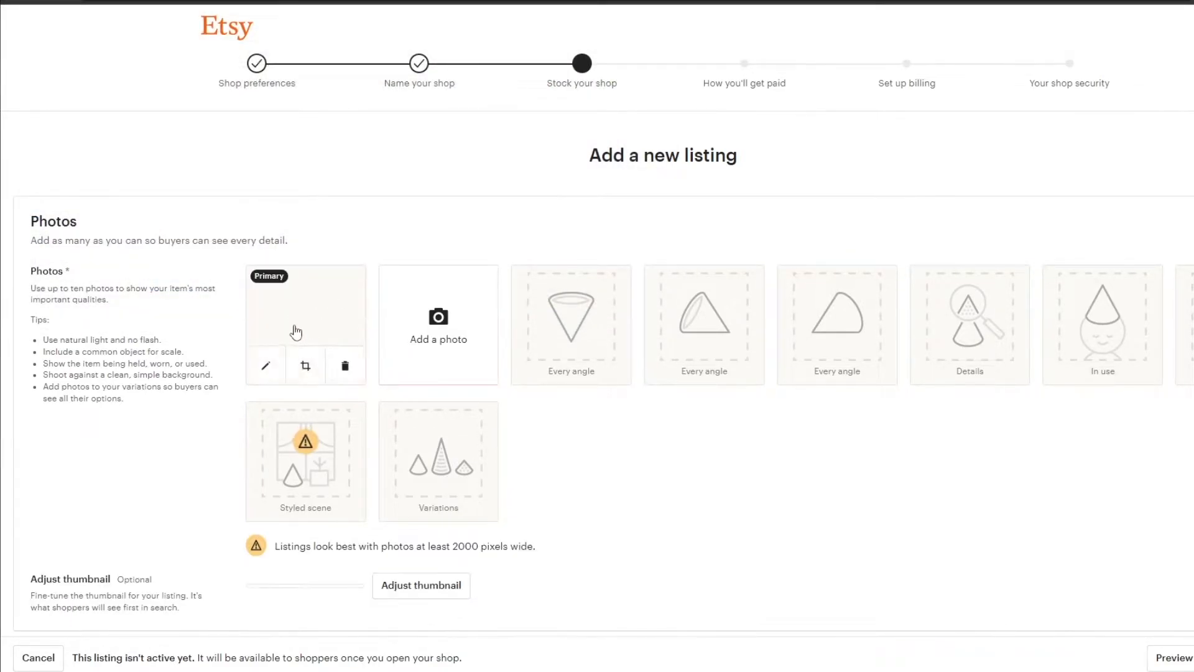
- Review the new listing's photo slots, the uploaded primary photo, the photo size advice and the thumbnail preview
{"action": "scroll", "coordinate": [498, 320], "scroll_direction": "down", "scroll_amount": 1}
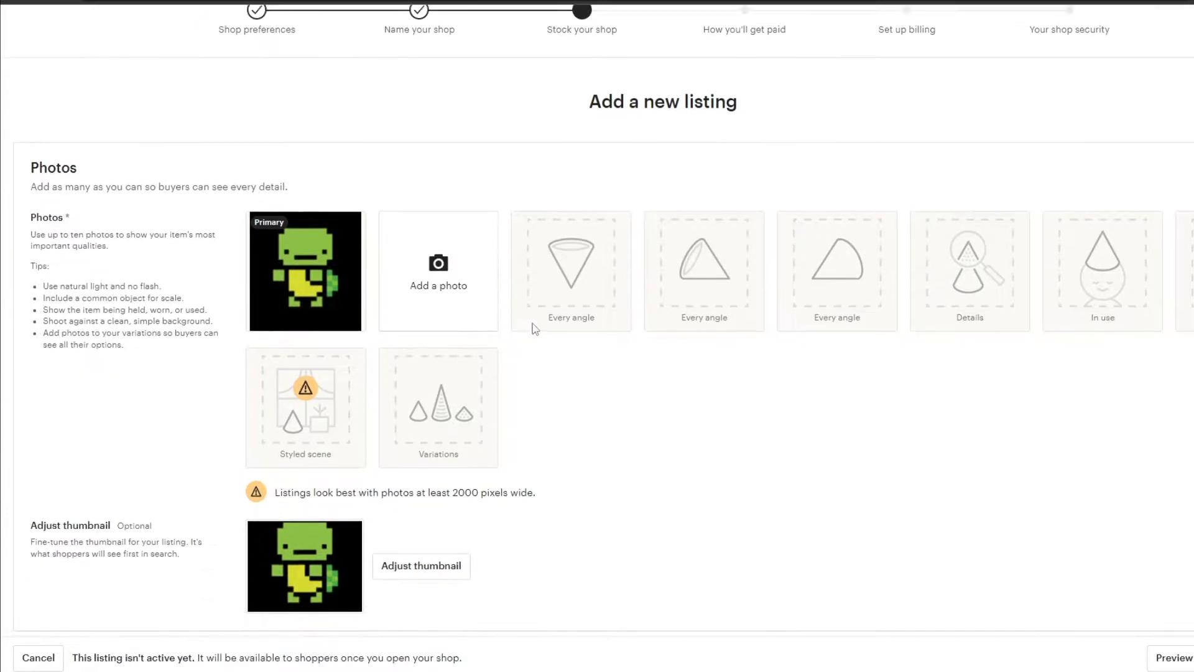
{"action": "mouse_move", "coordinate": [261, 248]}
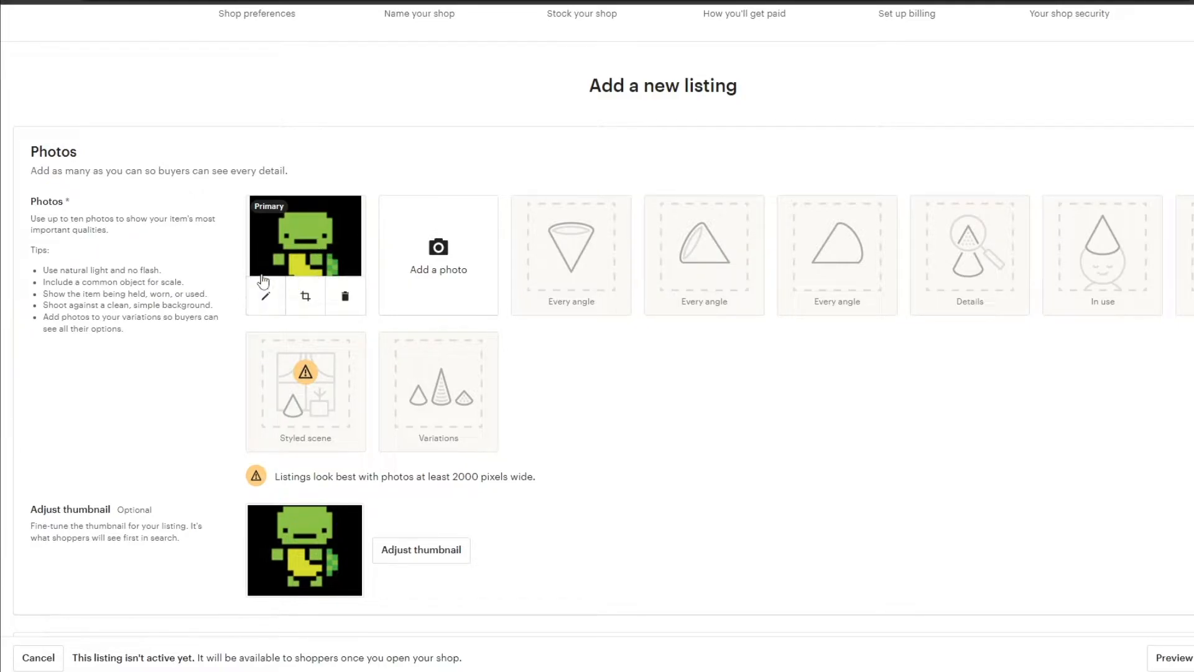
{"action": "scroll", "coordinate": [254, 295], "scroll_direction": "down", "scroll_amount": 2}
{"action": "scroll", "coordinate": [254, 295], "scroll_direction": "up", "scroll_amount": 1}
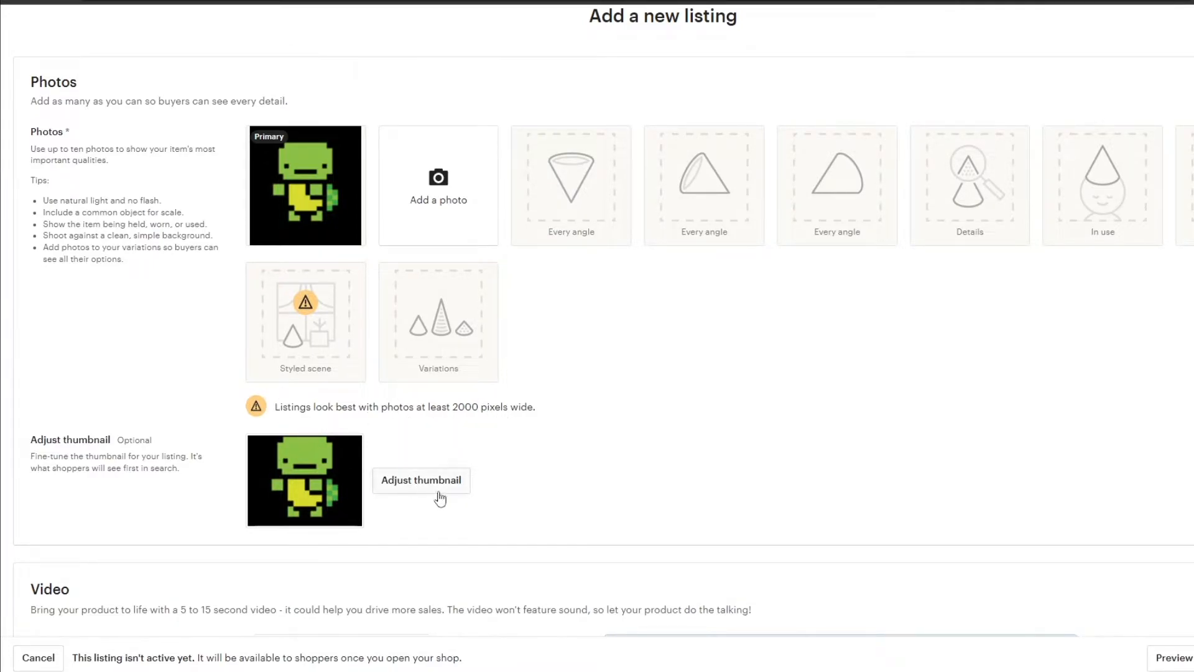
{"action": "scroll", "coordinate": [442, 496], "scroll_direction": "up", "scroll_amount": 2}
{"action": "scroll", "coordinate": [326, 562], "scroll_direction": "down", "scroll_amount": 1}
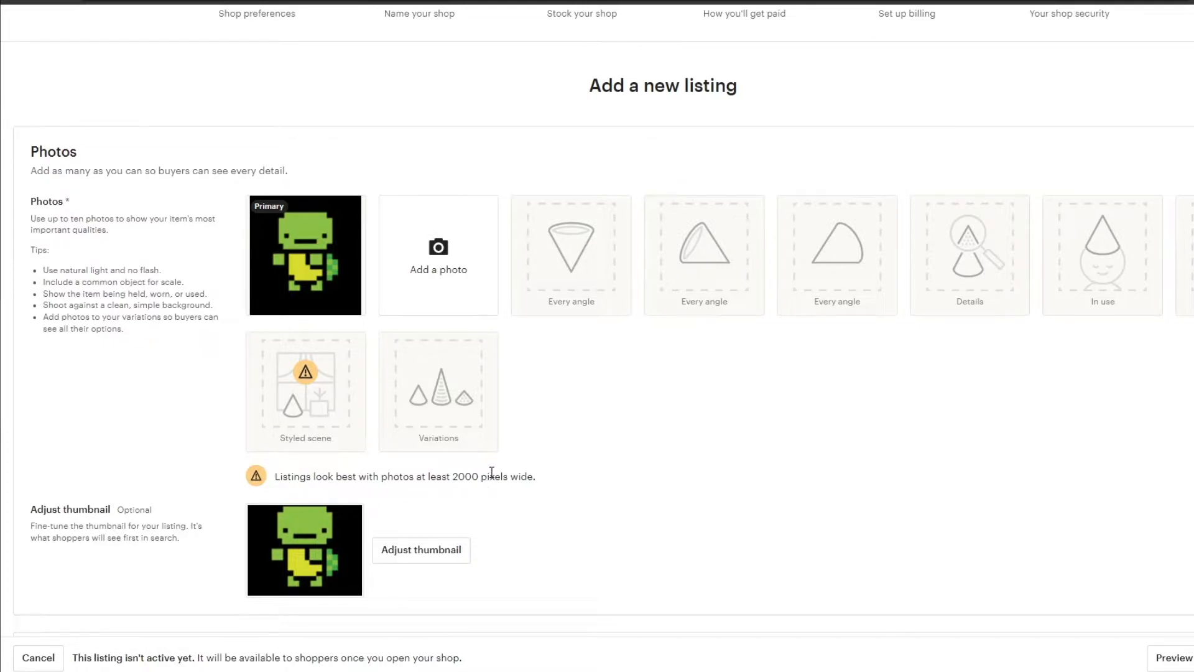
{"action": "scroll", "coordinate": [491, 473], "scroll_direction": "down", "scroll_amount": 3}
{"action": "scroll", "coordinate": [473, 404], "scroll_direction": "up", "scroll_amount": 1}
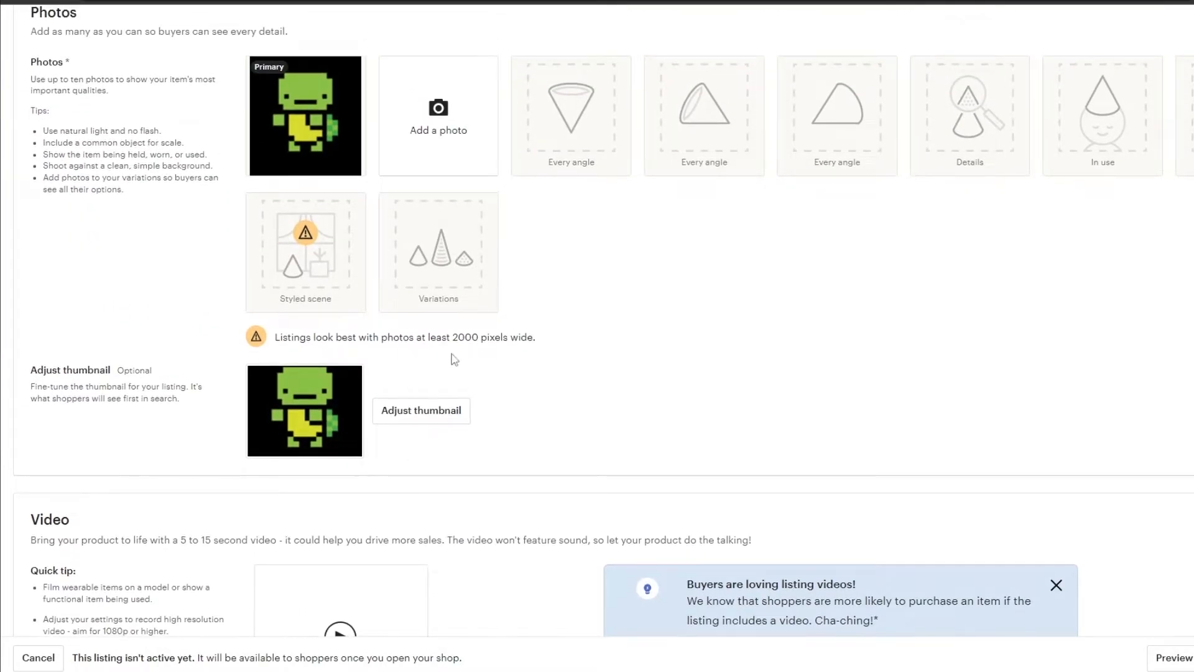
{"action": "scroll", "coordinate": [473, 357], "scroll_direction": "down", "scroll_amount": 2}
{"action": "scroll", "coordinate": [473, 358], "scroll_direction": "up", "scroll_amount": 2}
{"action": "scroll", "coordinate": [361, 334], "scroll_direction": "down", "scroll_amount": 2}
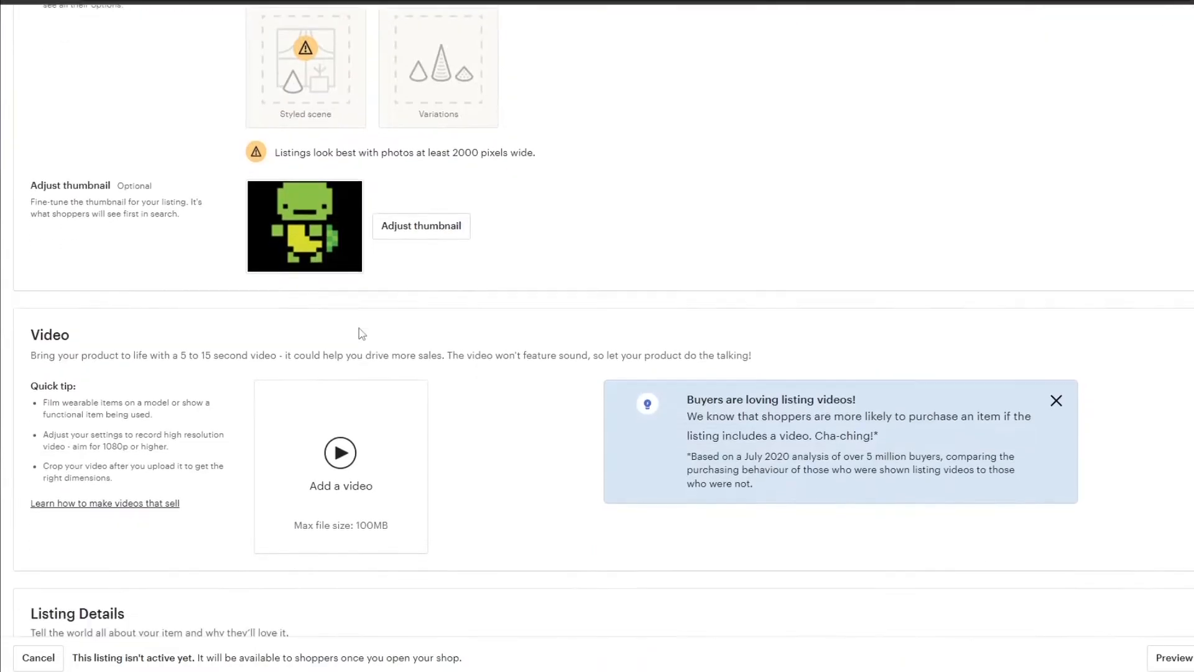
- Examine the listing's video section, including its quick tips and the file size limit for an added video
{"action": "scroll", "coordinate": [362, 334], "scroll_direction": "down", "scroll_amount": 3}
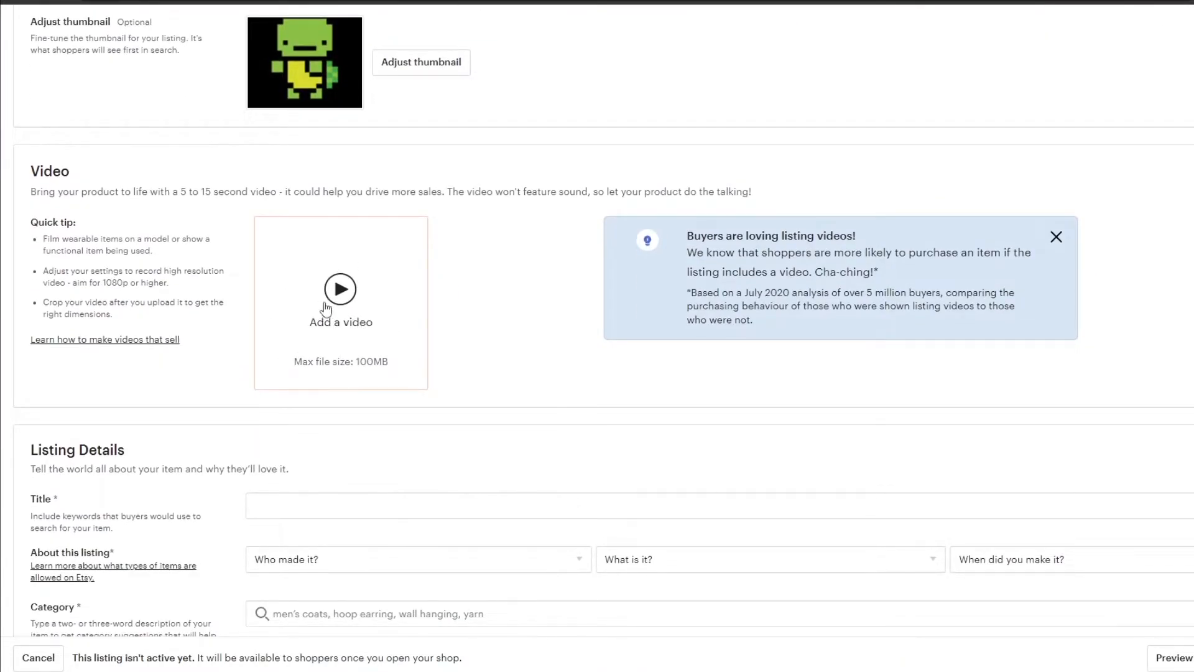
{"action": "scroll", "coordinate": [334, 322], "scroll_direction": "down", "scroll_amount": 1}
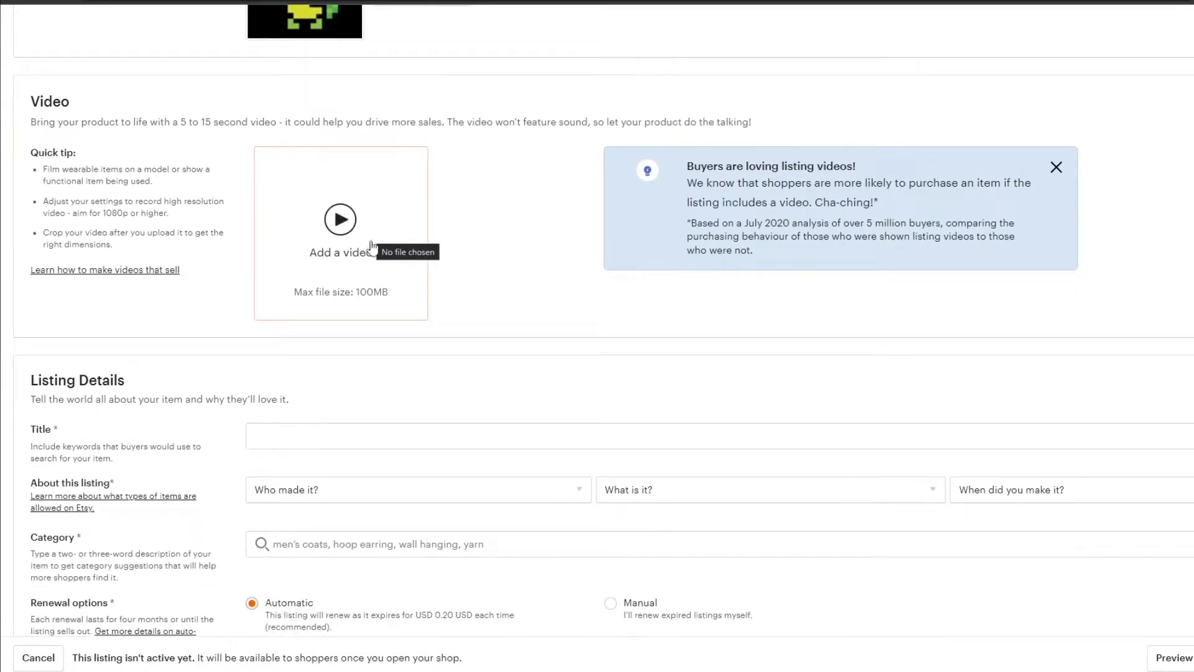
{"action": "scroll", "coordinate": [373, 251], "scroll_direction": "up", "scroll_amount": 2}
{"action": "scroll", "coordinate": [401, 373], "scroll_direction": "down", "scroll_amount": 1}
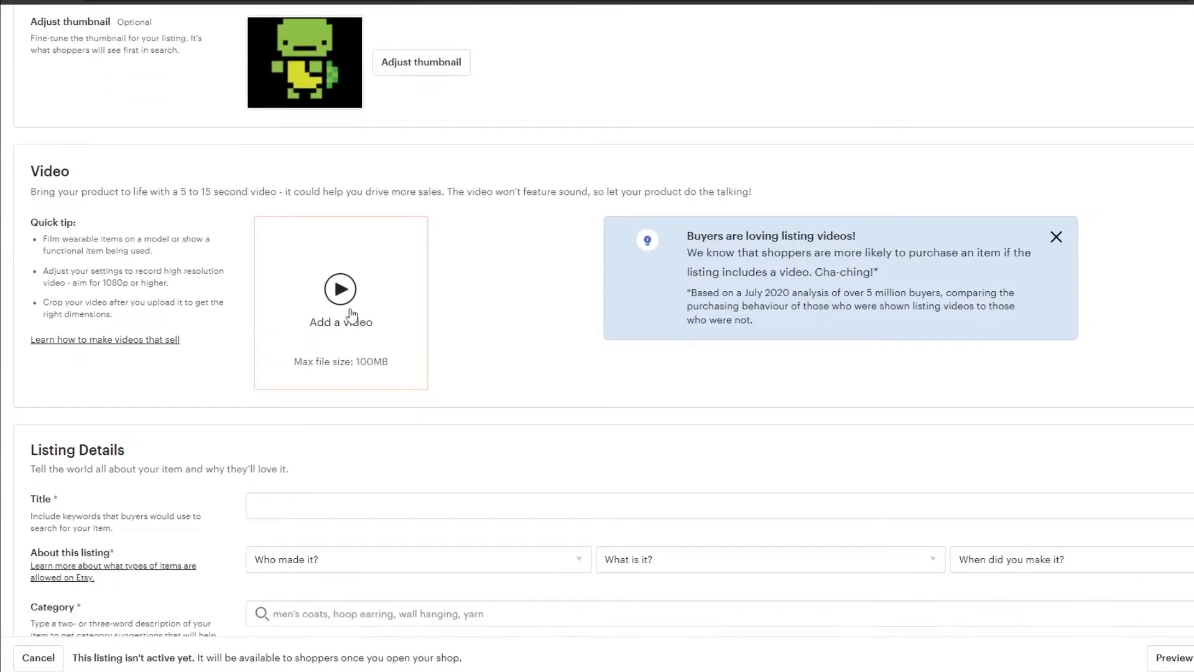
{"action": "scroll", "coordinate": [330, 163], "scroll_direction": "up", "scroll_amount": 1}
{"action": "scroll", "coordinate": [358, 314], "scroll_direction": "down", "scroll_amount": 2}
{"action": "scroll", "coordinate": [361, 314], "scroll_direction": "down", "scroll_amount": 1}
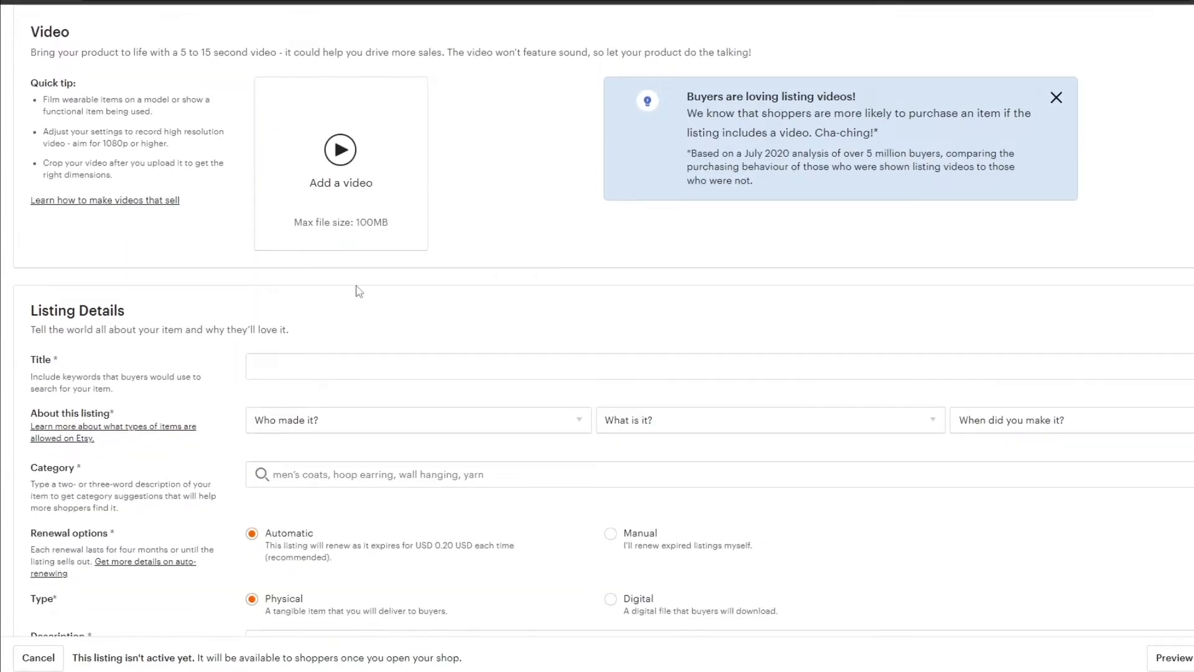
{"action": "scroll", "coordinate": [321, 290], "scroll_direction": "down", "scroll_amount": 1}
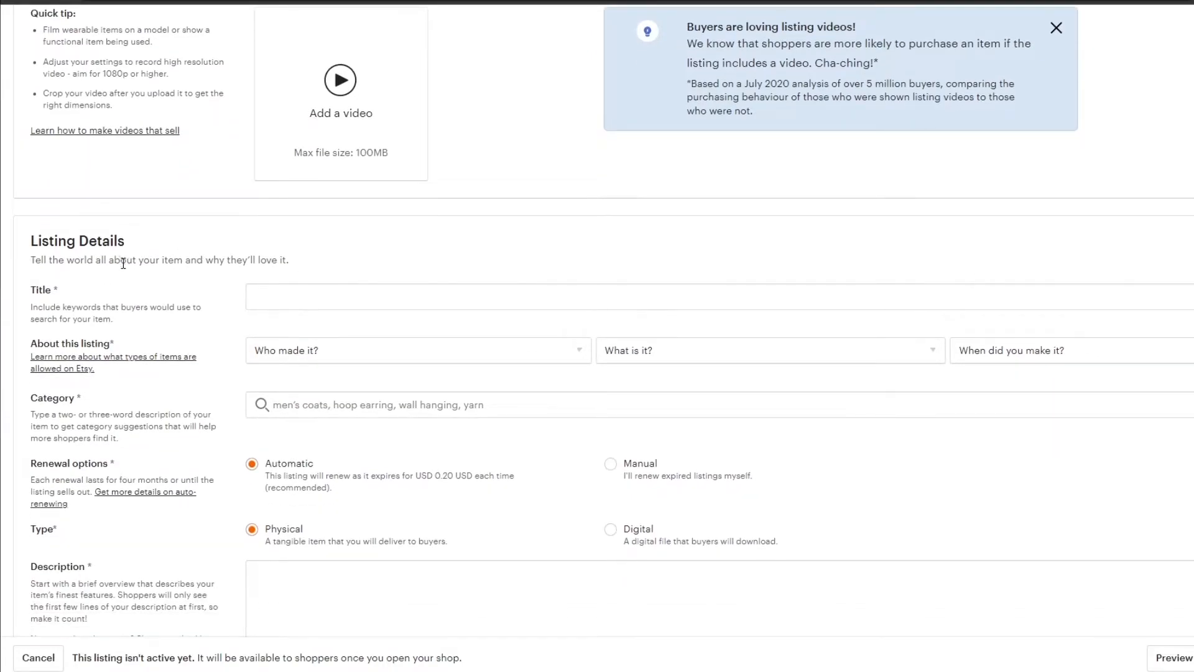
- Set the listing's type to Digital and enter Green Turtle PNG as its title
{"action": "scroll", "coordinate": [123, 263], "scroll_direction": "down", "scroll_amount": 1}
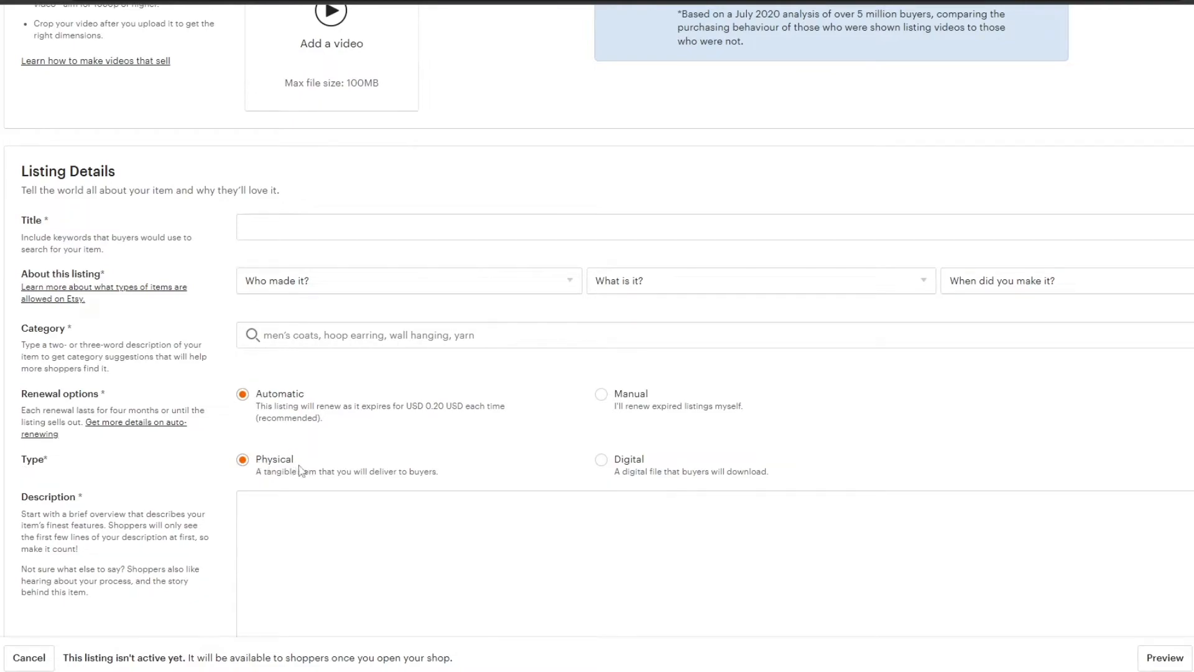
{"action": "left_click", "coordinate": [602, 461]}
{"action": "scroll", "coordinate": [471, 367], "scroll_direction": "up", "scroll_amount": 1}
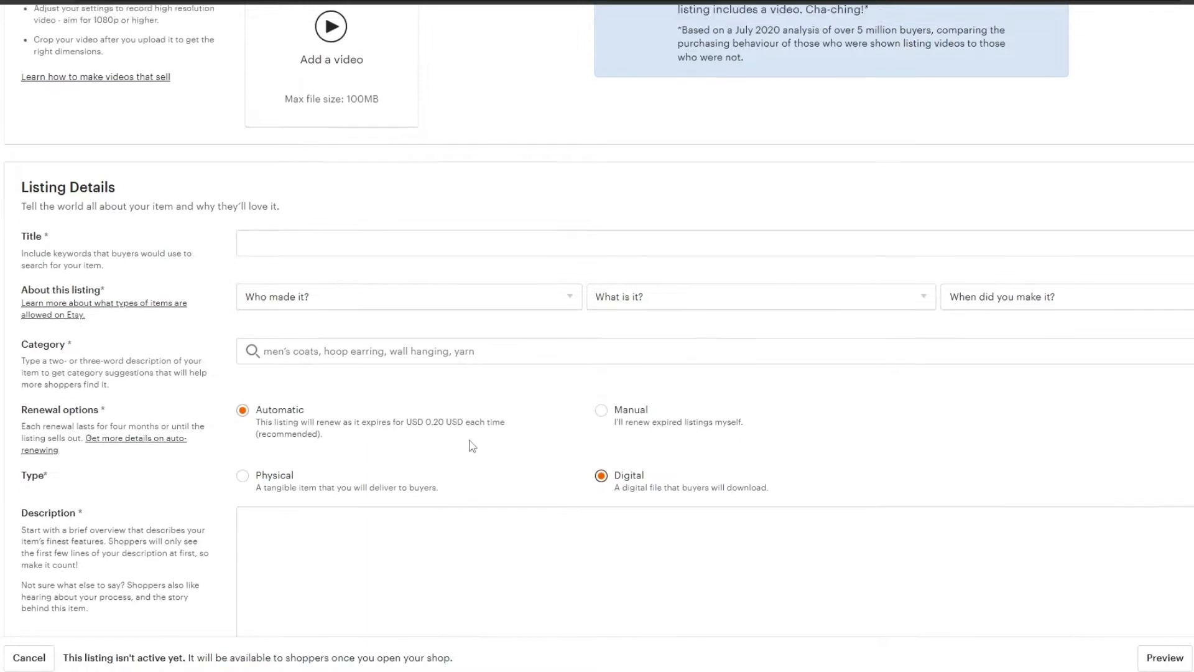
{"action": "left_click", "coordinate": [280, 292]}
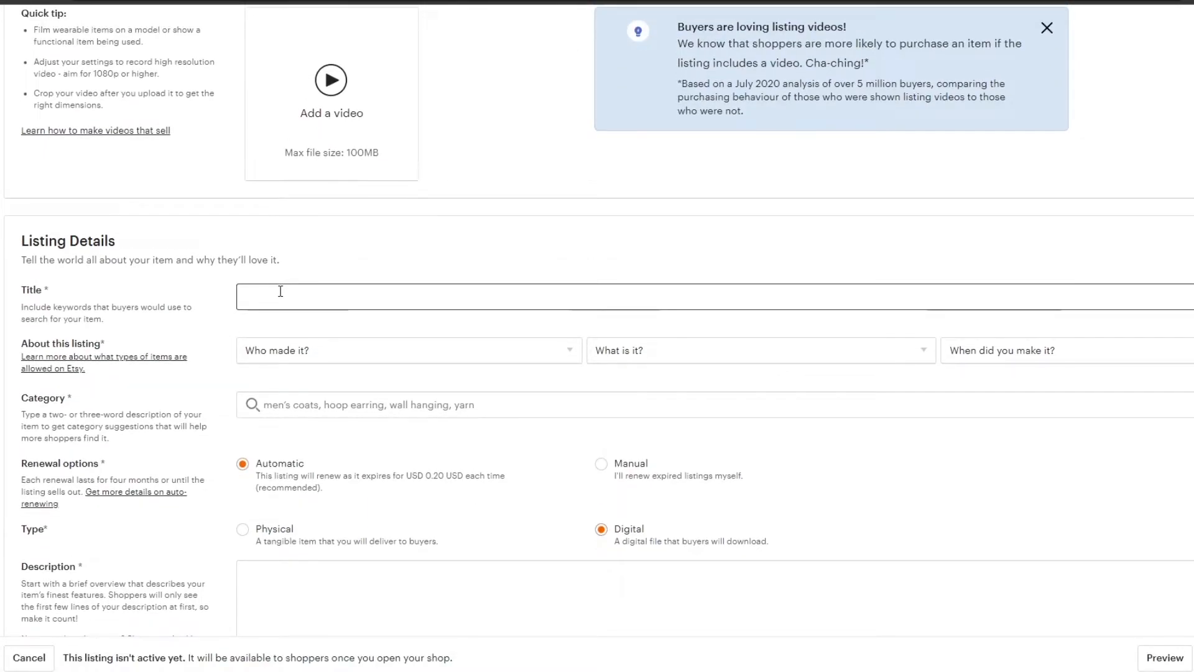
{"action": "type", "text": "Green Turtle PNG"}
- Describe the listing as made by the seller (I did), a finished product, made in 2020 - 2022
{"action": "left_click", "coordinate": [293, 352]}
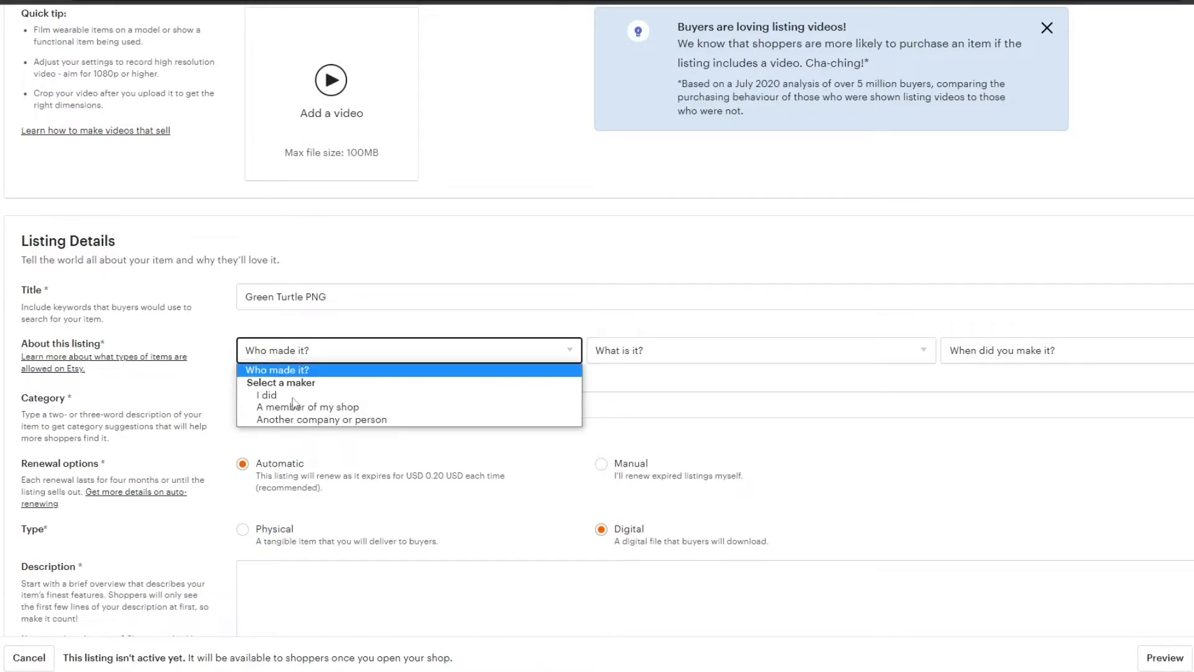
{"action": "left_click", "coordinate": [296, 394]}
{"action": "left_click", "coordinate": [617, 359]}
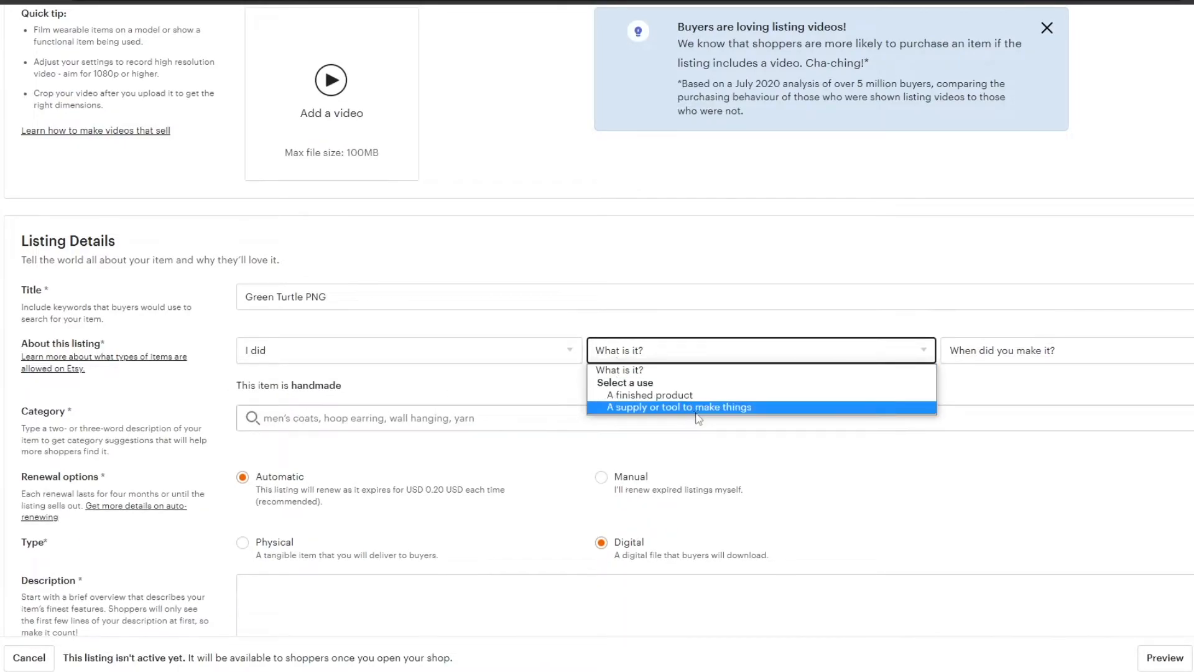
{"action": "left_click", "coordinate": [744, 397]}
{"action": "left_click", "coordinate": [981, 352]}
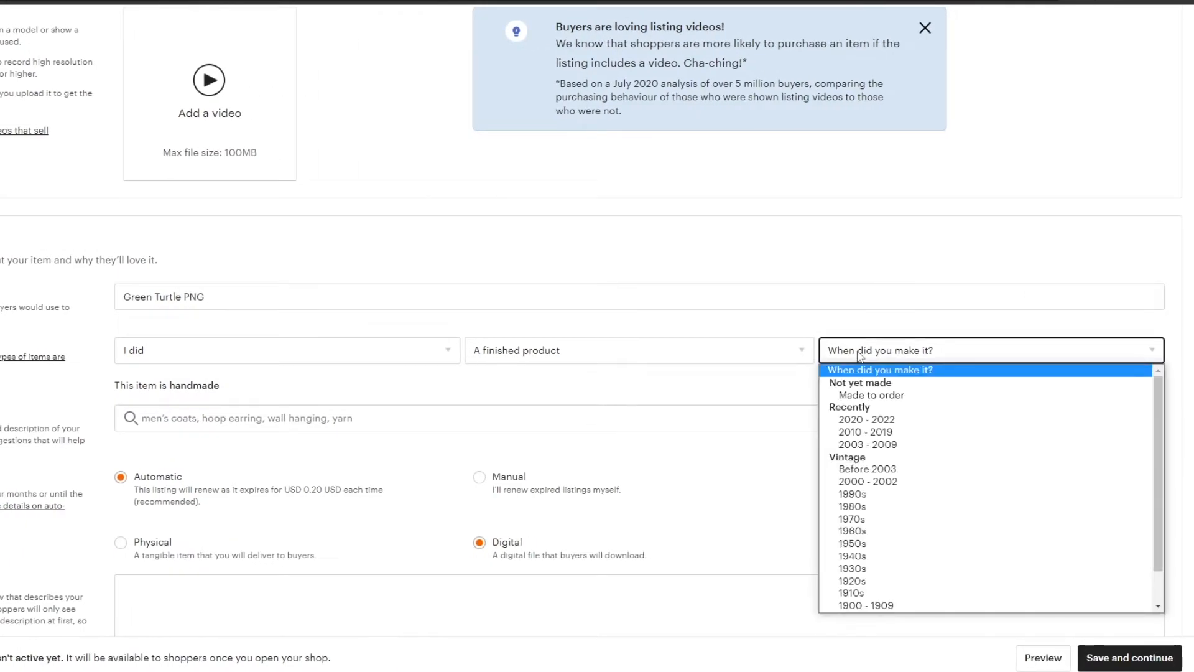
{"action": "left_click", "coordinate": [883, 420]}
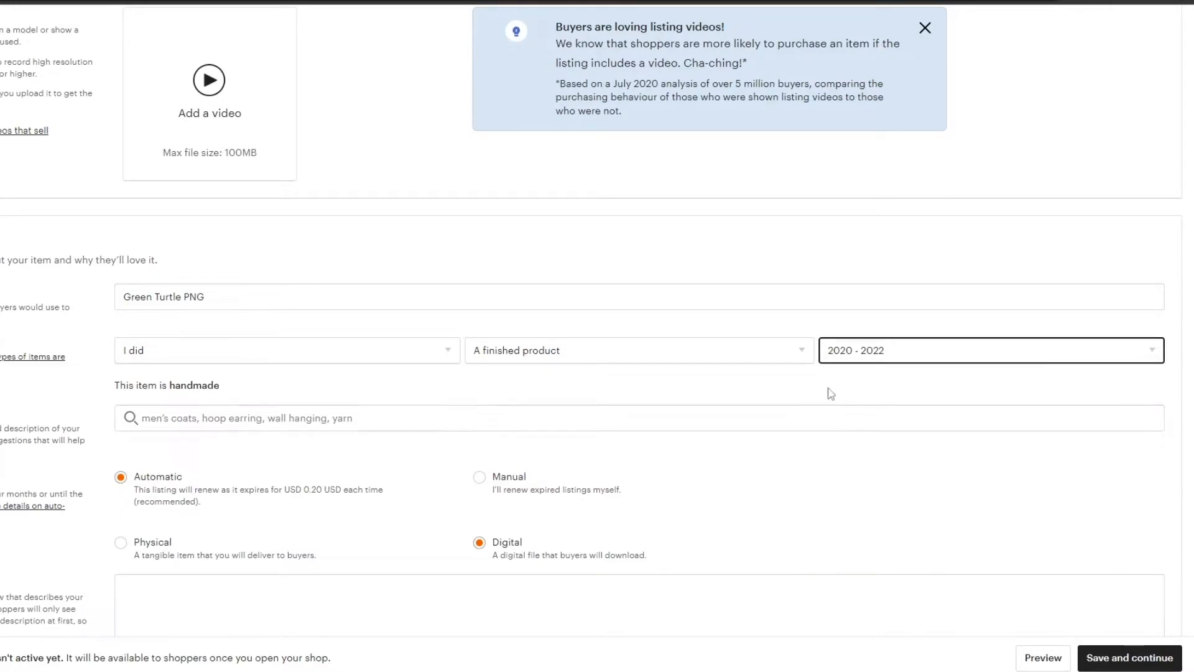
- Search the listing categories for PNG and choose Clip Art & Image Files
{"action": "left_click", "coordinate": [279, 408]}
{"action": "left_click", "coordinate": [390, 399]}
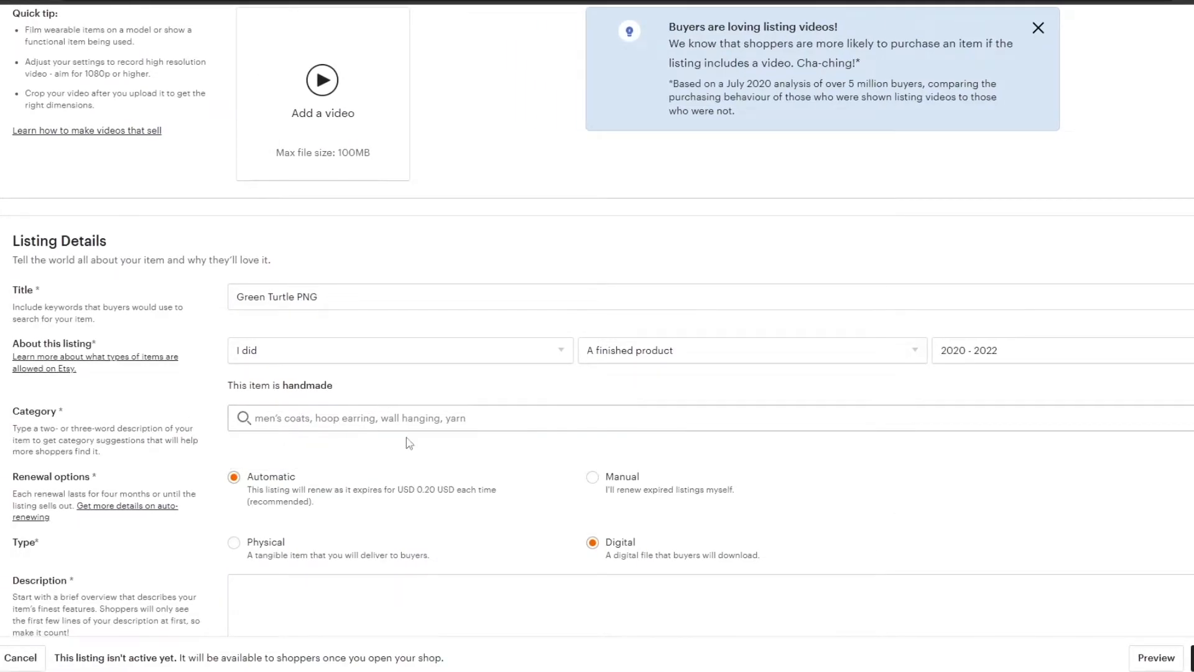
{"action": "left_click", "coordinate": [467, 421]}
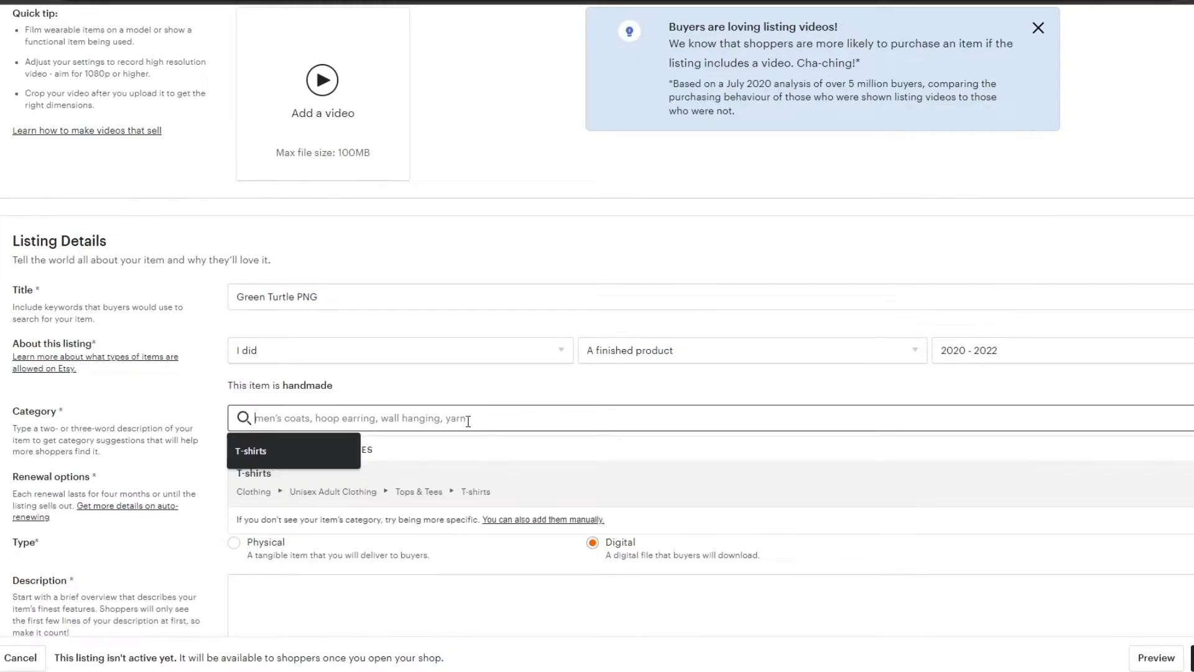
{"action": "left_click", "coordinate": [427, 448]}
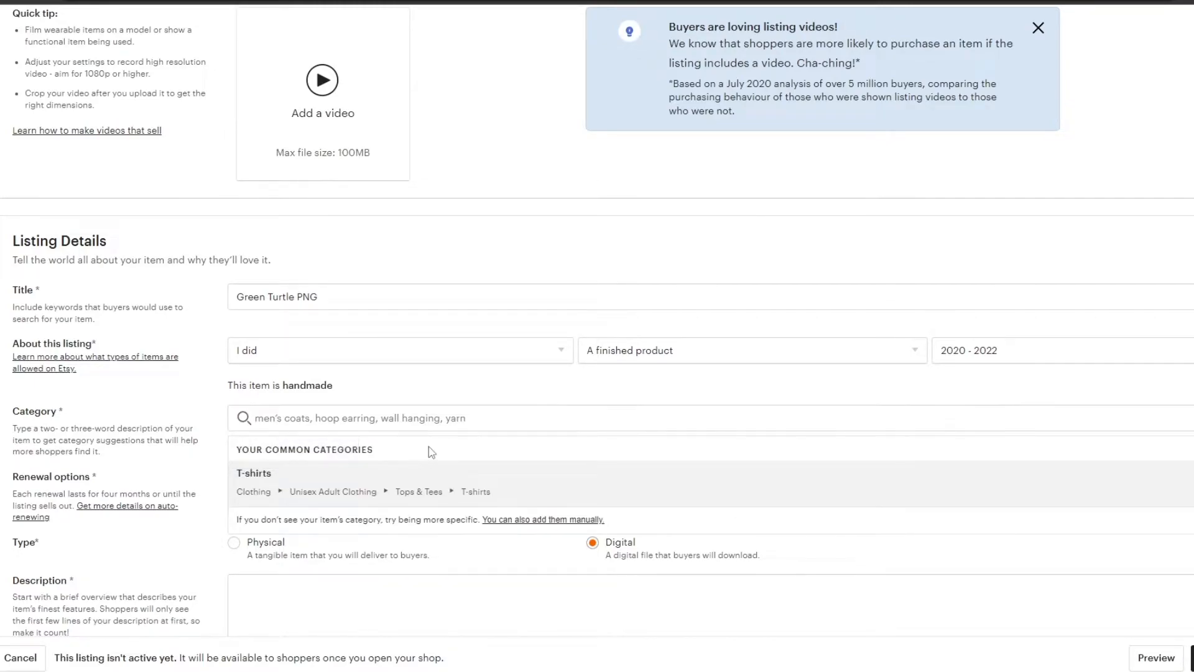
{"action": "left_click", "coordinate": [293, 422]}
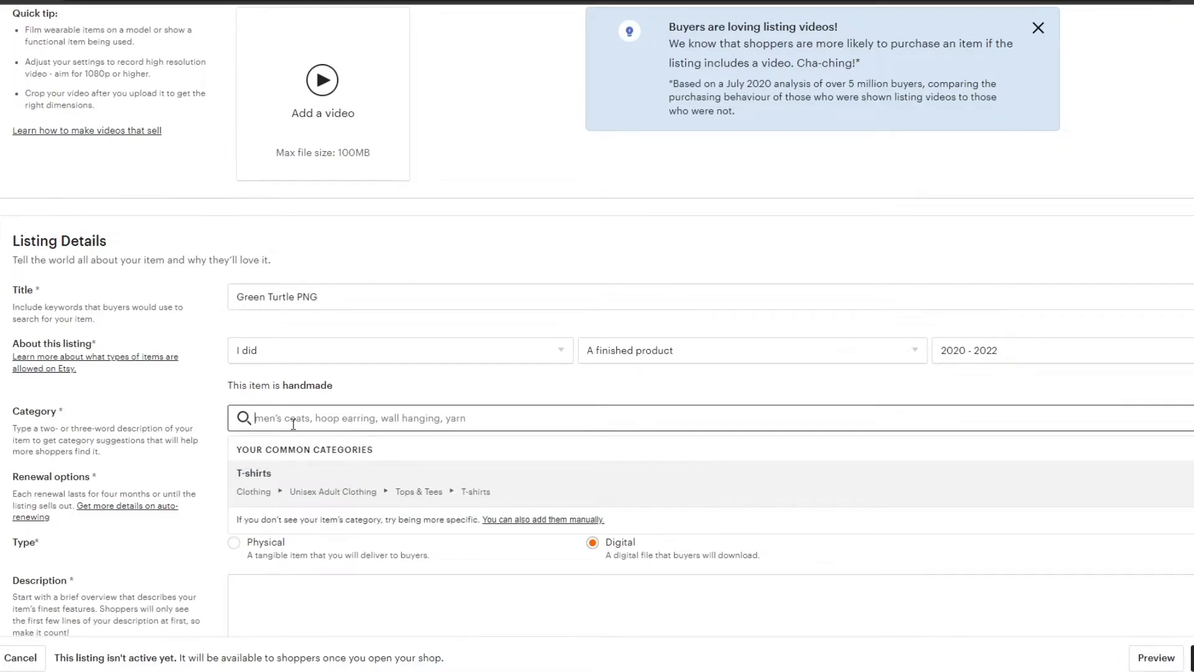
{"action": "type", "text": "PNG"}
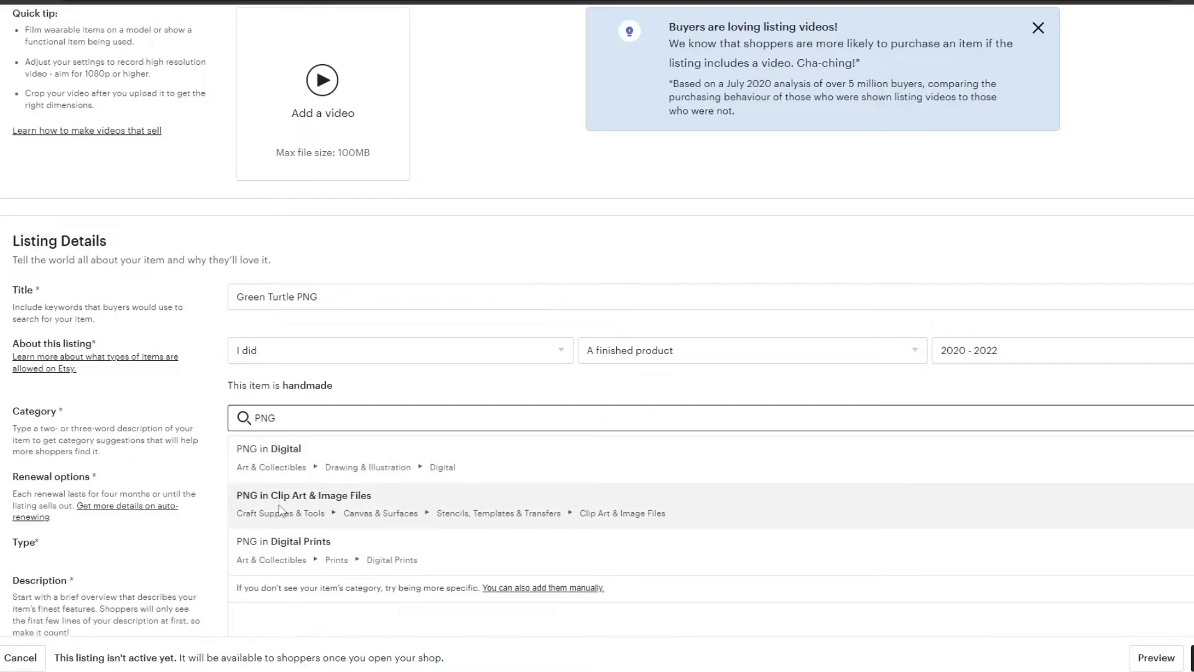
{"action": "left_click", "coordinate": [299, 507]}
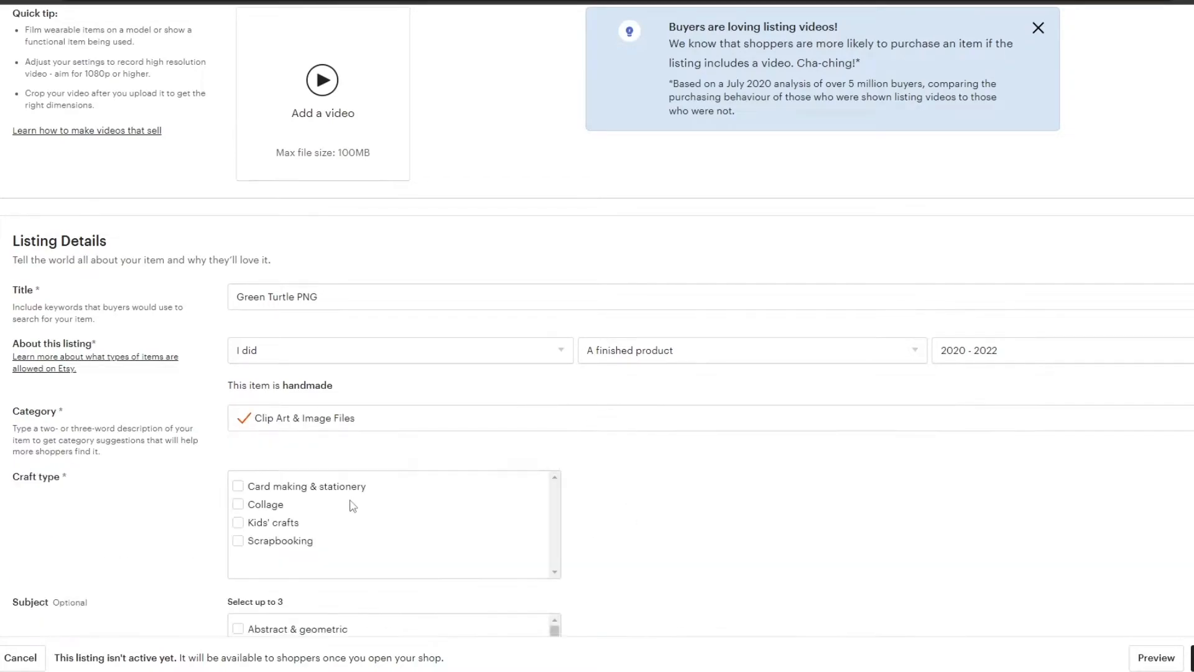
- Select Kids' crafts, Collage, Card making & stationery and Scrapbooking as the listing's craft types
{"action": "scroll", "coordinate": [351, 492], "scroll_direction": "down", "scroll_amount": 1}
{"action": "scroll", "coordinate": [297, 416], "scroll_direction": "down", "scroll_amount": 1}
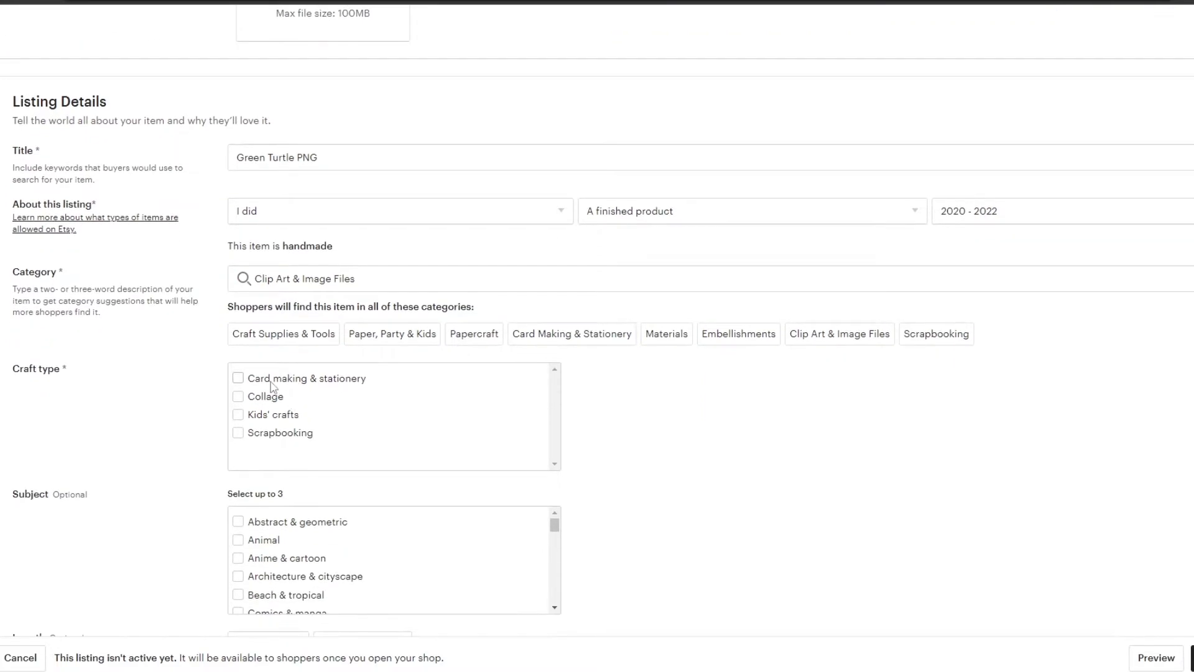
{"action": "scroll", "coordinate": [194, 391], "scroll_direction": "down", "scroll_amount": 1}
{"action": "scroll", "coordinate": [203, 377], "scroll_direction": "down", "scroll_amount": 1}
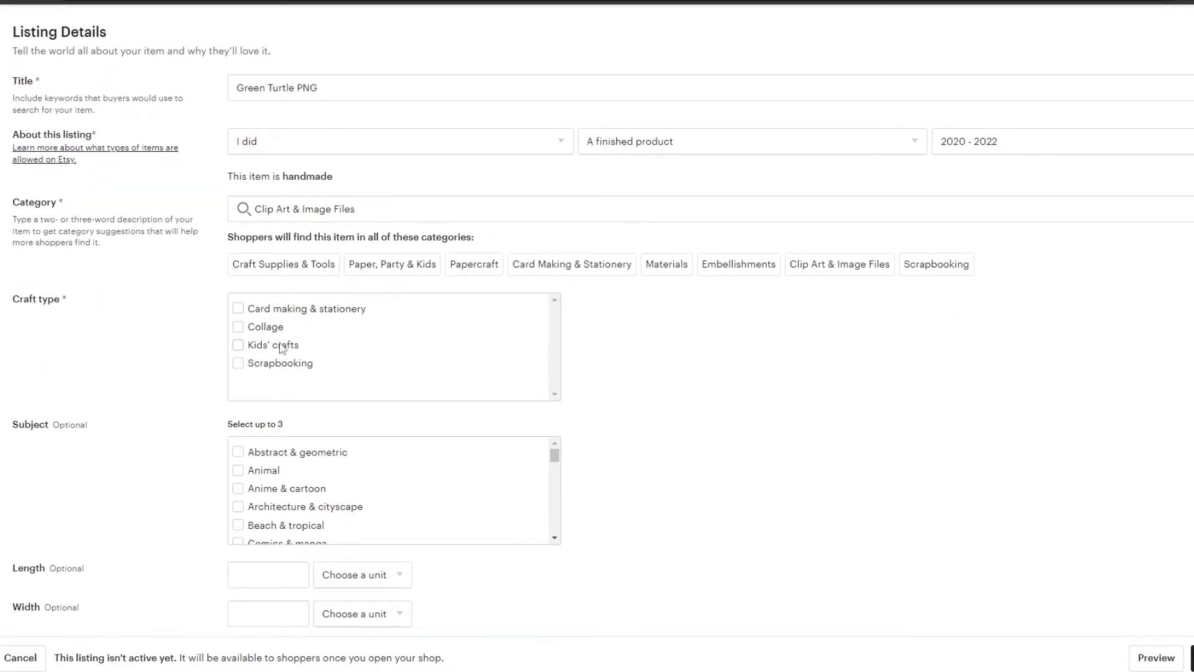
{"action": "left_click", "coordinate": [239, 345]}
{"action": "left_click", "coordinate": [238, 326]}
{"action": "left_click", "coordinate": [238, 308]}
{"action": "scroll", "coordinate": [244, 348], "scroll_direction": "down", "scroll_amount": 1}
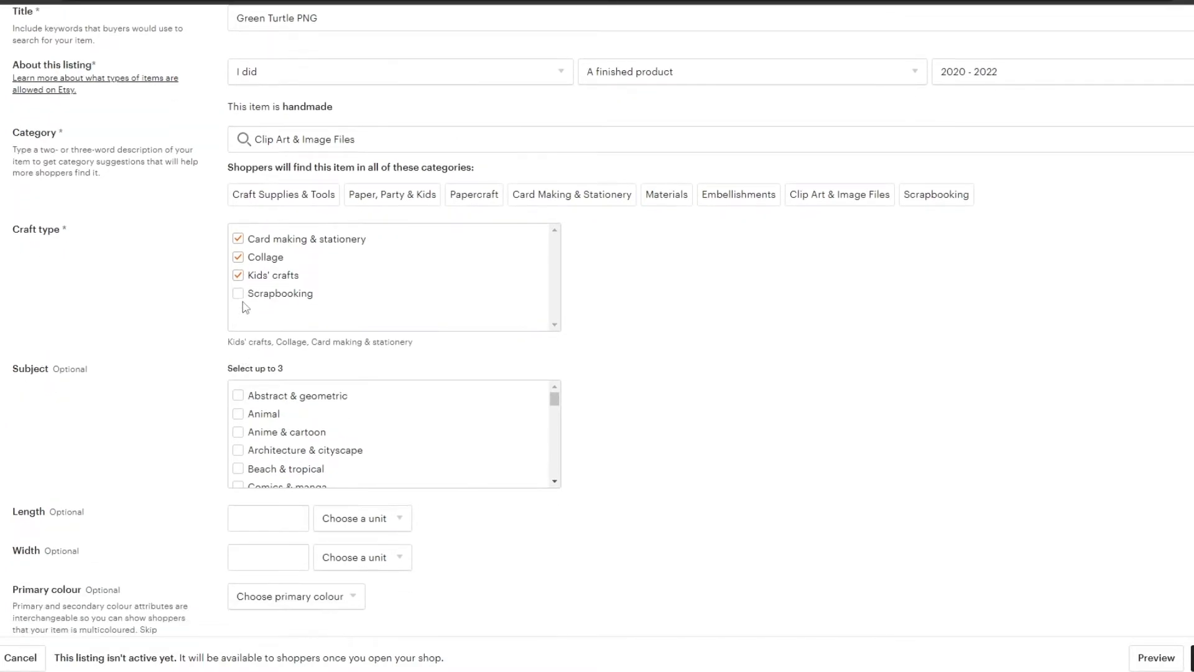
{"action": "left_click", "coordinate": [239, 295]}
- Look through the optional attributes, including the available subjects and the unit options for the length
{"action": "scroll", "coordinate": [206, 346], "scroll_direction": "down", "scroll_amount": 2}
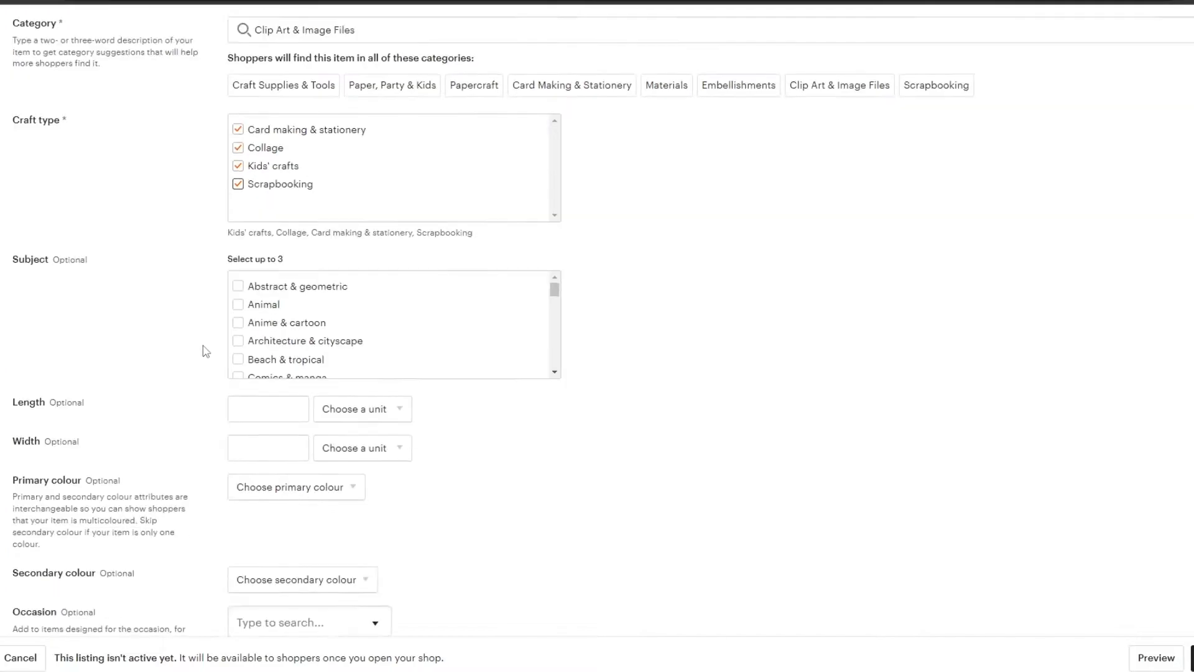
{"action": "scroll", "coordinate": [247, 309], "scroll_direction": "down", "scroll_amount": 10}
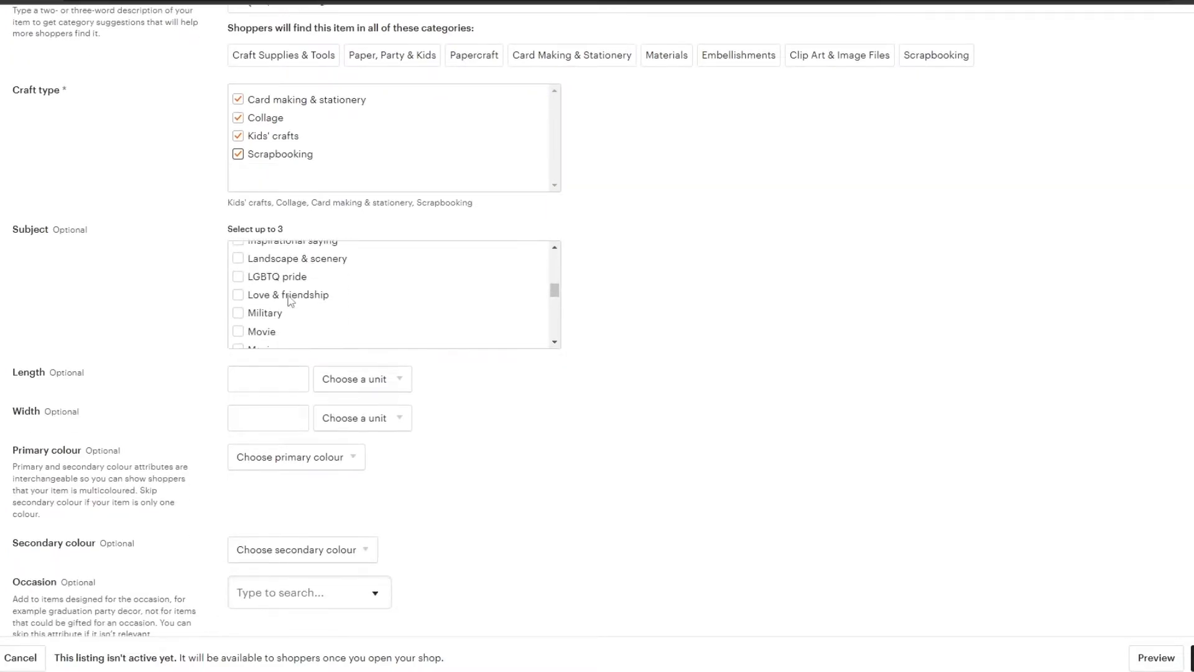
{"action": "scroll", "coordinate": [277, 329], "scroll_direction": "up", "scroll_amount": 10}
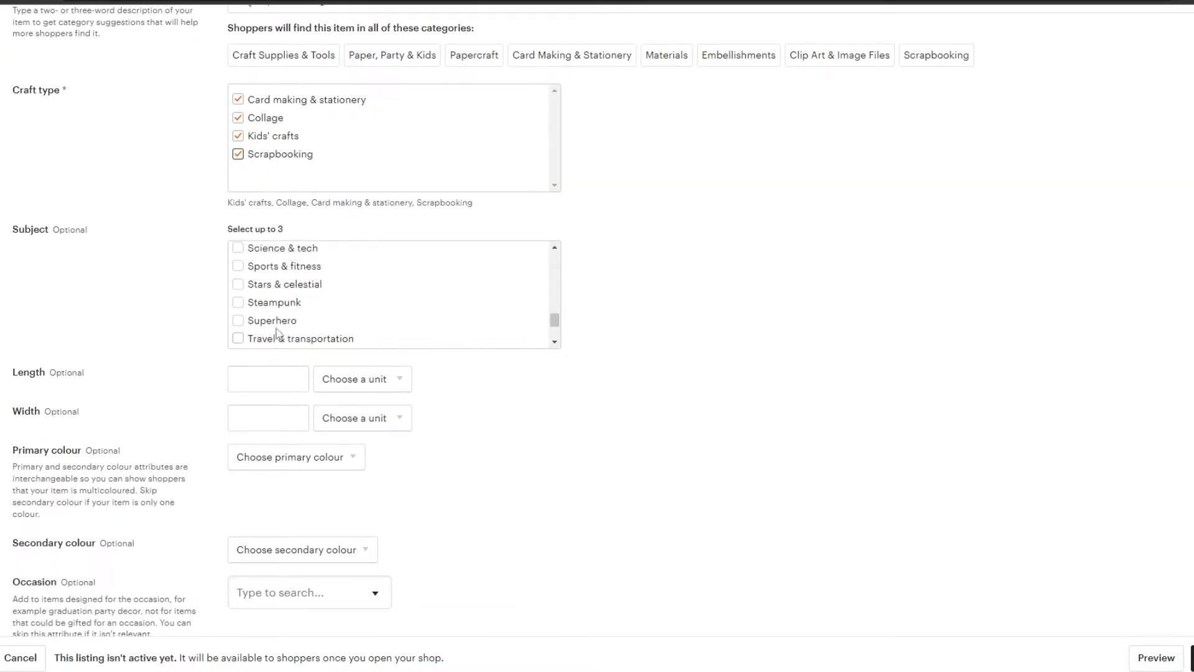
{"action": "scroll", "coordinate": [278, 336], "scroll_direction": "up", "scroll_amount": 2}
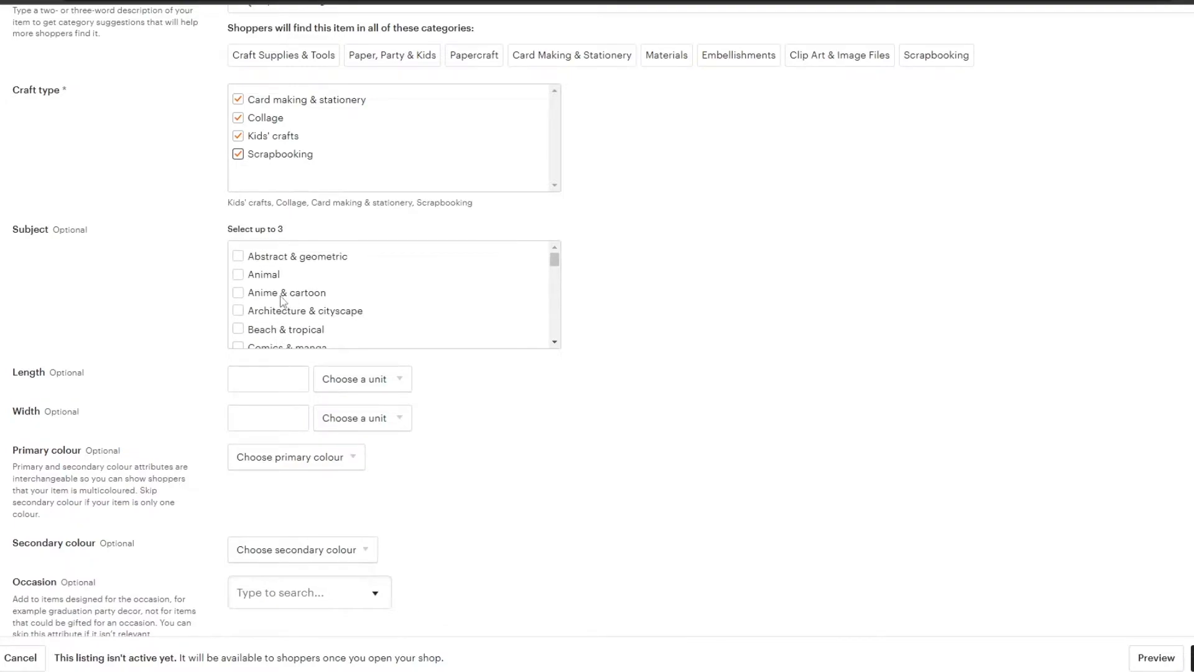
{"action": "scroll", "coordinate": [320, 322], "scroll_direction": "down", "scroll_amount": 1}
{"action": "scroll", "coordinate": [162, 335], "scroll_direction": "down", "scroll_amount": 2}
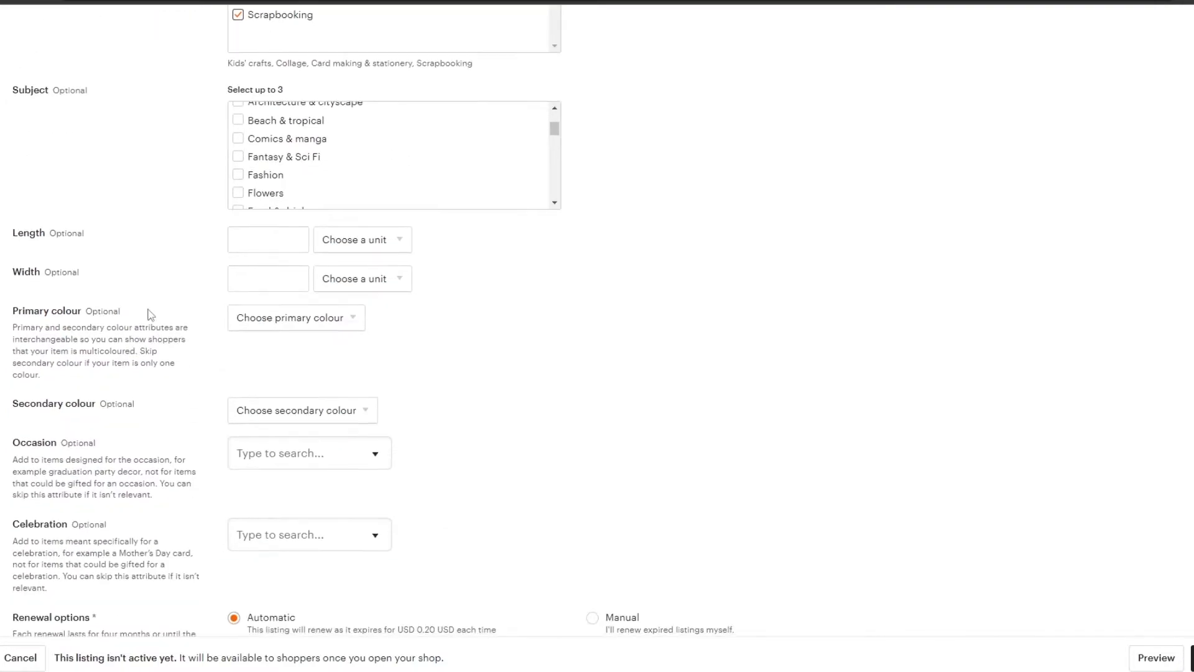
{"action": "left_click", "coordinate": [360, 248]}
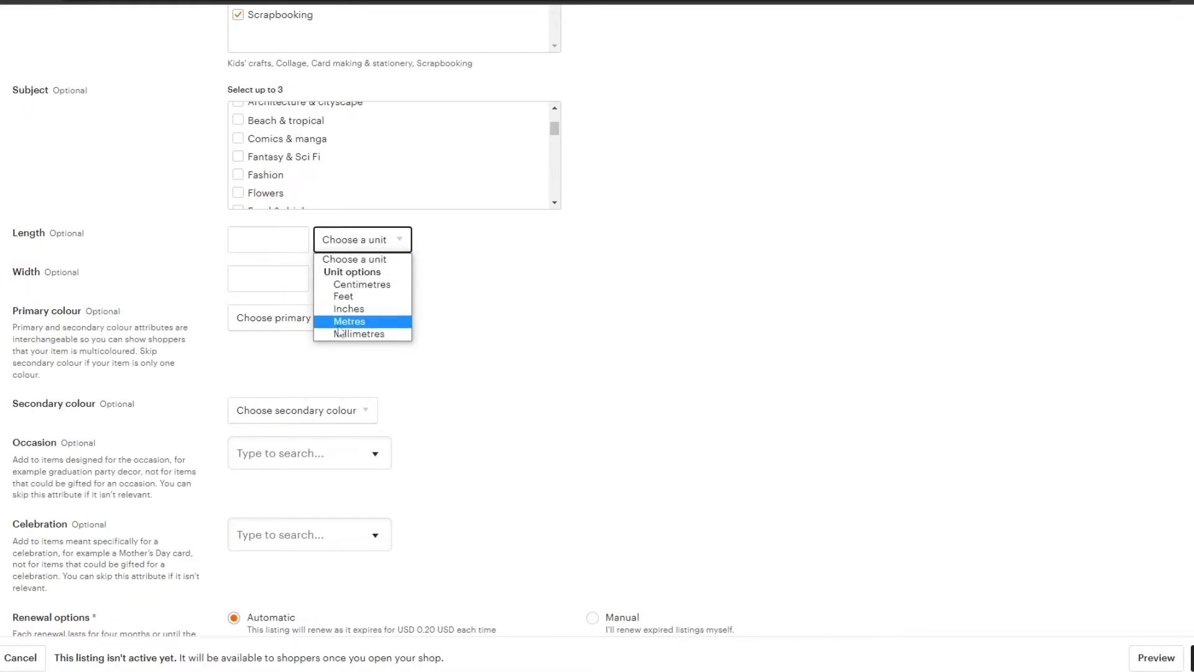
{"action": "left_click", "coordinate": [360, 239]}
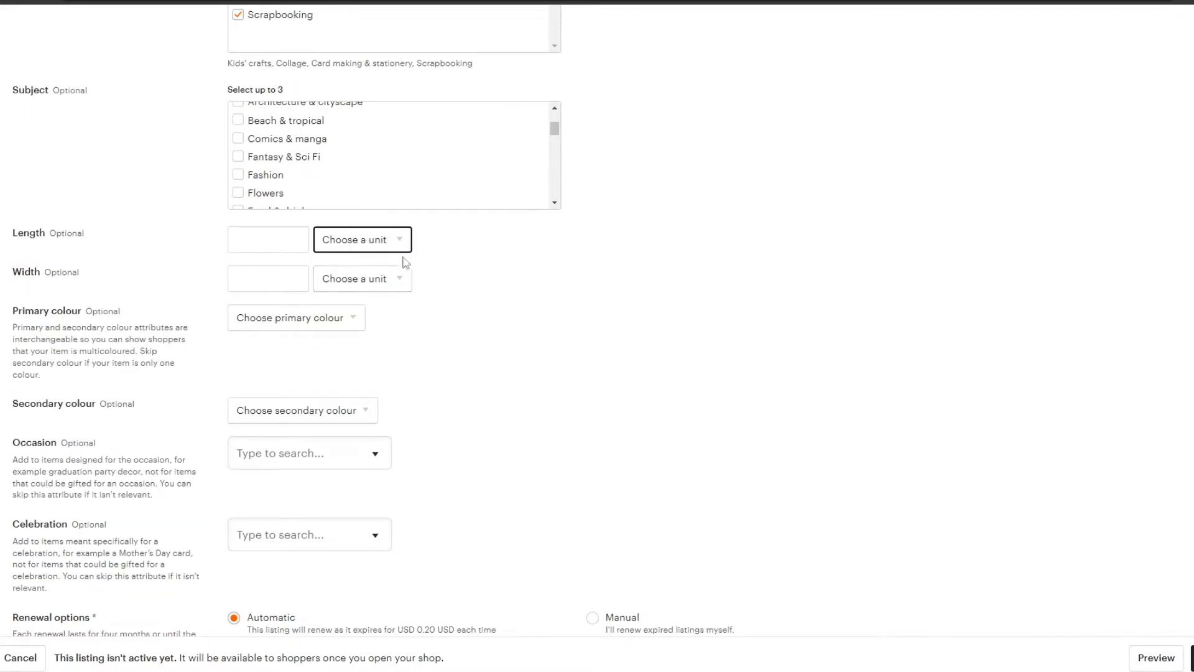
{"action": "scroll", "coordinate": [398, 262], "scroll_direction": "down", "scroll_amount": 1}
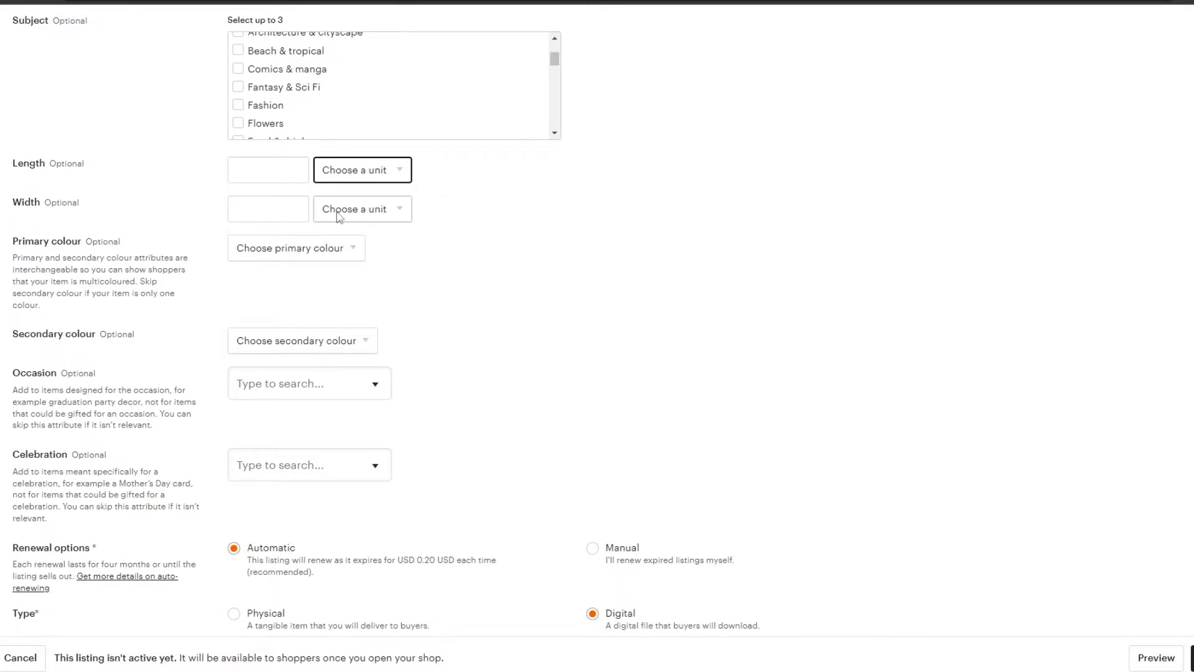
- Set the listing's primary colour to Green
{"action": "left_click", "coordinate": [278, 252]}
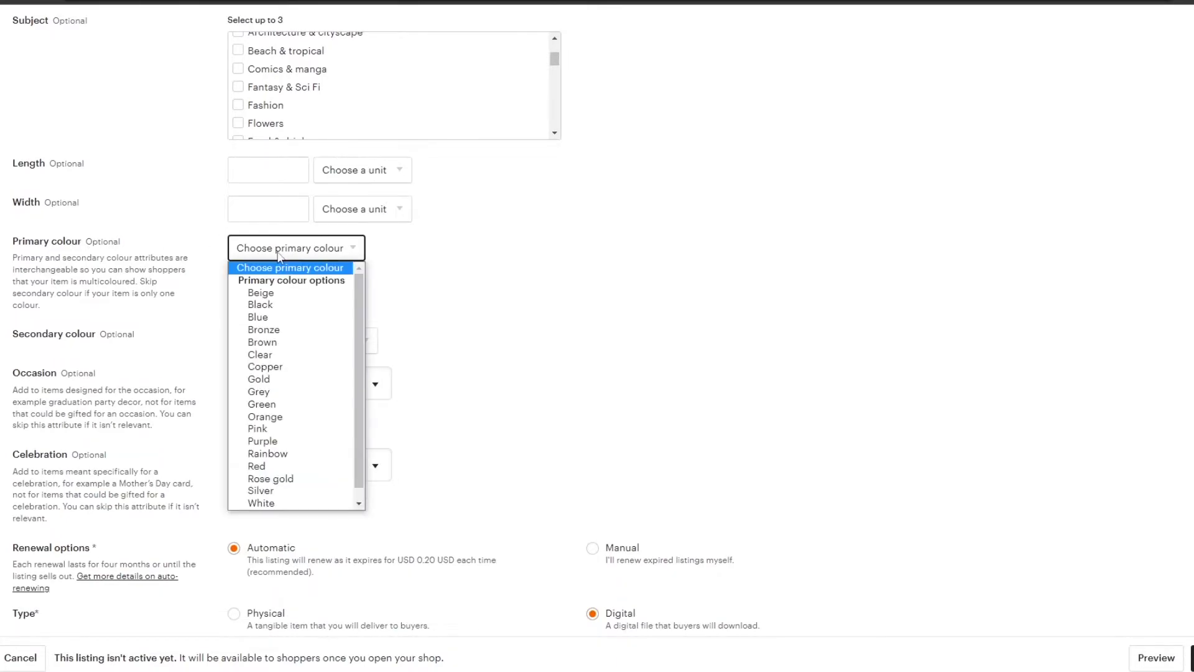
{"action": "scroll", "coordinate": [447, 403], "scroll_direction": "up", "scroll_amount": 5}
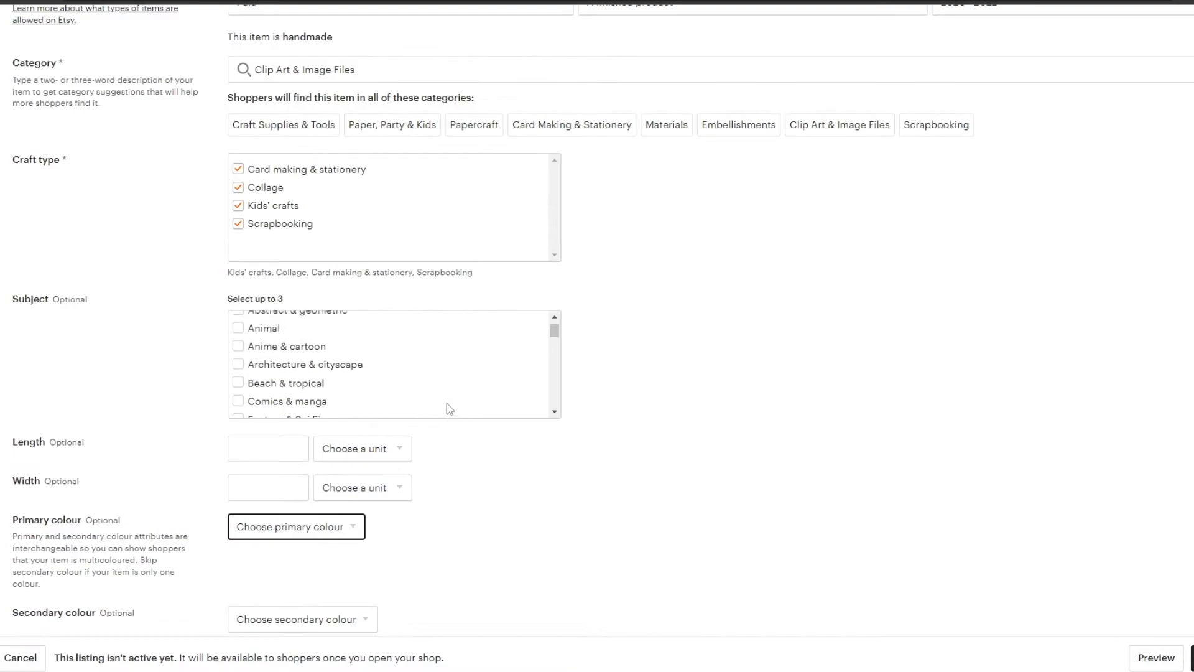
{"action": "scroll", "coordinate": [741, 400], "scroll_direction": "up", "scroll_amount": 14}
{"action": "scroll", "coordinate": [494, 410], "scroll_direction": "down", "scroll_amount": 9}
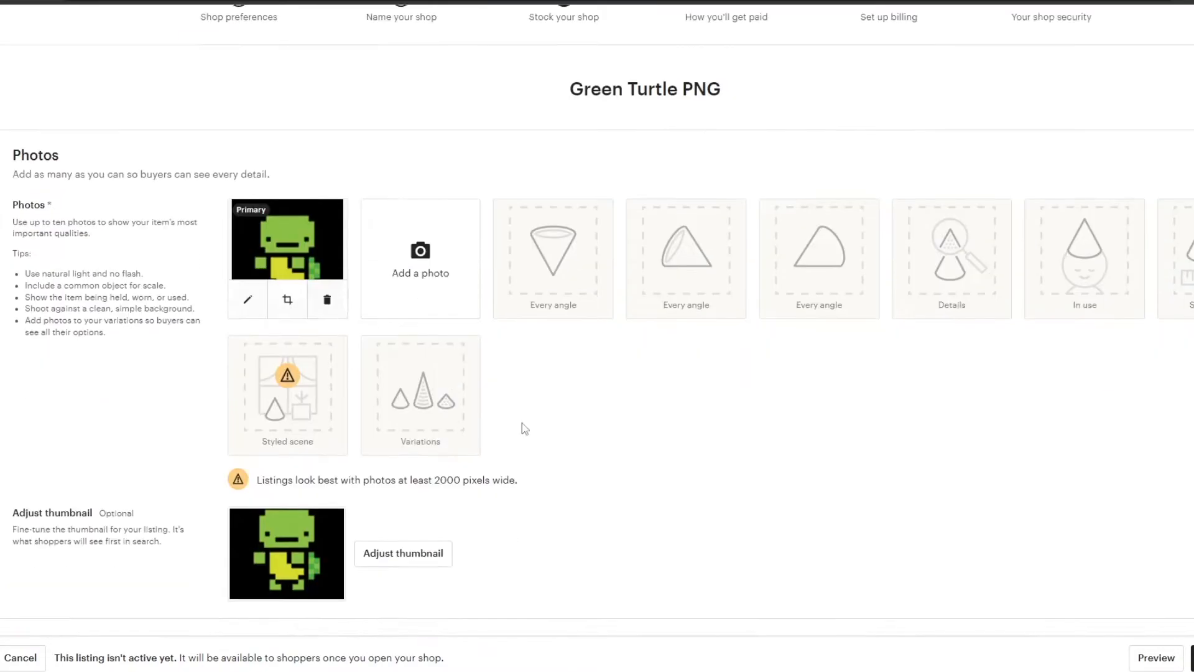
{"action": "scroll", "coordinate": [525, 454], "scroll_direction": "down", "scroll_amount": 8}
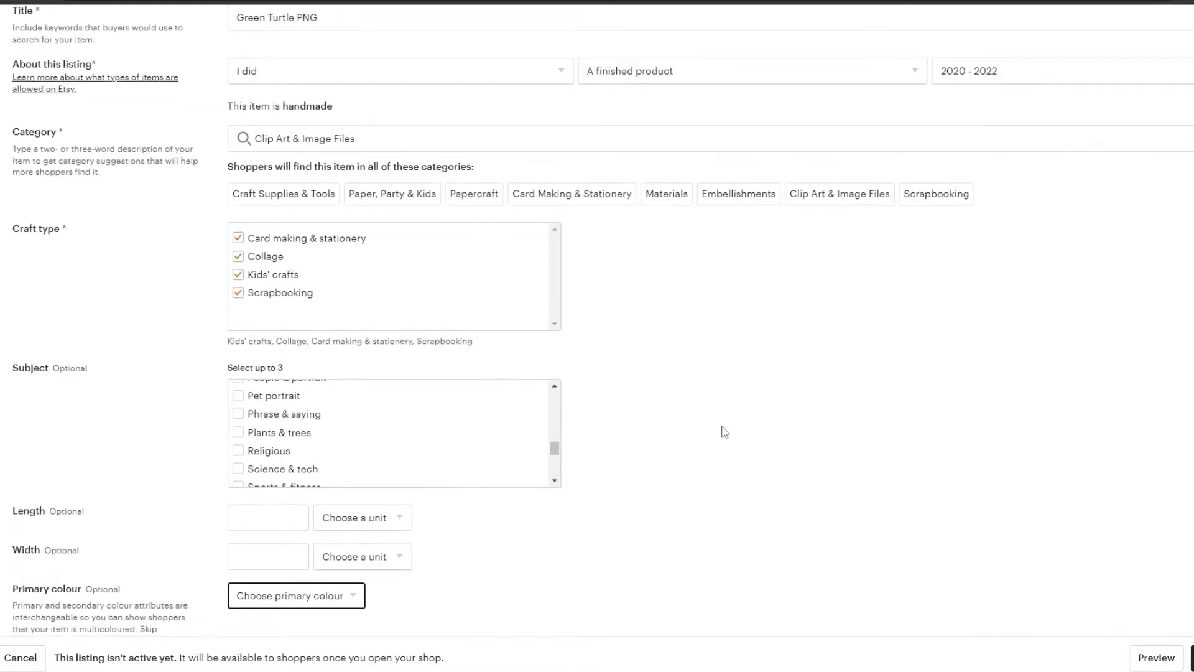
{"action": "scroll", "coordinate": [719, 429], "scroll_direction": "down", "scroll_amount": 3}
{"action": "left_click", "coordinate": [336, 385]}
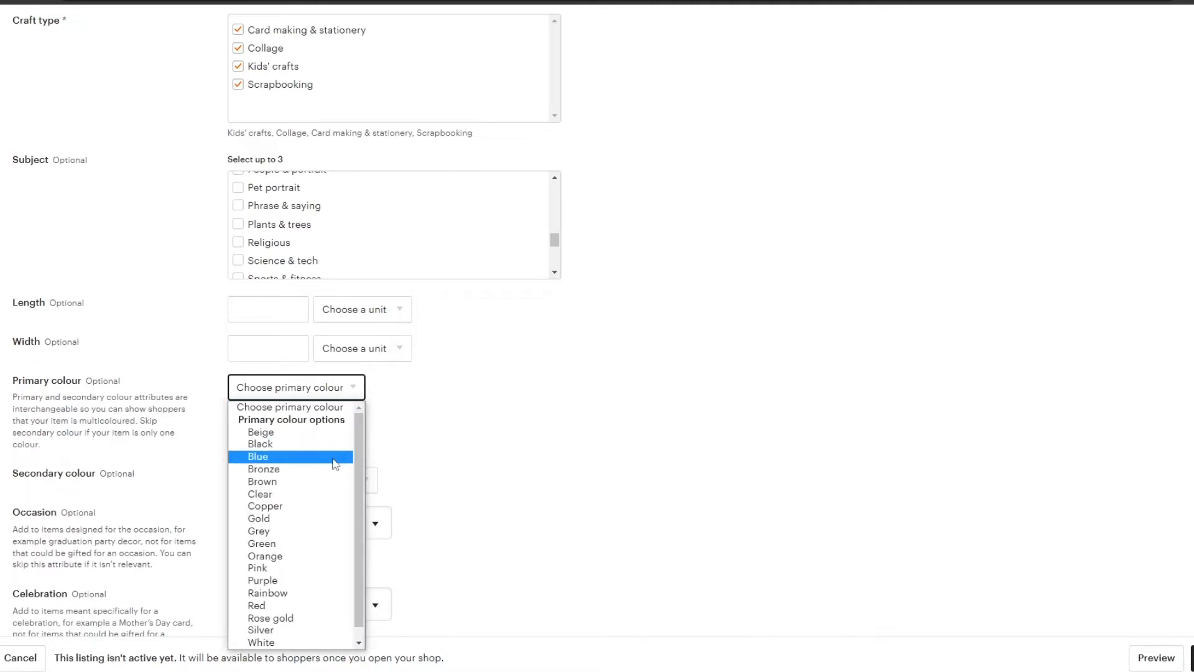
{"action": "left_click", "coordinate": [281, 531]}
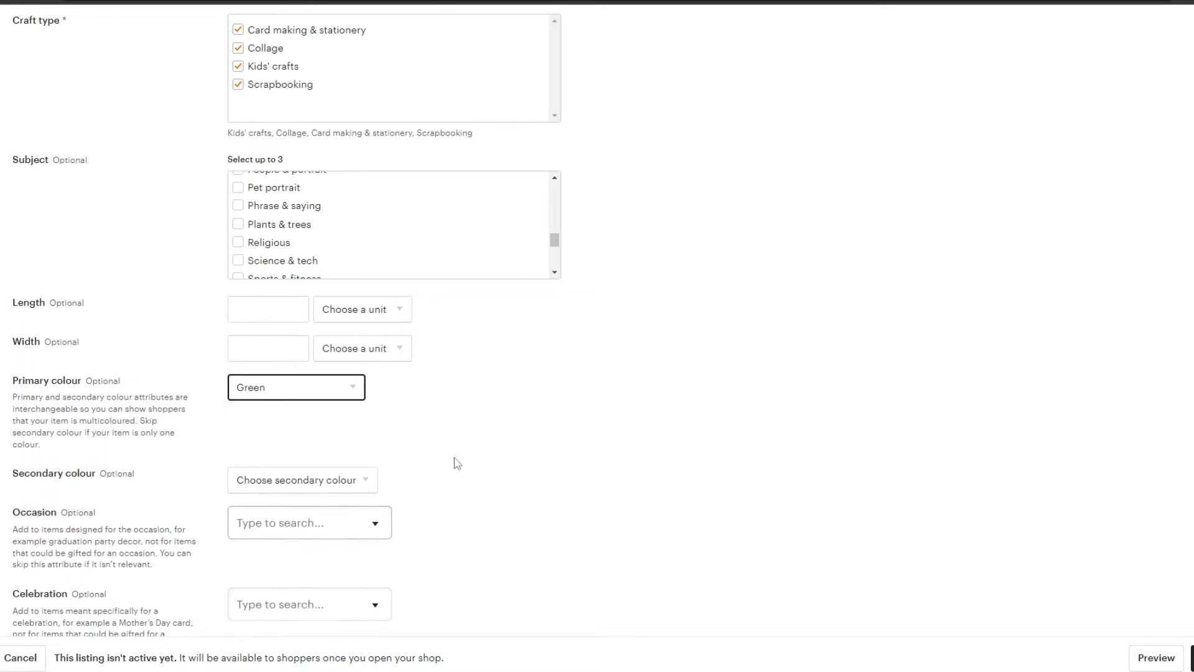
- Check the turtle photo and set the listing's secondary colour to Yellow
{"action": "scroll", "coordinate": [452, 461], "scroll_direction": "down", "scroll_amount": 1}
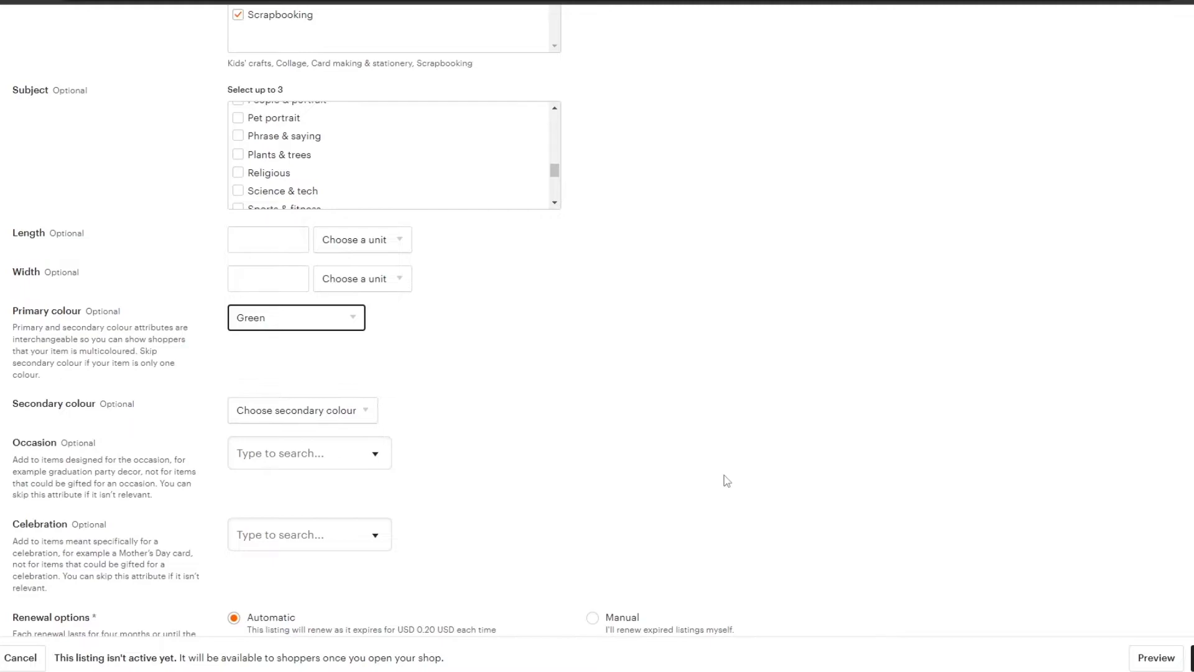
{"action": "scroll", "coordinate": [724, 479], "scroll_direction": "up", "scroll_amount": 15}
{"action": "scroll", "coordinate": [560, 428], "scroll_direction": "up", "scroll_amount": 3}
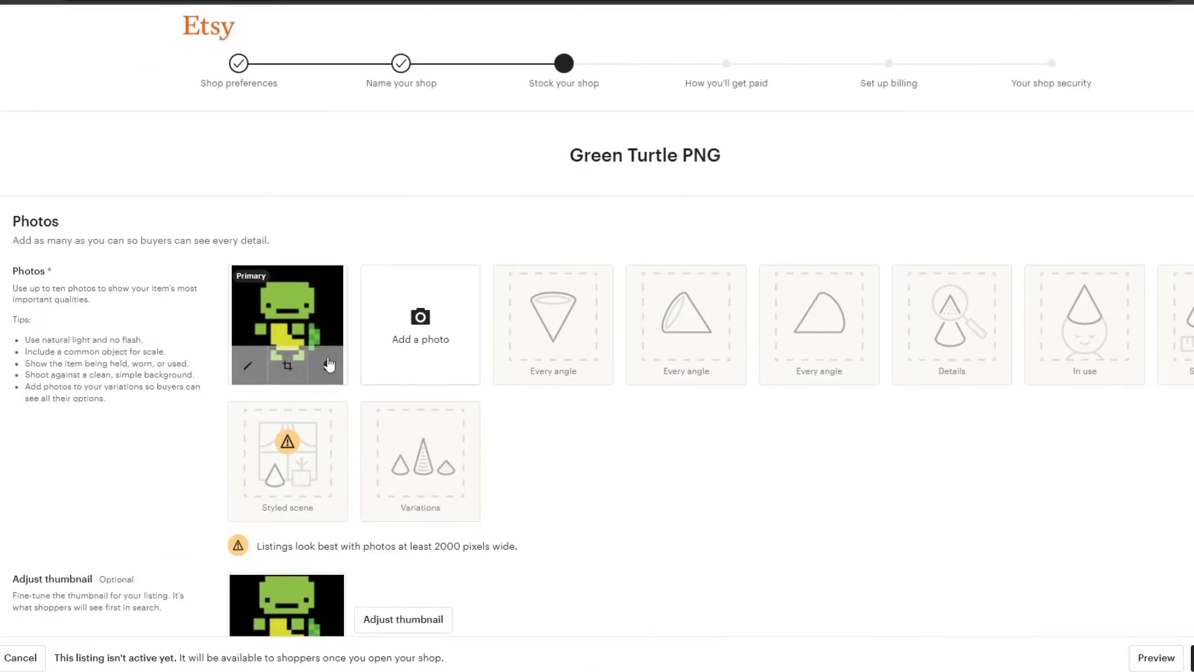
{"action": "scroll", "coordinate": [393, 599], "scroll_direction": "down", "scroll_amount": 5}
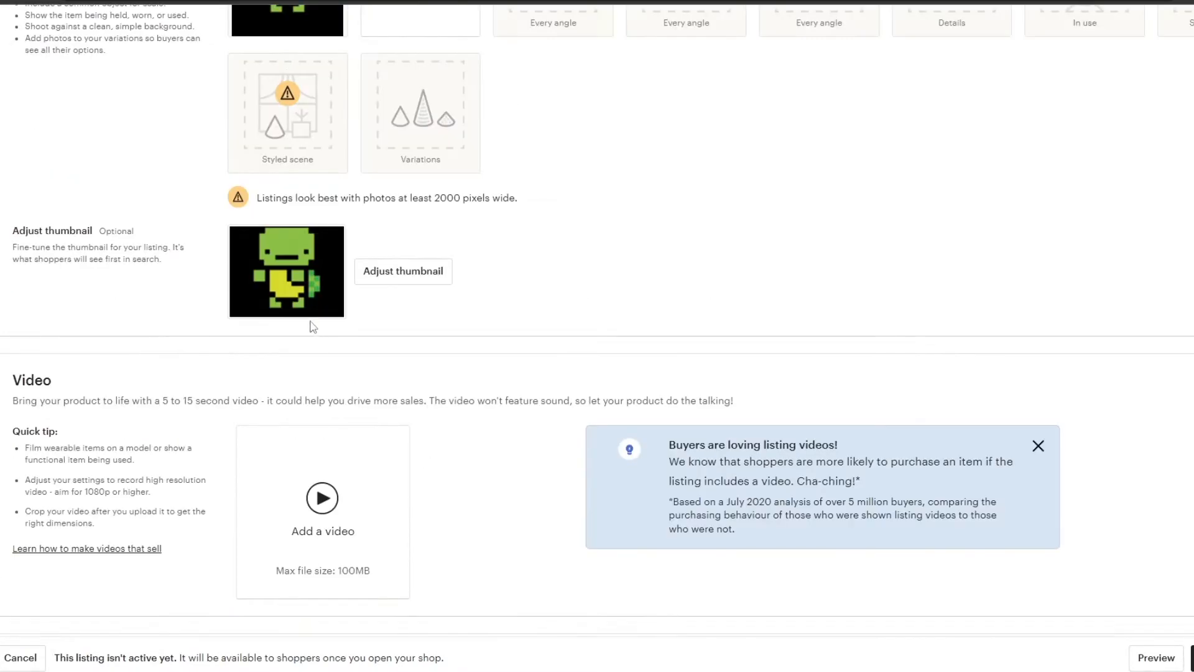
{"action": "scroll", "coordinate": [573, 515], "scroll_direction": "down", "scroll_amount": 12}
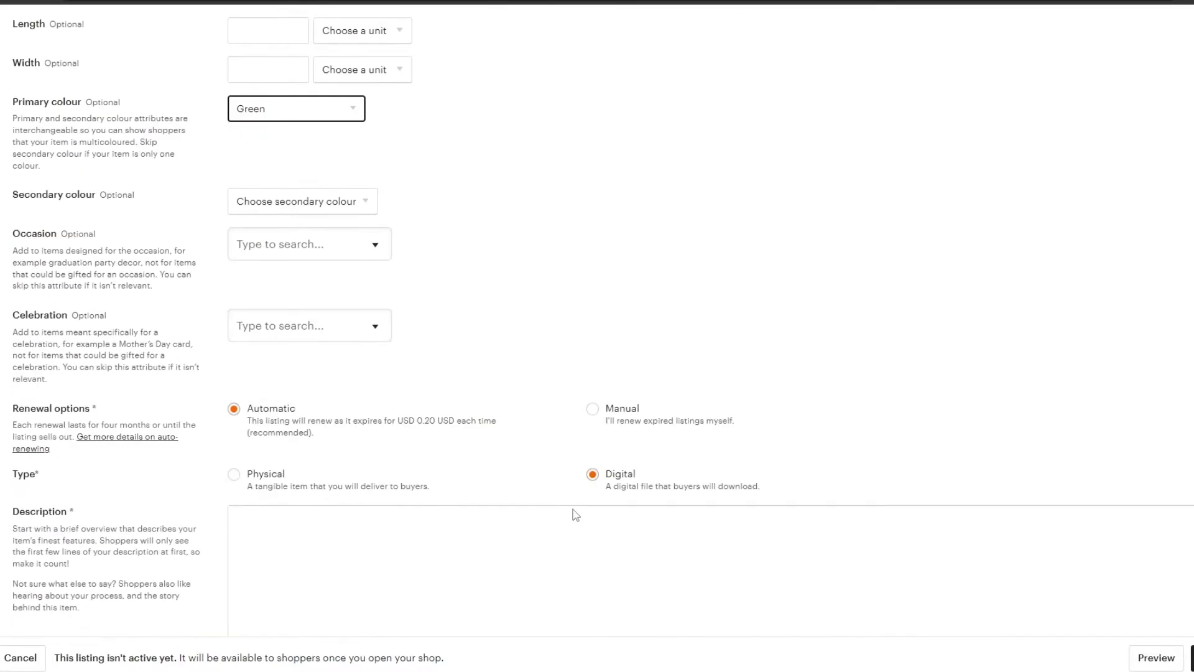
{"action": "scroll", "coordinate": [522, 513], "scroll_direction": "up", "scroll_amount": 2}
{"action": "left_click", "coordinate": [346, 348]}
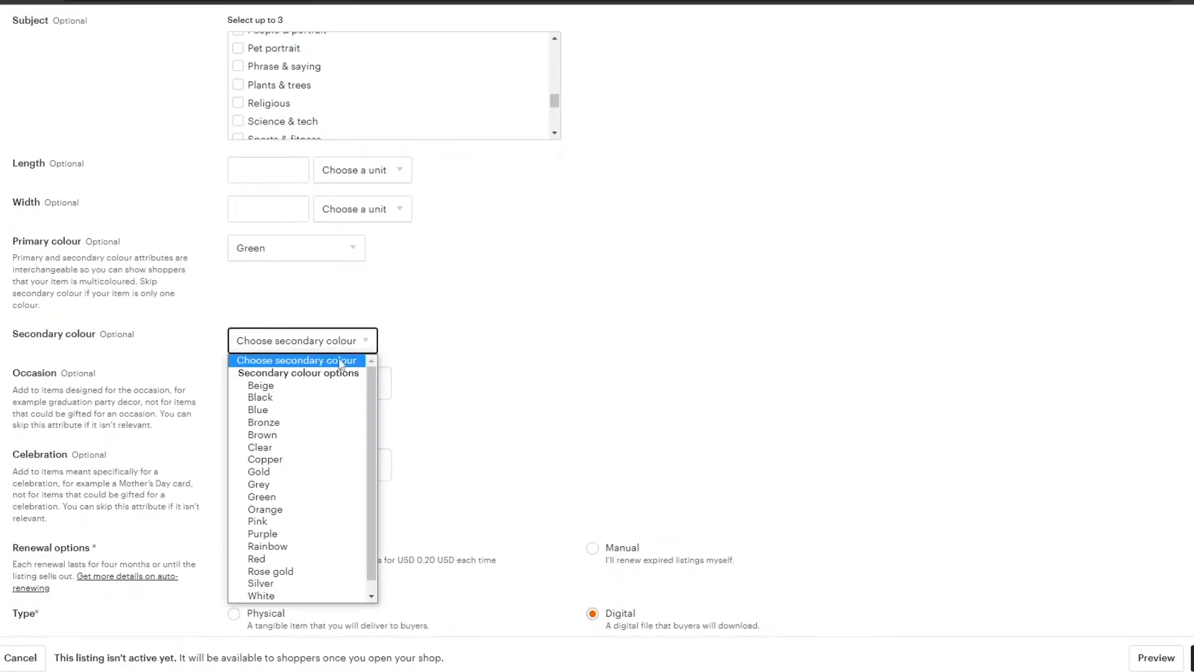
{"action": "scroll", "coordinate": [295, 523], "scroll_direction": "down", "scroll_amount": 1}
{"action": "left_click", "coordinate": [301, 594]}
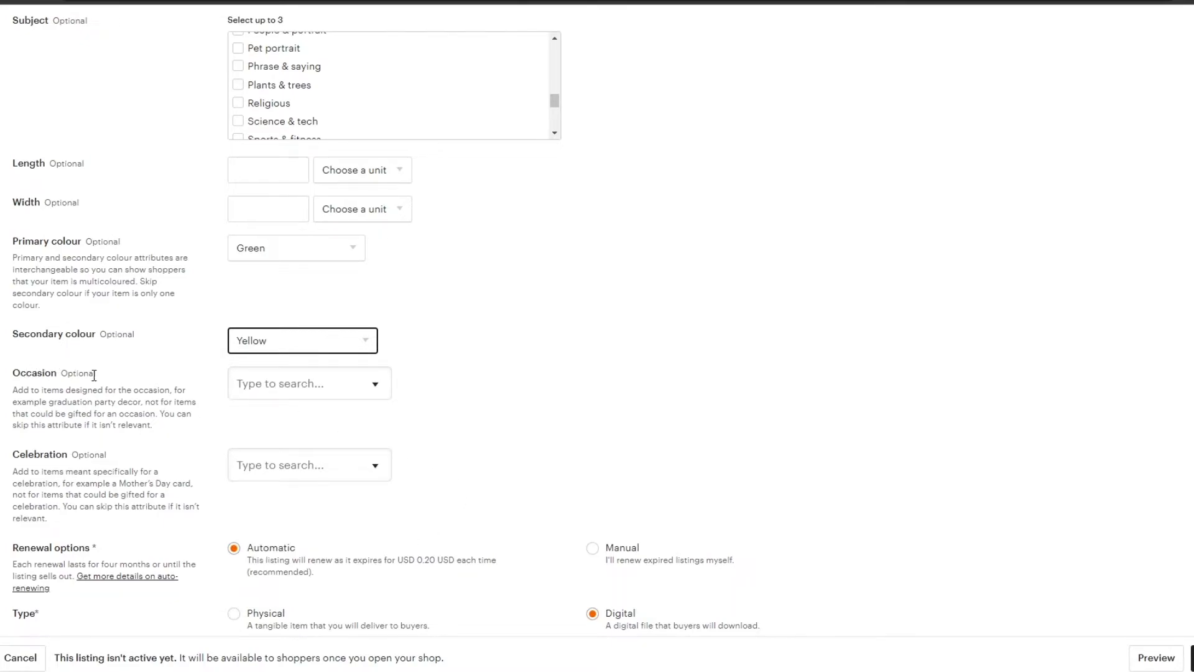
- Look through the available occasion and celebration options for the listing without choosing any
{"action": "scroll", "coordinate": [293, 393], "scroll_direction": "down", "scroll_amount": 1}
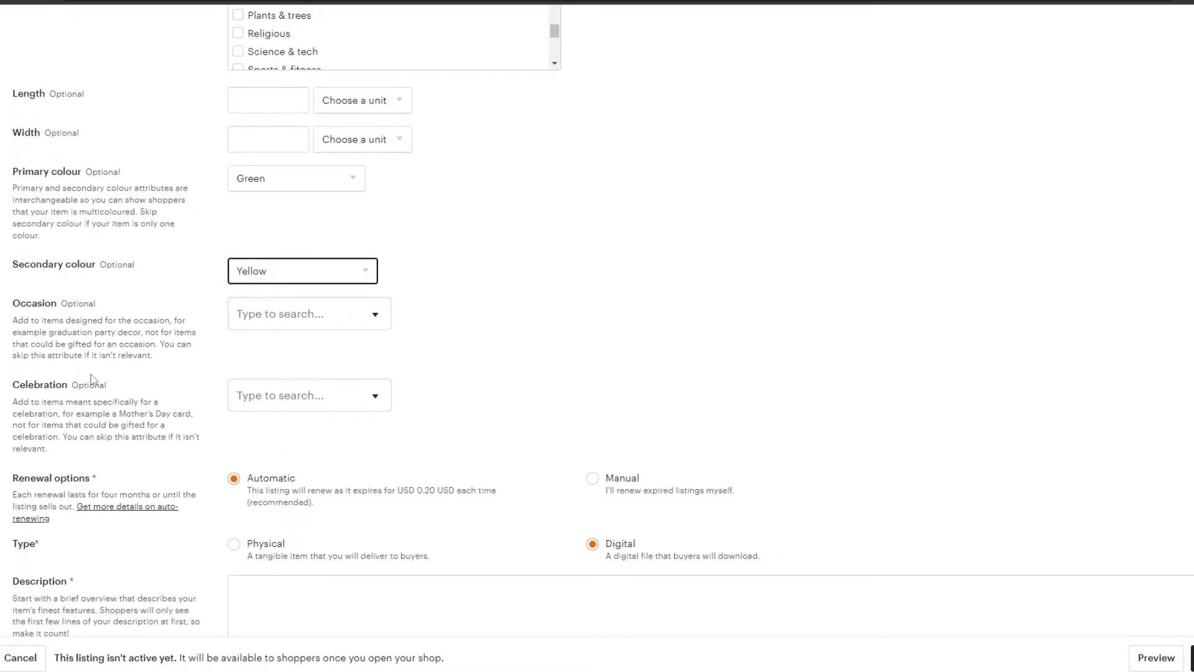
{"action": "left_click", "coordinate": [301, 325]}
{"action": "scroll", "coordinate": [330, 421], "scroll_direction": "down", "scroll_amount": 2}
{"action": "scroll", "coordinate": [333, 429], "scroll_direction": "up", "scroll_amount": 2}
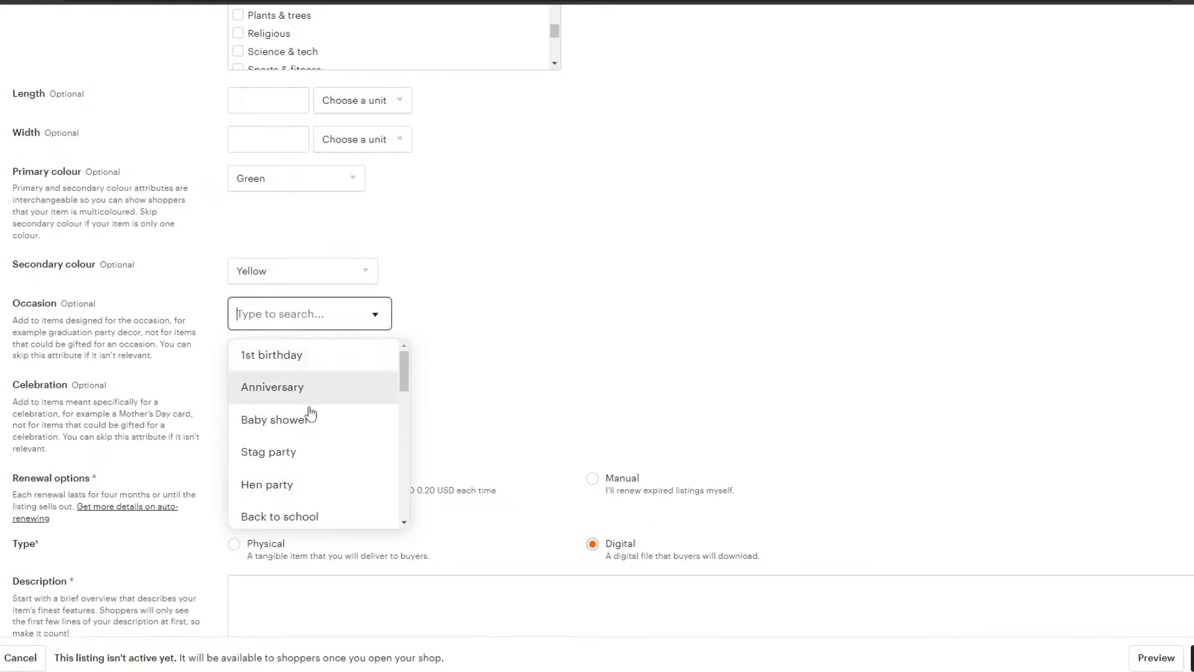
{"action": "scroll", "coordinate": [323, 464], "scroll_direction": "down", "scroll_amount": 3}
{"action": "scroll", "coordinate": [323, 473], "scroll_direction": "down", "scroll_amount": 4}
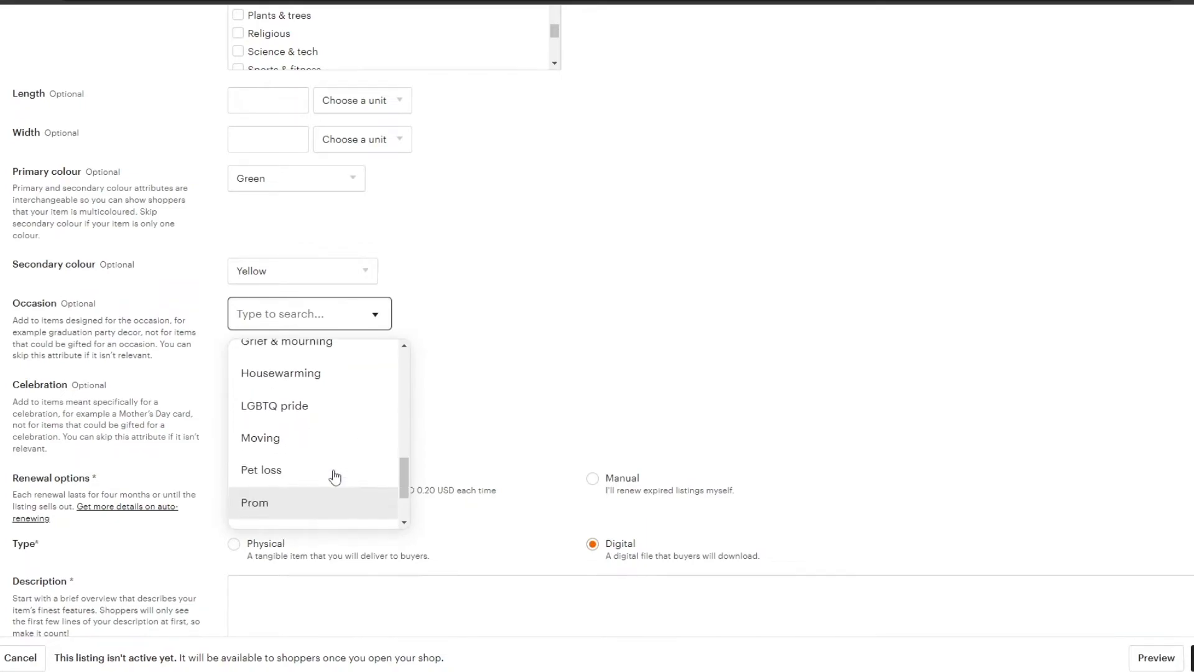
{"action": "scroll", "coordinate": [334, 476], "scroll_direction": "up", "scroll_amount": 7}
{"action": "scroll", "coordinate": [335, 477], "scroll_direction": "down", "scroll_amount": 5}
{"action": "left_click", "coordinate": [449, 436]}
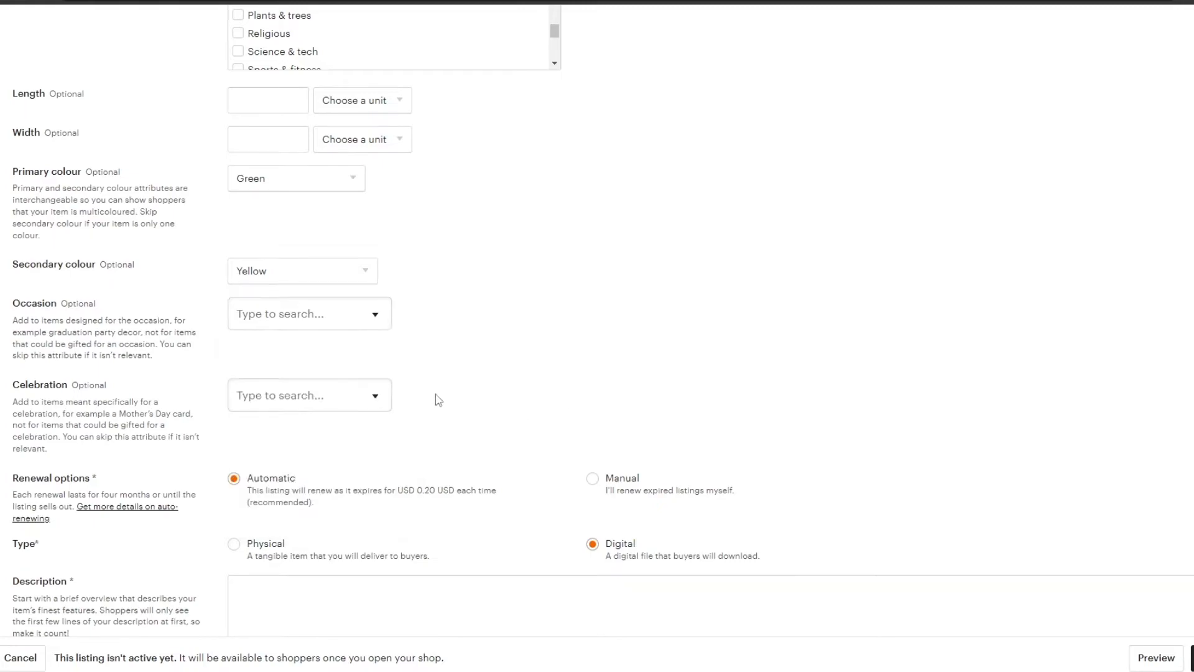
{"action": "left_click", "coordinate": [373, 401]}
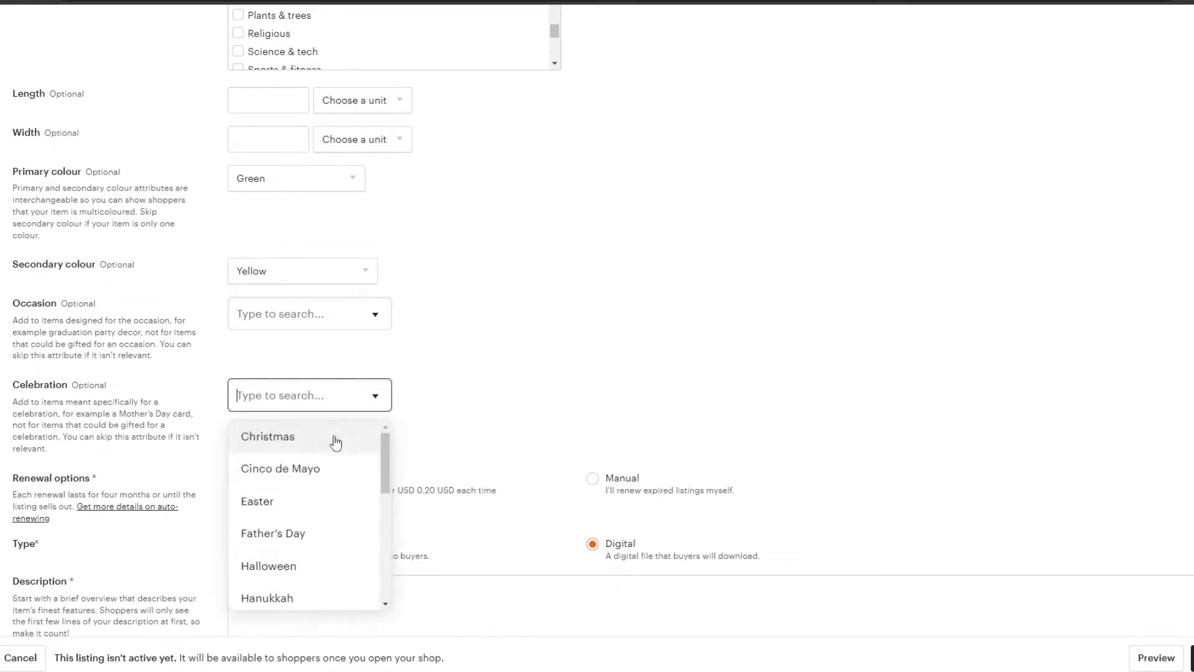
{"action": "scroll", "coordinate": [330, 491], "scroll_direction": "down", "scroll_amount": 6}
{"action": "left_click", "coordinate": [467, 429]}
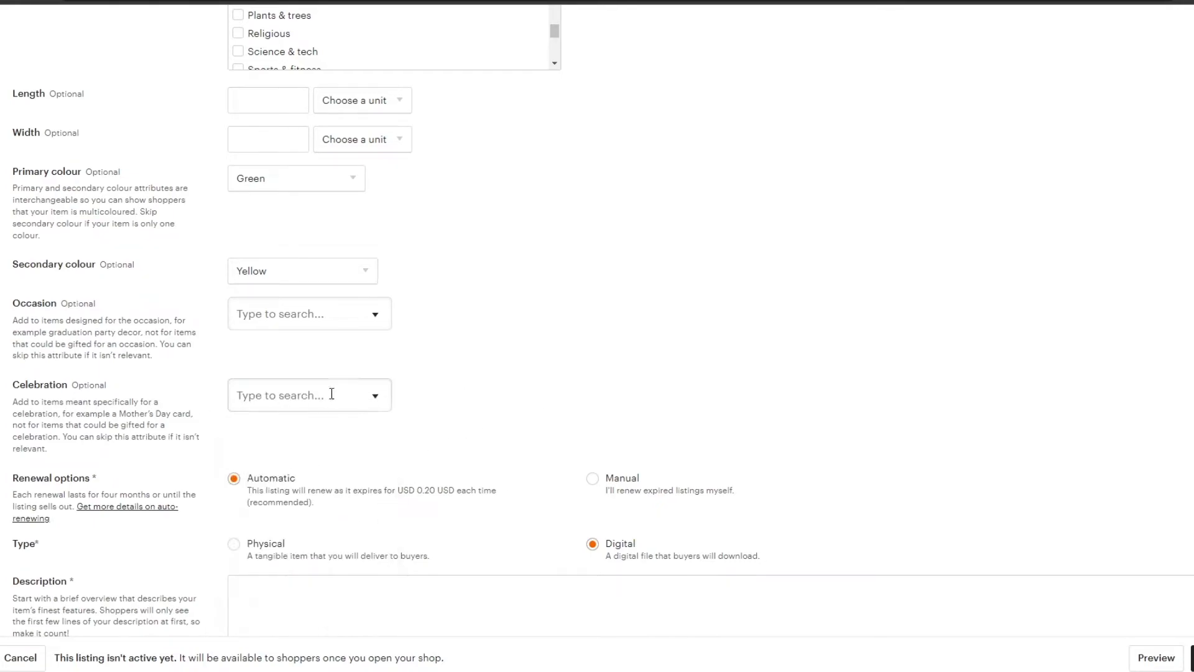
- Review the listing's renewal options, type, description, production partners, section and tags fields
{"action": "scroll", "coordinate": [272, 421], "scroll_direction": "down", "scroll_amount": 1}
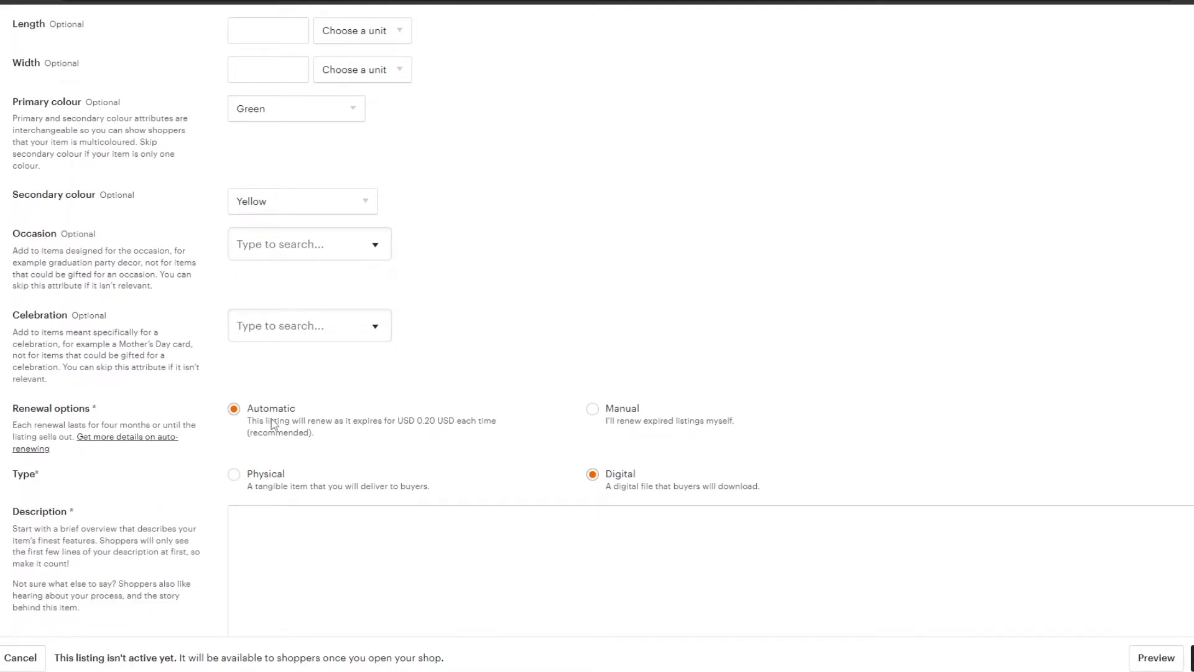
{"action": "scroll", "coordinate": [272, 423], "scroll_direction": "down", "scroll_amount": 3}
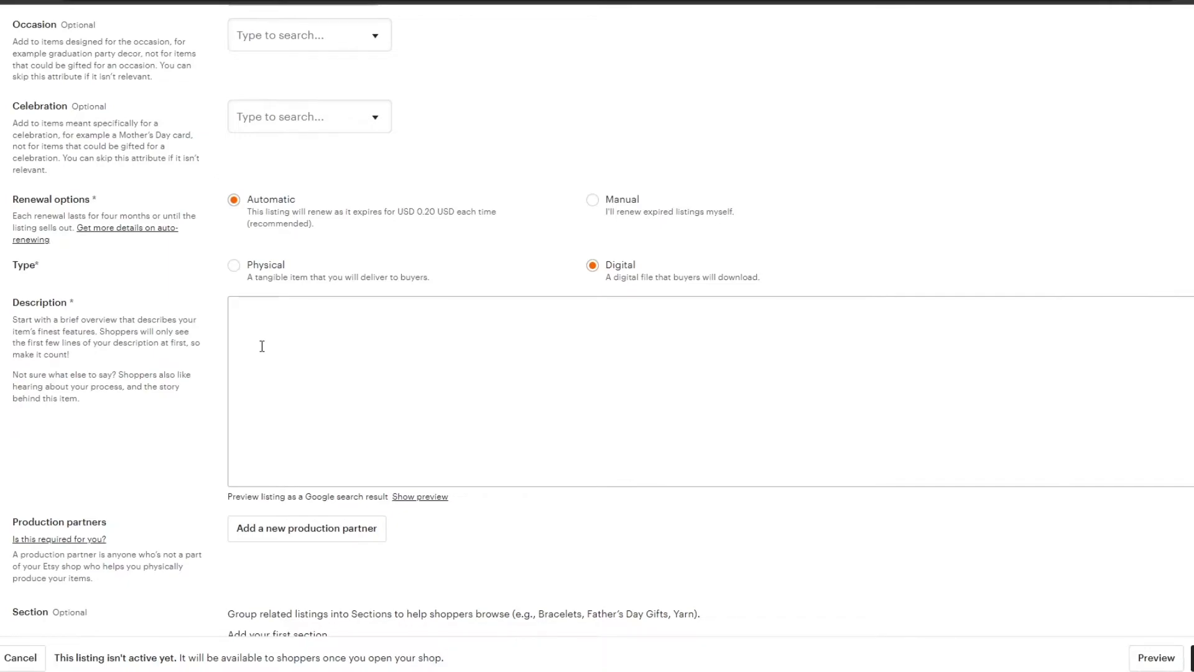
{"action": "left_click", "coordinate": [269, 357]}
{"action": "scroll", "coordinate": [421, 391], "scroll_direction": "down", "scroll_amount": 2}
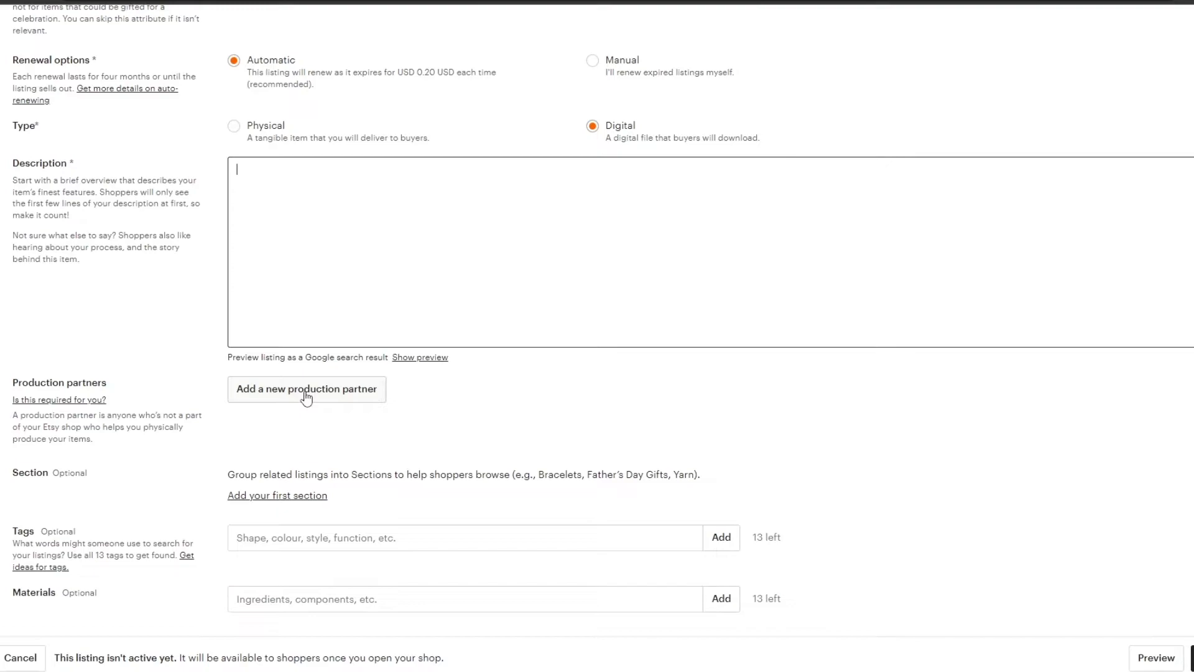
{"action": "scroll", "coordinate": [336, 404], "scroll_direction": "down", "scroll_amount": 2}
{"action": "left_click", "coordinate": [349, 395]}
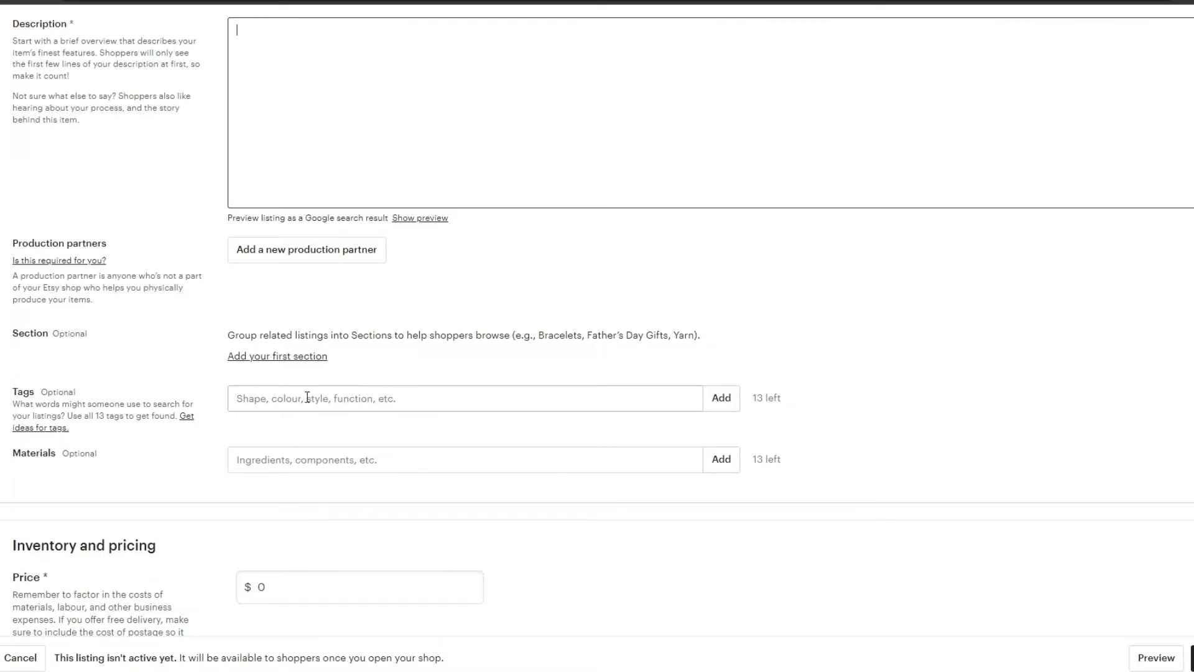
- Add the tags Clip art, Turtle and PNG to the listing
{"action": "scroll", "coordinate": [461, 391], "scroll_direction": "down", "scroll_amount": 1}
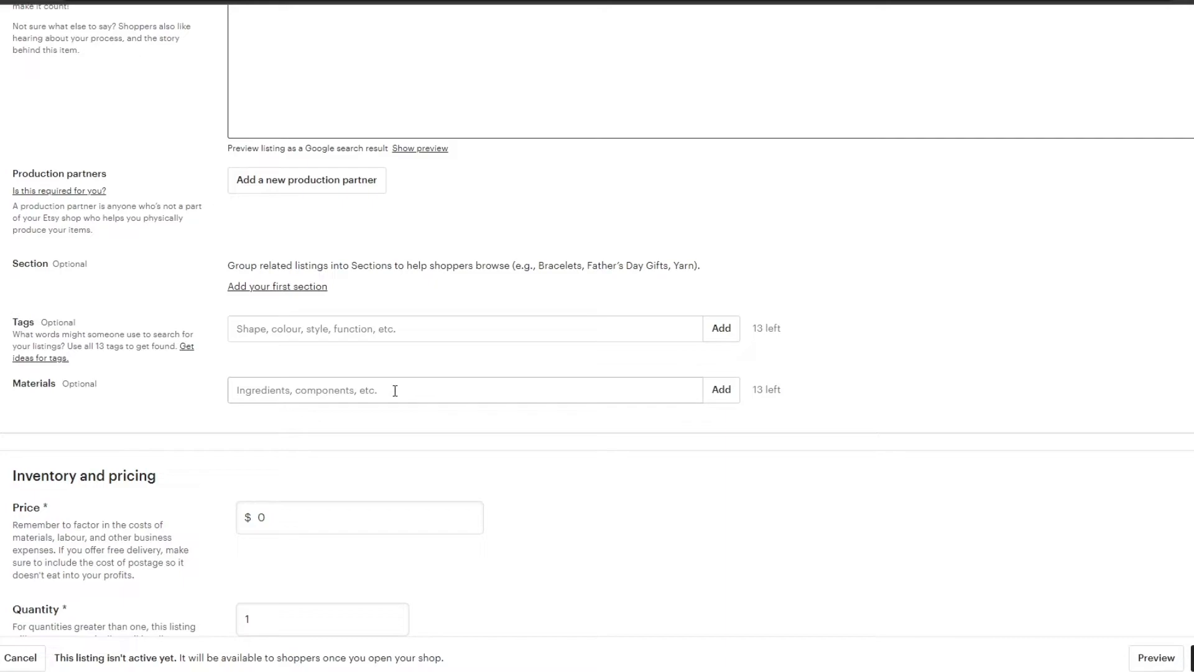
{"action": "left_click", "coordinate": [378, 336]}
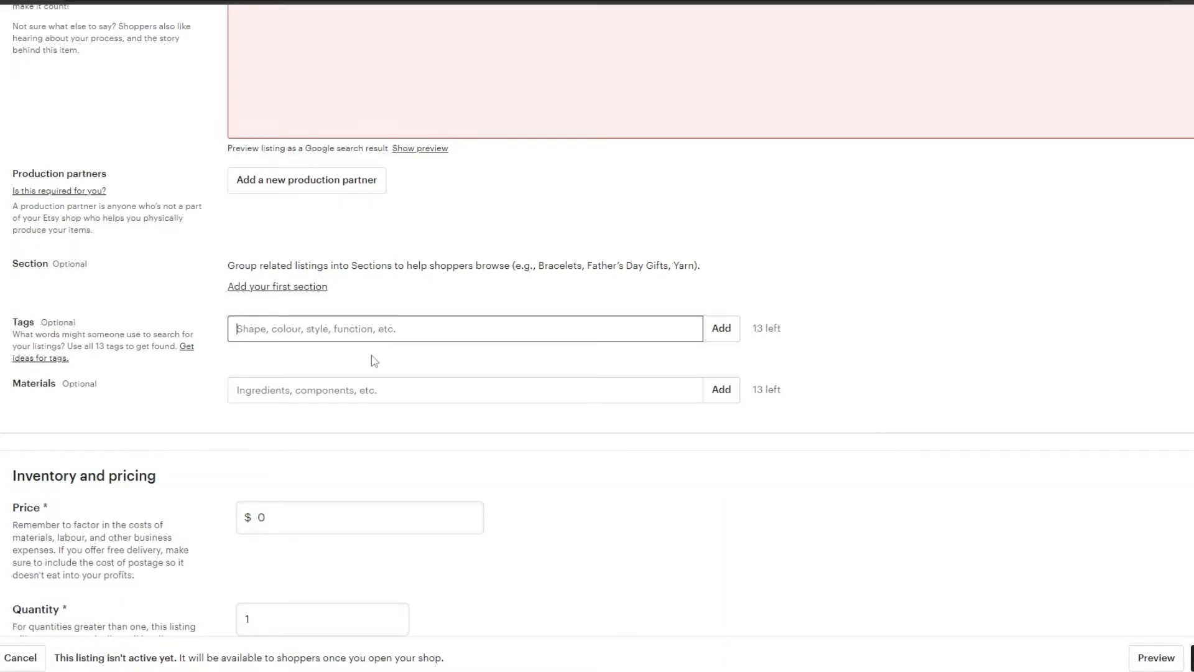
{"action": "type", "text": "Clip art"}
{"action": "left_click", "coordinate": [724, 333]}
{"action": "type", "text": "Turtle"}
{"action": "key", "text": "Return"}
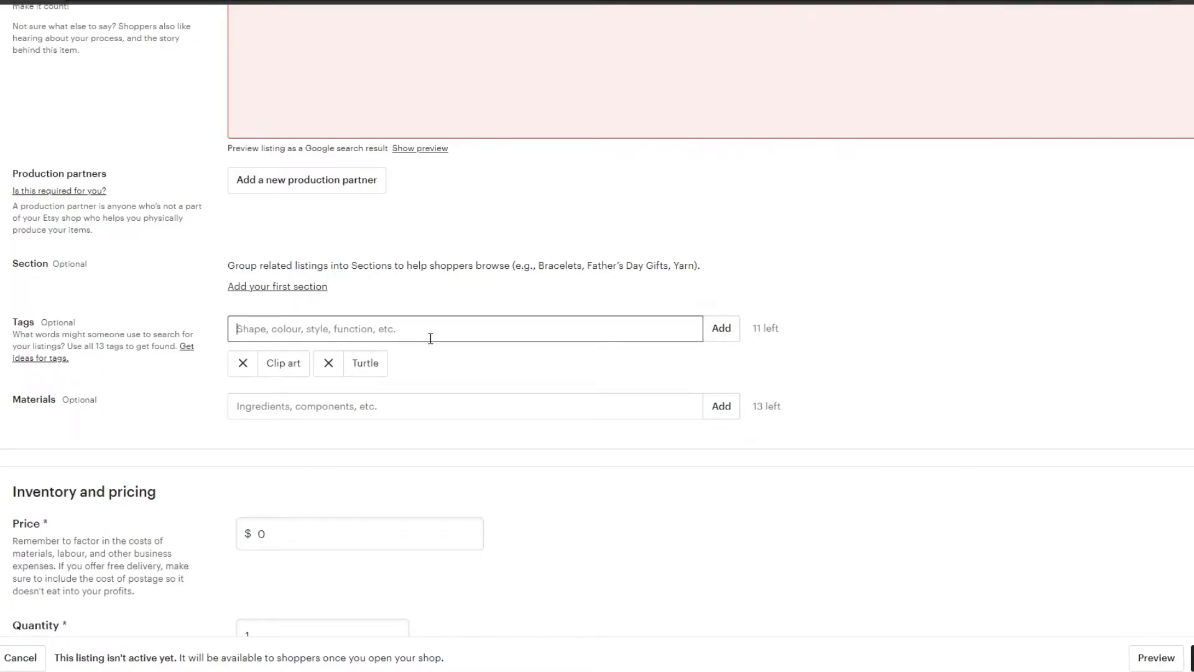
{"action": "type", "text": "PNG"}
{"action": "key", "text": "Return"}
- Set the listing's price to $5.00 and its quantity to 100, leaving the SKU empty
{"action": "scroll", "coordinate": [247, 388], "scroll_direction": "down", "scroll_amount": 3}
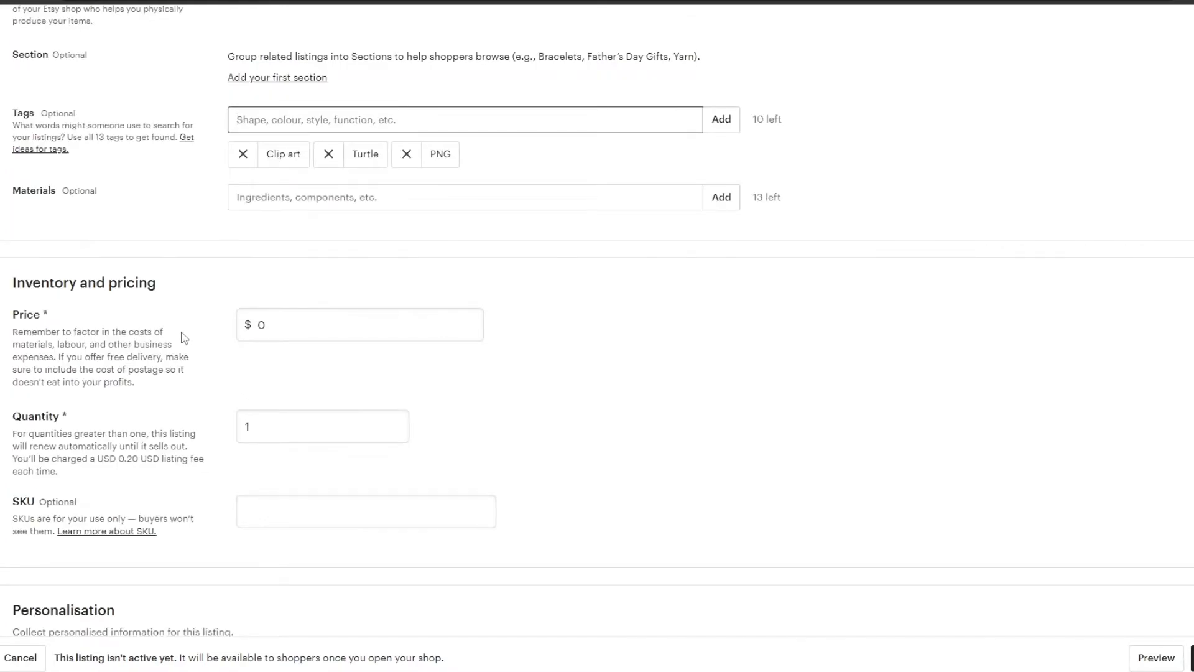
{"action": "scroll", "coordinate": [237, 472], "scroll_direction": "down", "scroll_amount": 2}
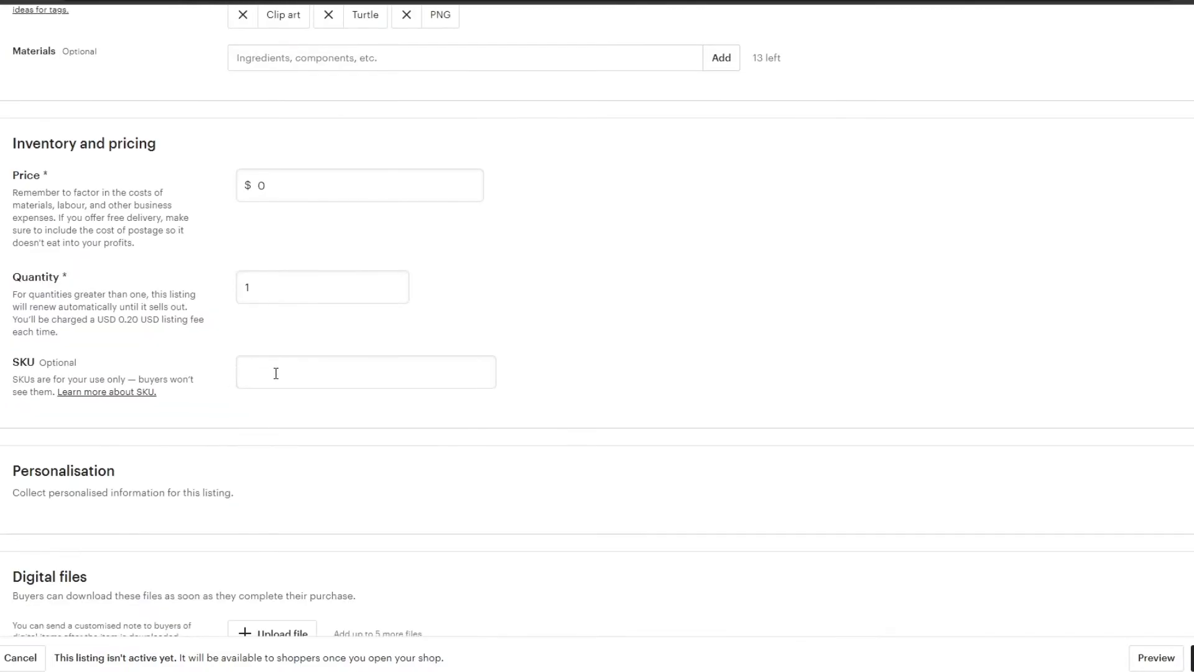
{"action": "scroll", "coordinate": [373, 497], "scroll_direction": "up", "scroll_amount": 1}
{"action": "left_click", "coordinate": [304, 258]}
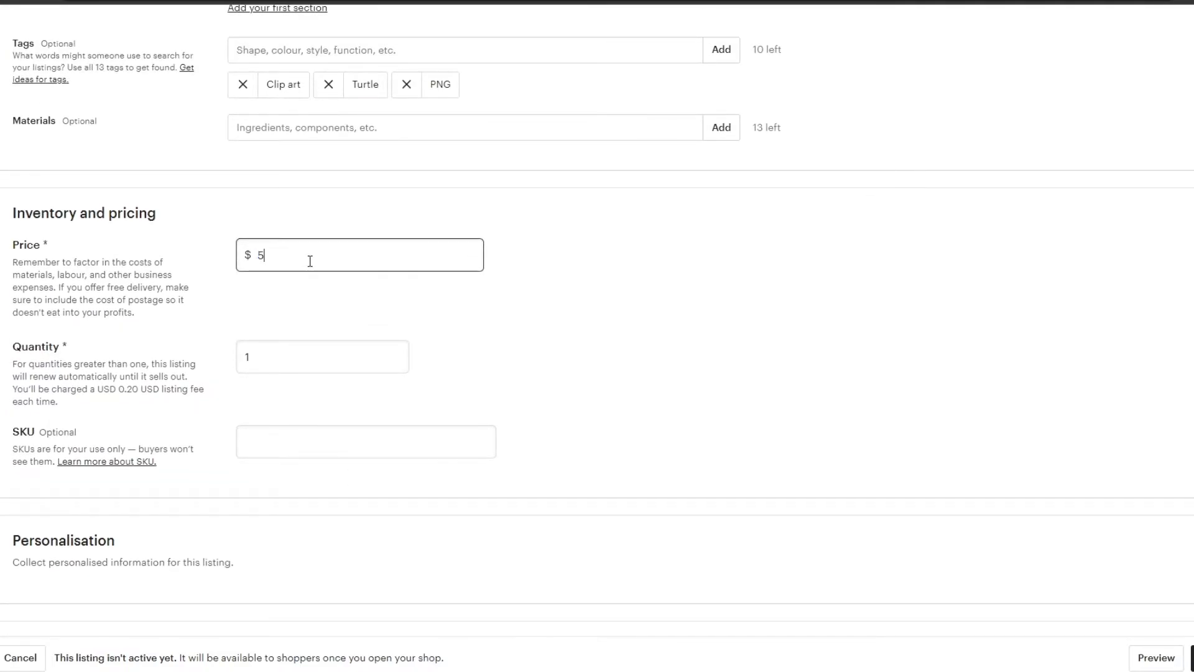
{"action": "type", "text": "5"}
{"action": "left_click", "coordinate": [323, 305]}
{"action": "left_click", "coordinate": [297, 364]}
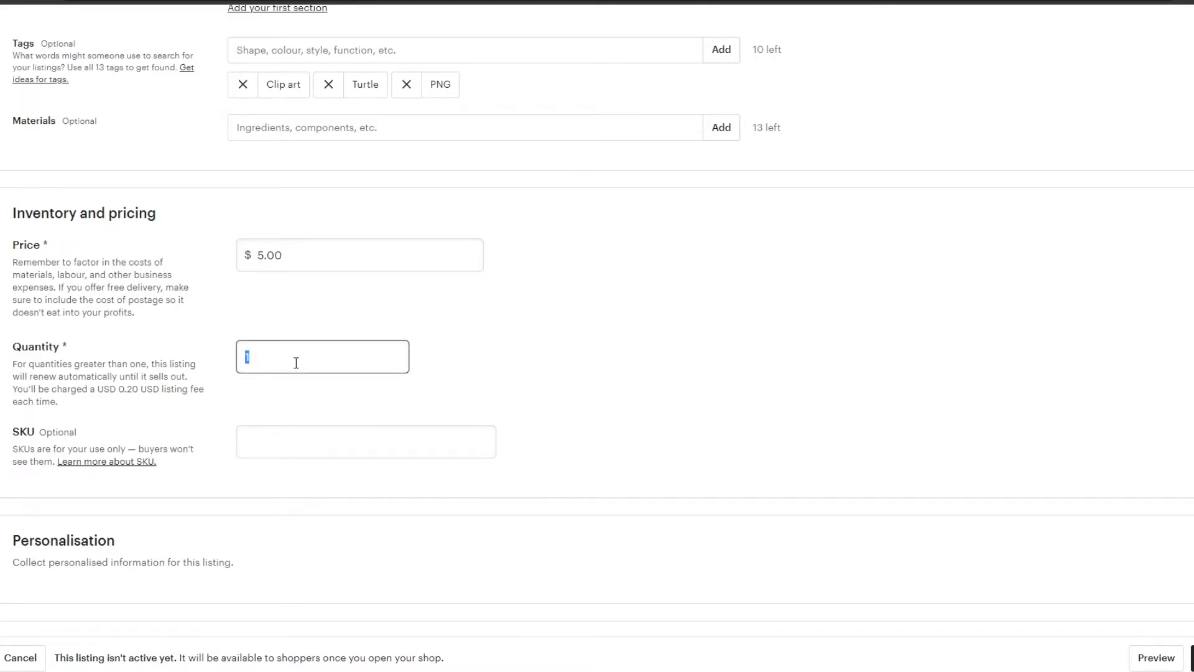
{"action": "left_click", "coordinate": [521, 341]}
{"action": "scroll", "coordinate": [519, 351], "scroll_direction": "down", "scroll_amount": 2}
{"action": "left_click", "coordinate": [313, 299]}
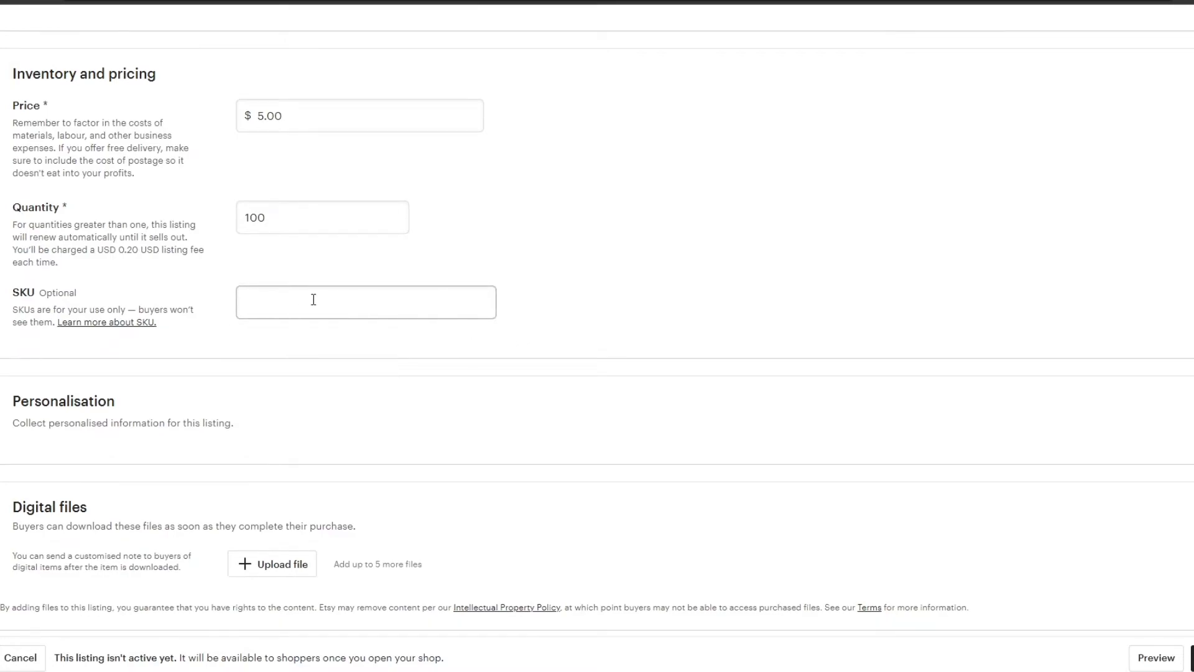
{"action": "left_click", "coordinate": [283, 333]}
{"action": "left_click", "coordinate": [432, 309]}
- Upload pixil-frame-0.png as the listing's downloadable digital file
{"action": "scroll", "coordinate": [346, 329], "scroll_direction": "down", "scroll_amount": 1}
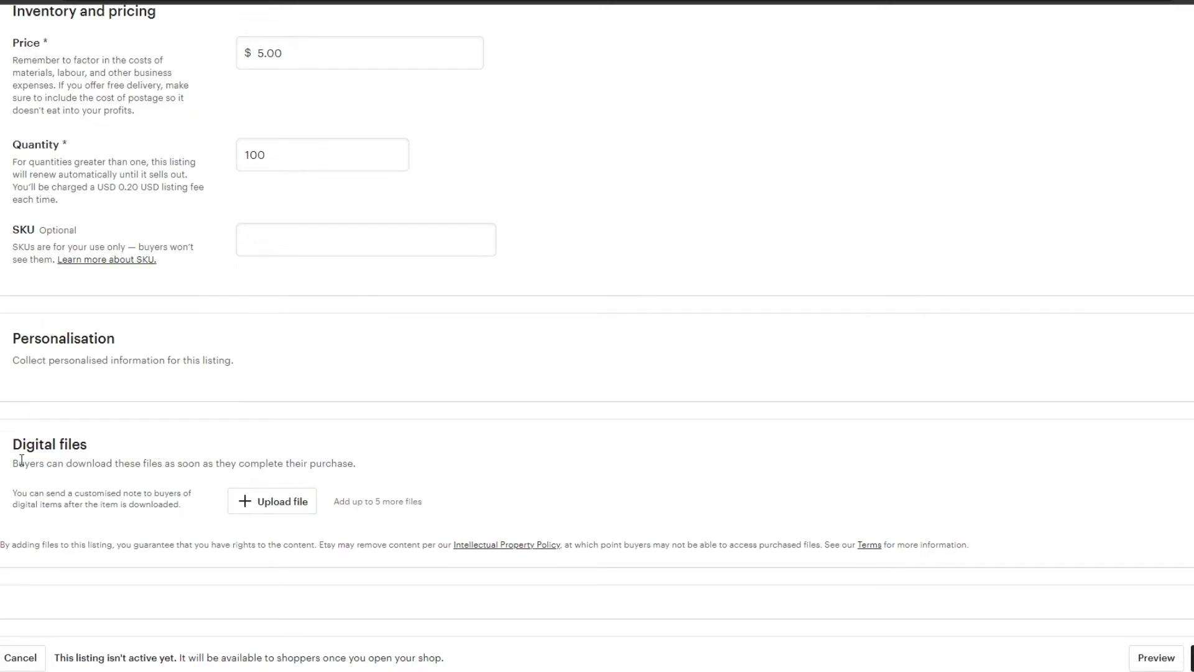
{"action": "left_click", "coordinate": [269, 510]}
{"action": "left_click", "coordinate": [132, 173]}
{"action": "left_click", "coordinate": [533, 308]}
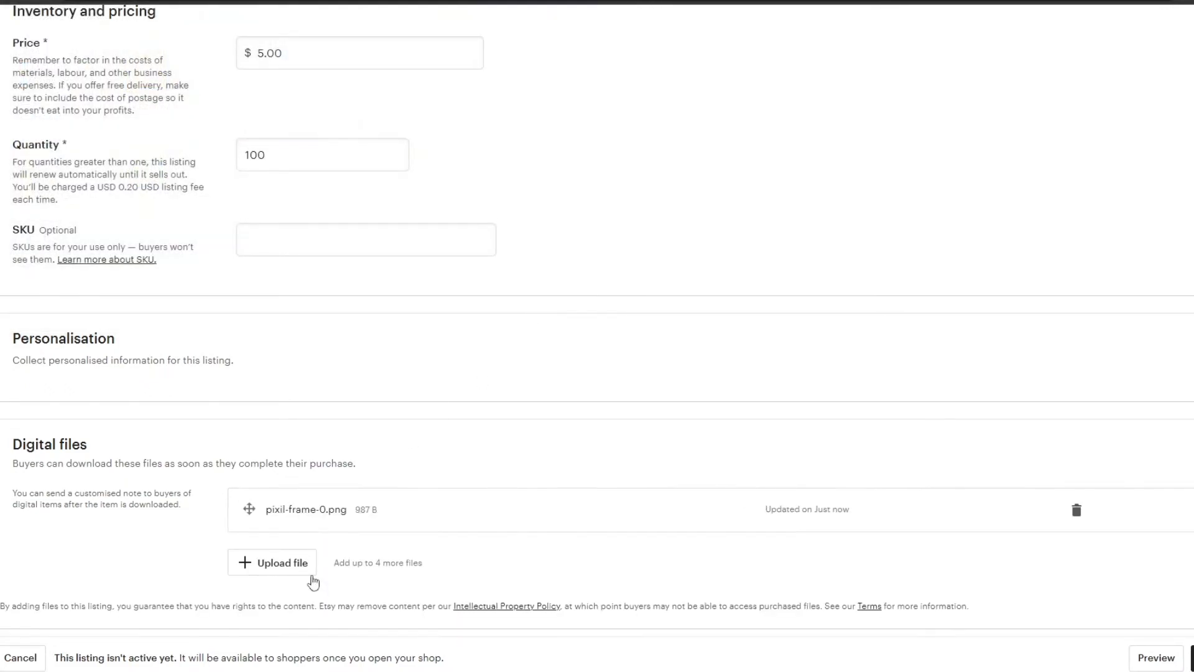
- Fill in the required description of the Green Turtle PNG listing and save the listing
{"action": "scroll", "coordinate": [330, 572], "scroll_direction": "down", "scroll_amount": 1}
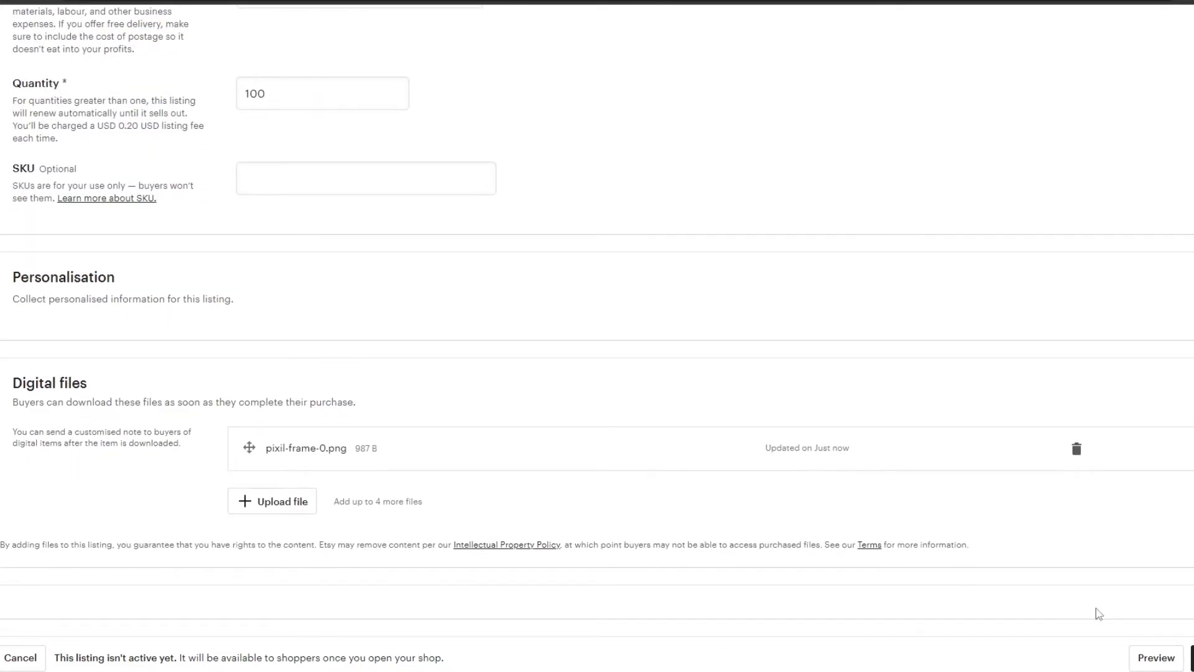
{"action": "left_click", "coordinate": [1193, 658]}
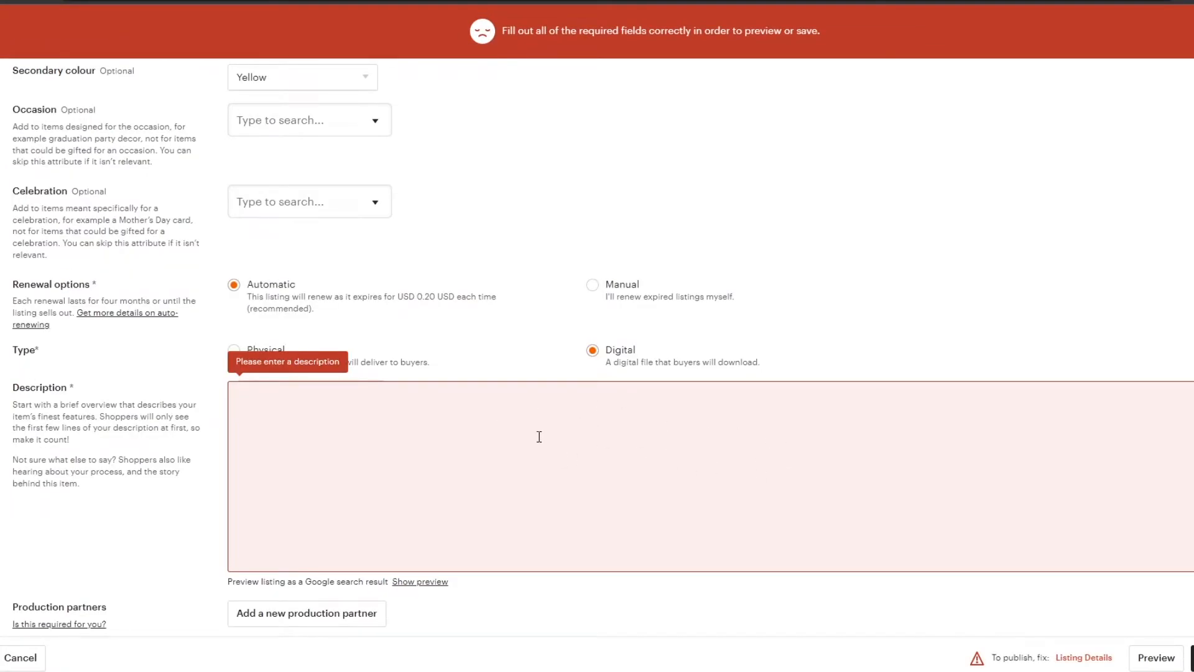
{"action": "left_click", "coordinate": [530, 436]}
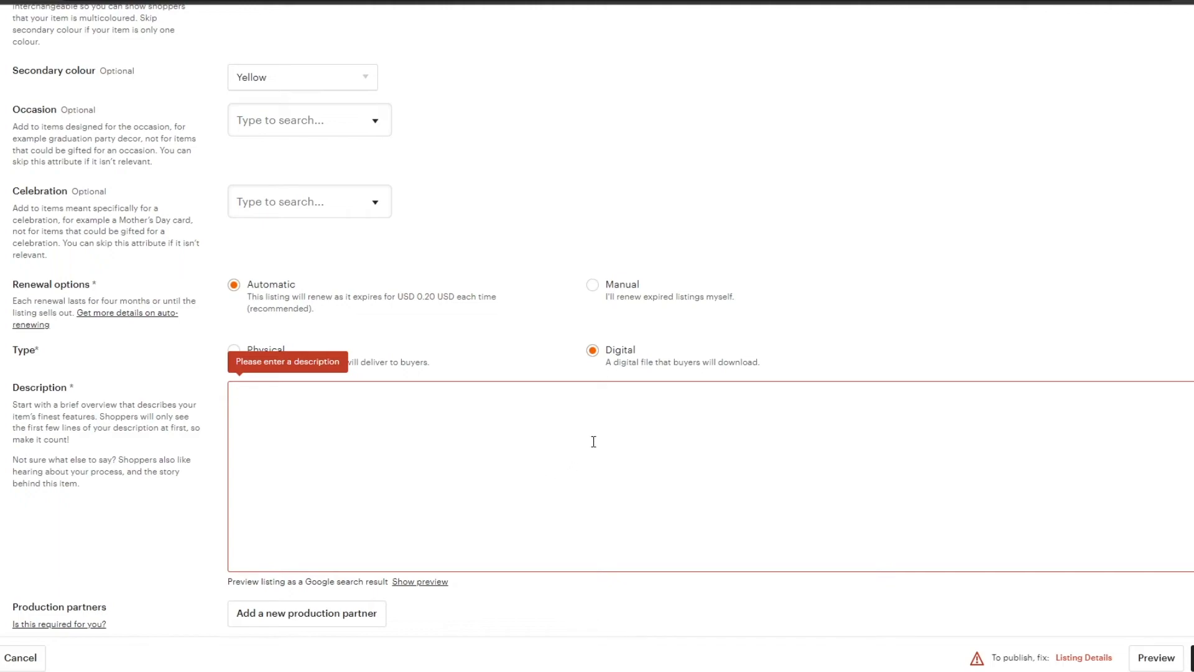
{"action": "scroll", "coordinate": [594, 442], "scroll_direction": "down", "scroll_amount": 1}
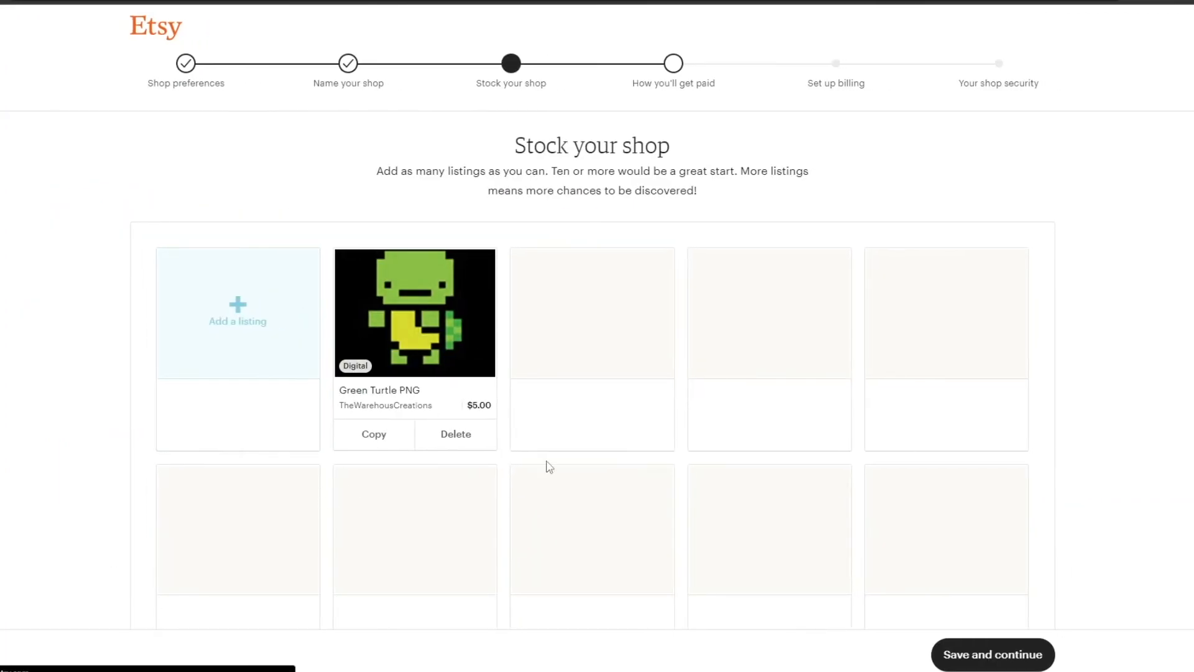
- Look over the stocked Green Turtle PNG listing, save the shop's stock and continue to the payment setup
{"action": "scroll", "coordinate": [419, 448], "scroll_direction": "down", "scroll_amount": 1}
{"action": "scroll", "coordinate": [398, 434], "scroll_direction": "up", "scroll_amount": 1}
{"action": "scroll", "coordinate": [485, 365], "scroll_direction": "down", "scroll_amount": 1}
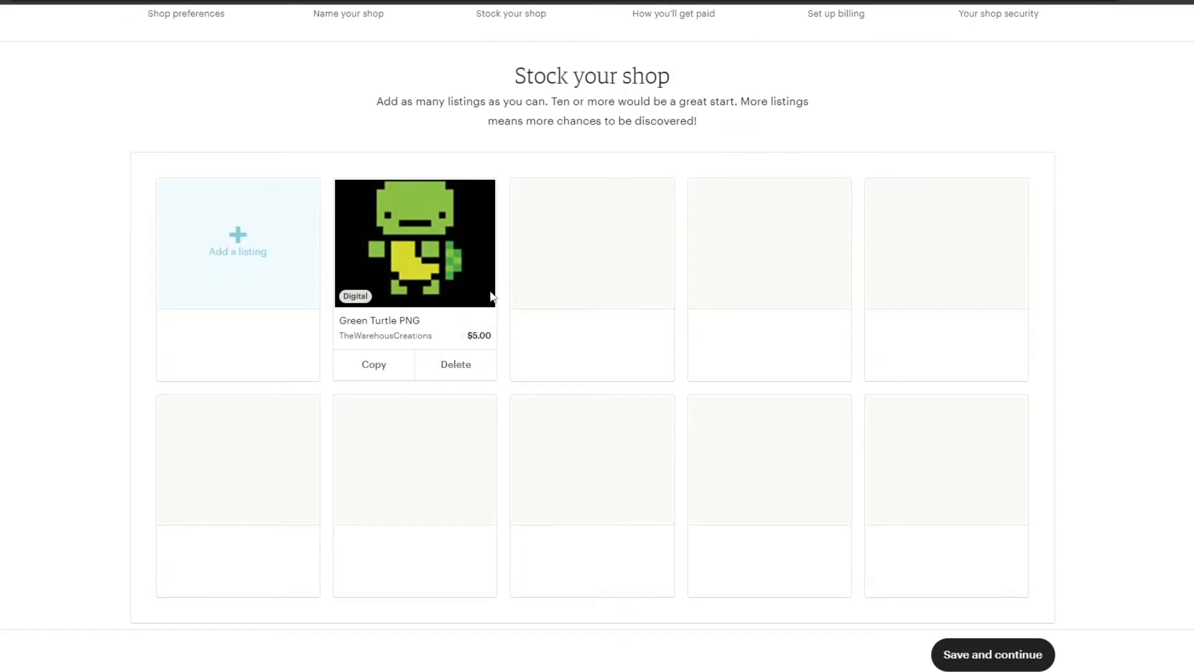
{"action": "scroll", "coordinate": [505, 291], "scroll_direction": "down", "scroll_amount": 1}
{"action": "scroll", "coordinate": [505, 291], "scroll_direction": "down", "scroll_amount": 1}
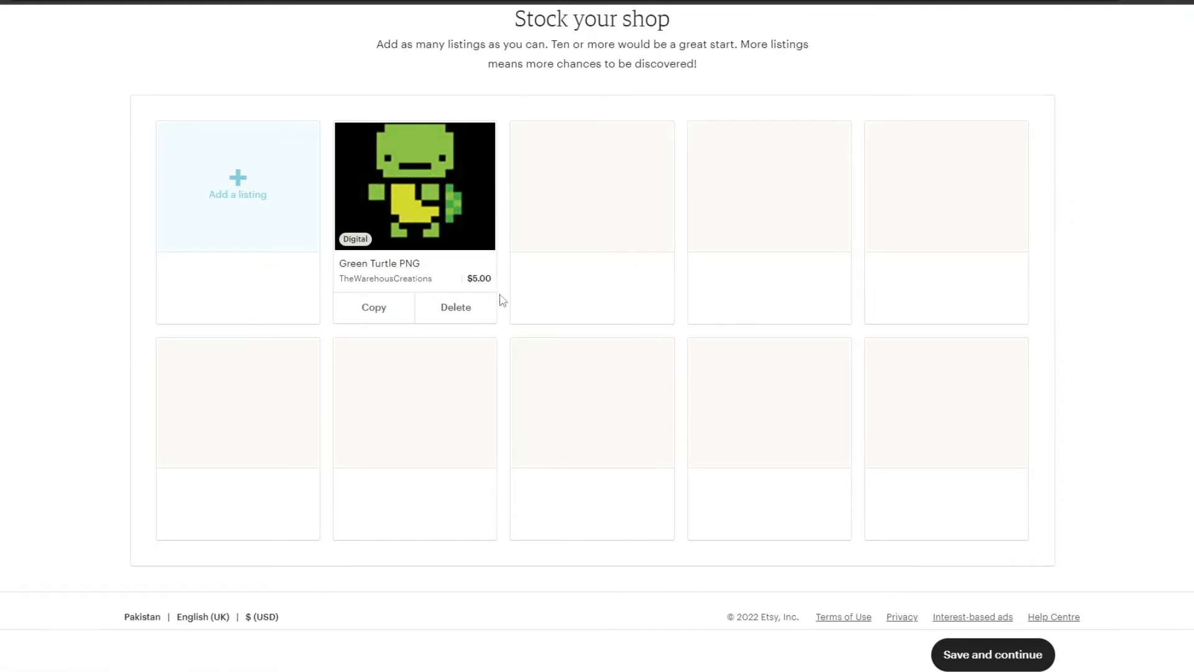
{"action": "scroll", "coordinate": [510, 269], "scroll_direction": "up", "scroll_amount": 2}
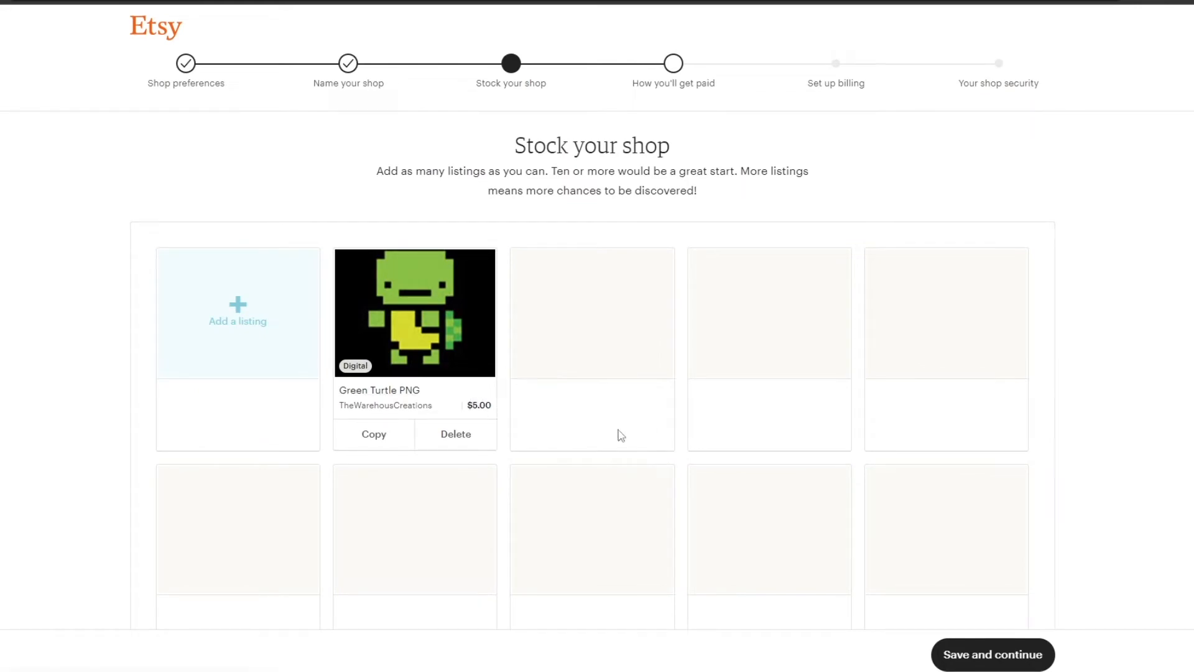
{"action": "left_click", "coordinate": [981, 656]}
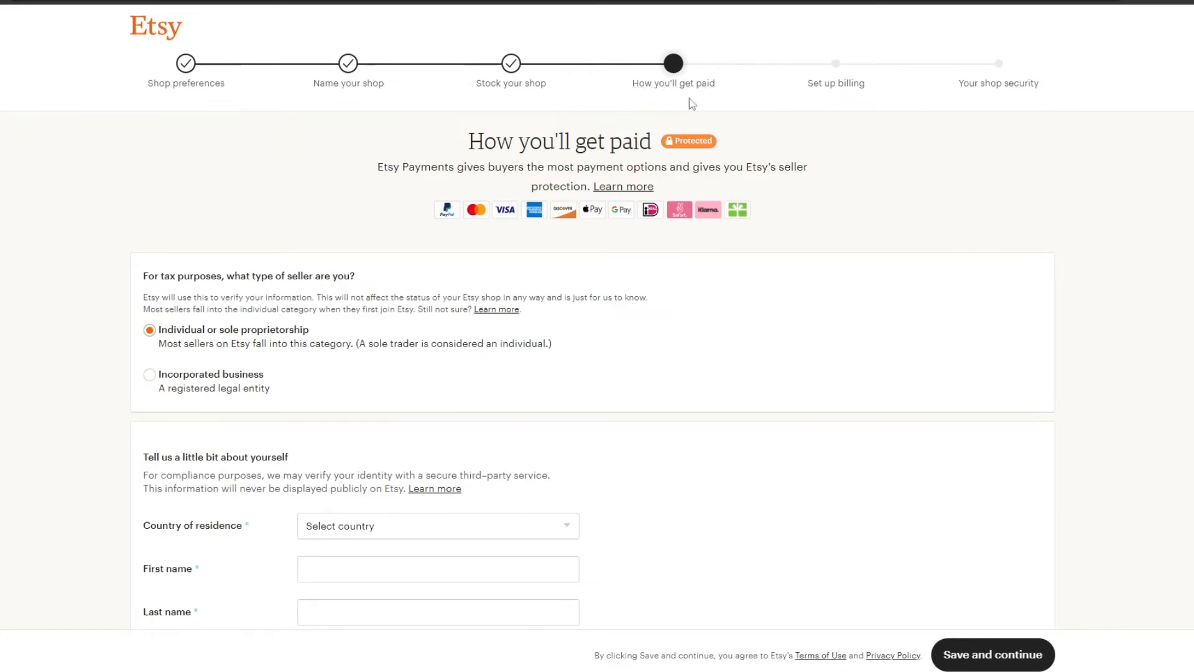
- Review the payment form's seller type, personal details, taxpayer address and bank location fields without filling them in
{"action": "scroll", "coordinate": [685, 93], "scroll_direction": "down", "scroll_amount": 9}
{"action": "scroll", "coordinate": [765, 201], "scroll_direction": "down", "scroll_amount": 4}
{"action": "scroll", "coordinate": [752, 192], "scroll_direction": "up", "scroll_amount": 13}
{"action": "scroll", "coordinate": [507, 275], "scroll_direction": "down", "scroll_amount": 2}
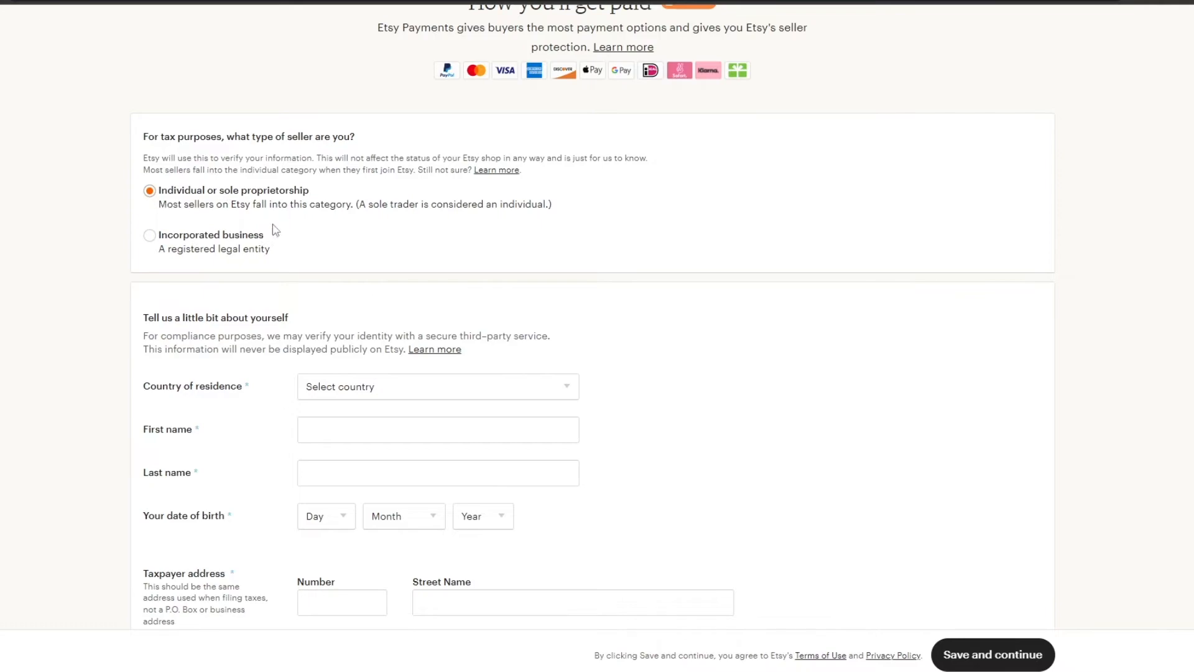
{"action": "scroll", "coordinate": [214, 221], "scroll_direction": "down", "scroll_amount": 2}
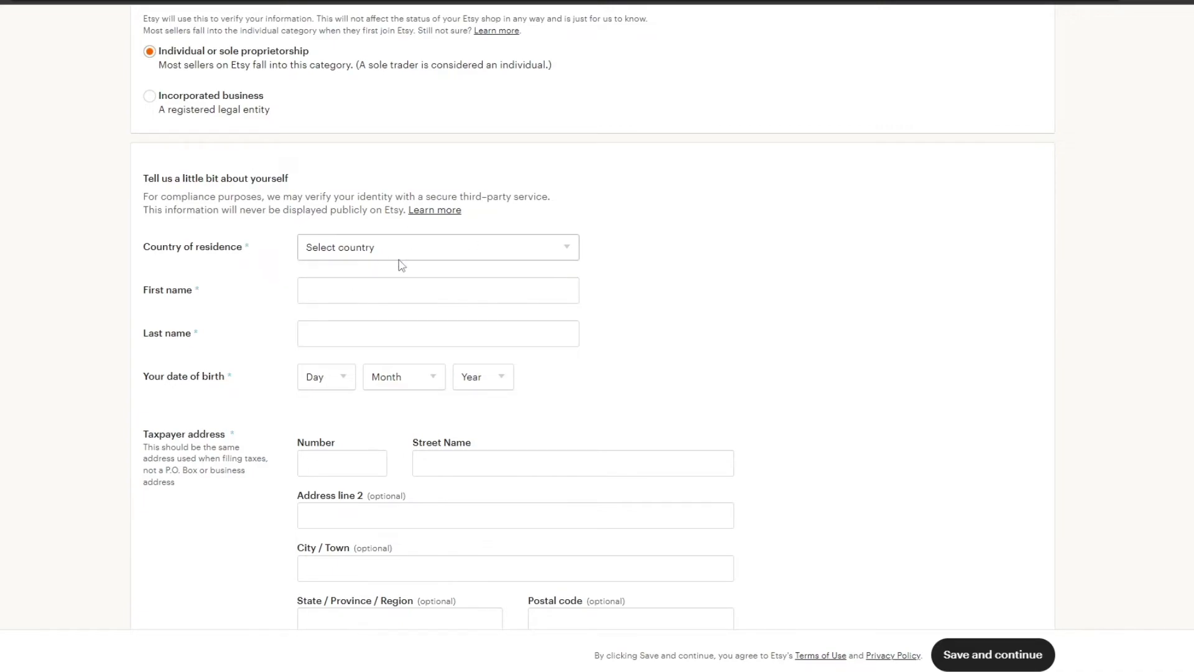
{"action": "left_click", "coordinate": [376, 281]}
{"action": "scroll", "coordinate": [244, 352], "scroll_direction": "down", "scroll_amount": 4}
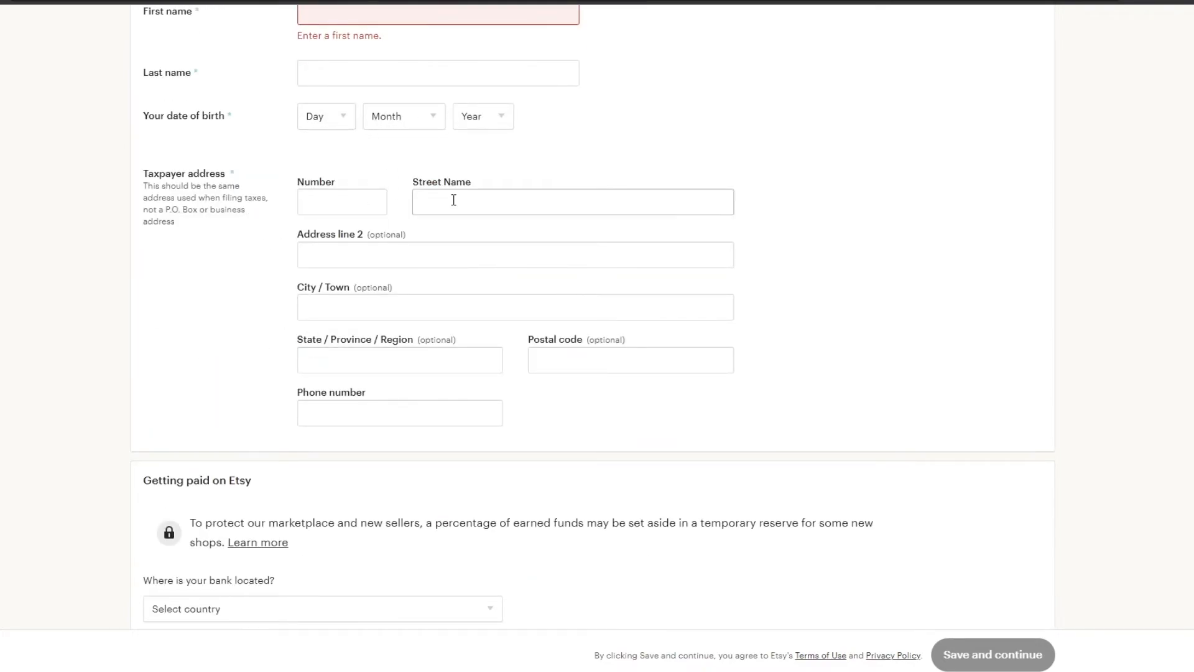
{"action": "scroll", "coordinate": [404, 311], "scroll_direction": "down", "scroll_amount": 2}
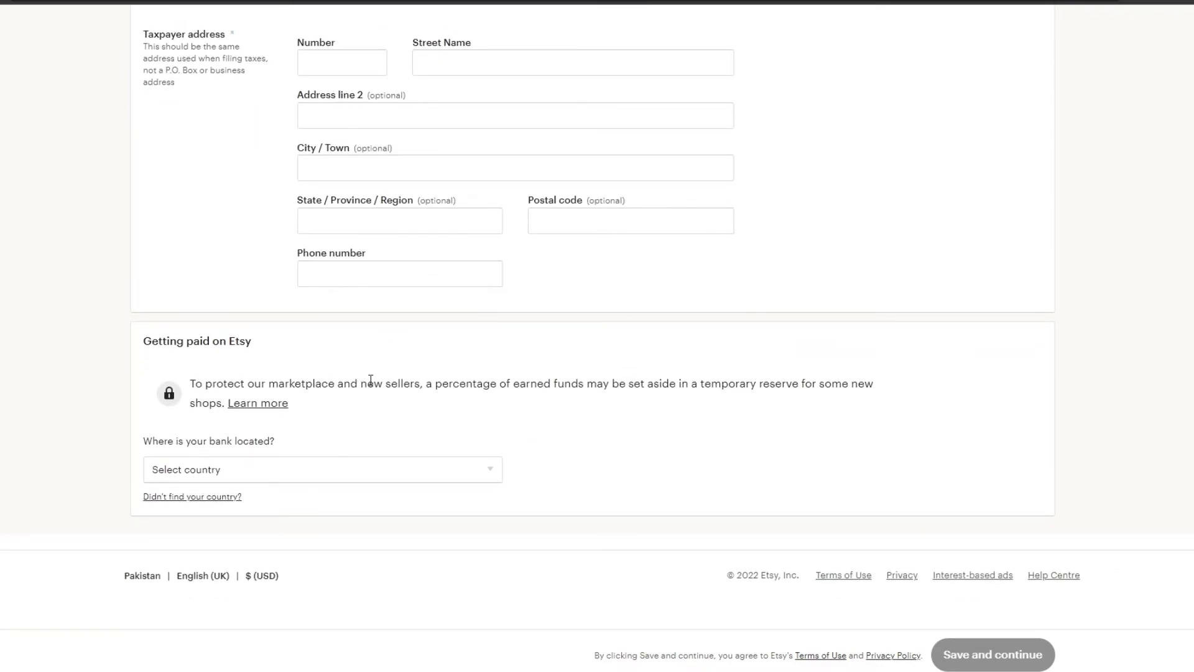
{"action": "scroll", "coordinate": [371, 380], "scroll_direction": "down", "scroll_amount": 1}
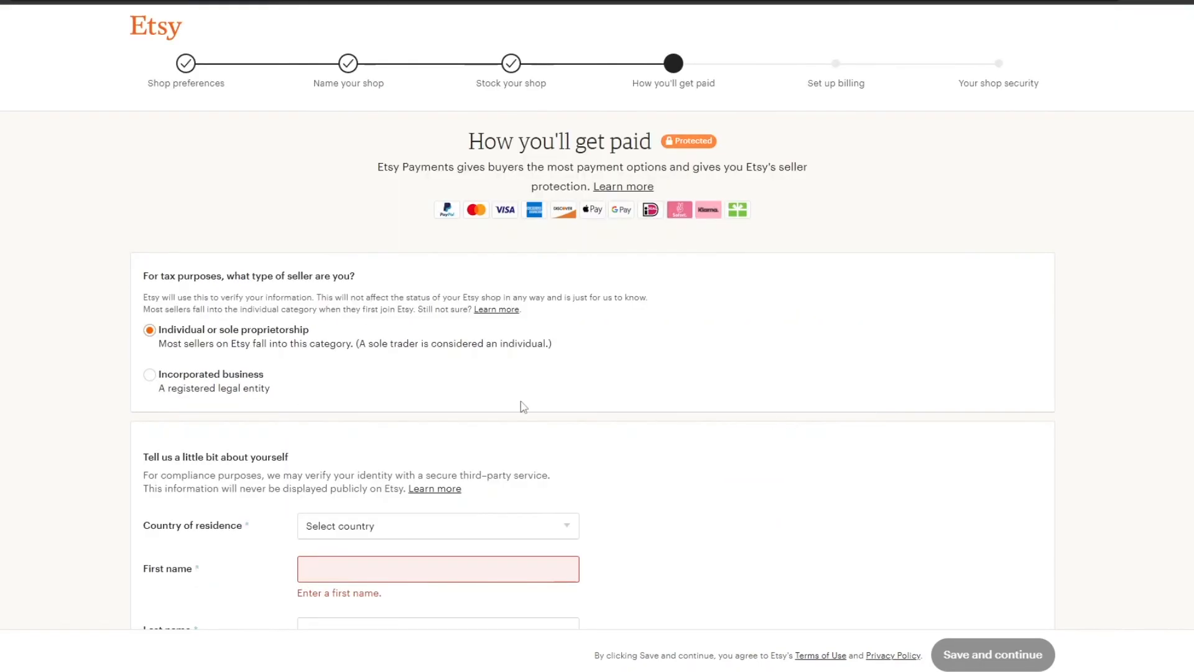
- Go over the whole payment form again, along with the remaining billing and shop security stages of the setup
{"action": "scroll", "coordinate": [595, 301], "scroll_direction": "down", "scroll_amount": 13}
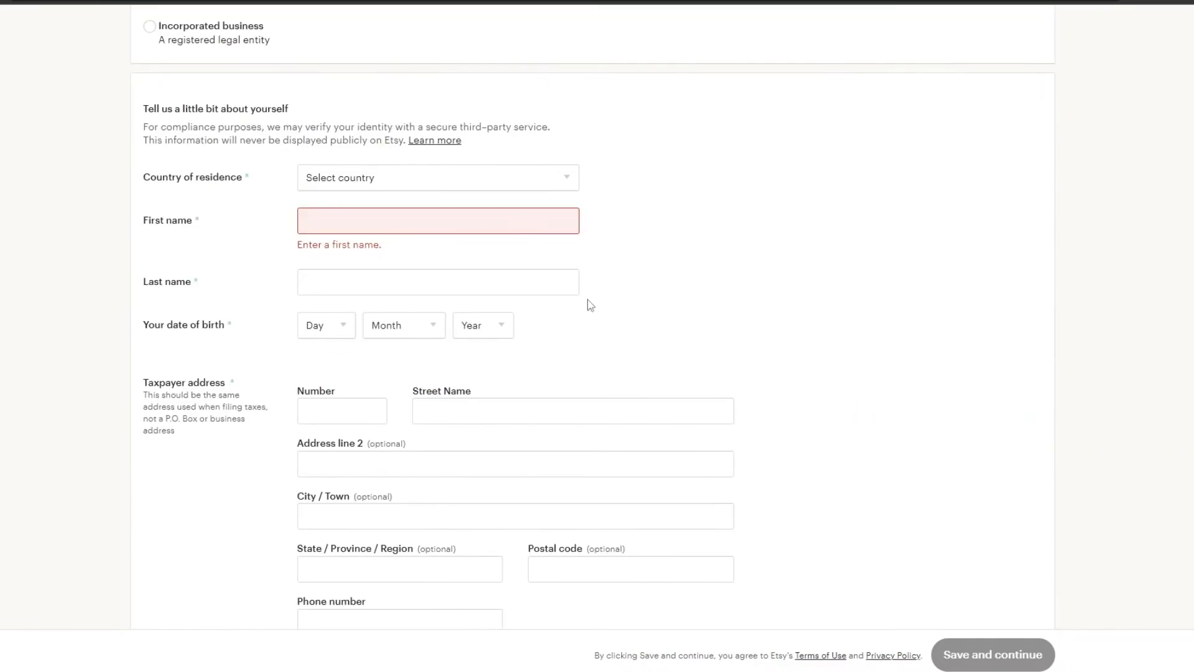
{"action": "scroll", "coordinate": [477, 377], "scroll_direction": "up", "scroll_amount": 2}
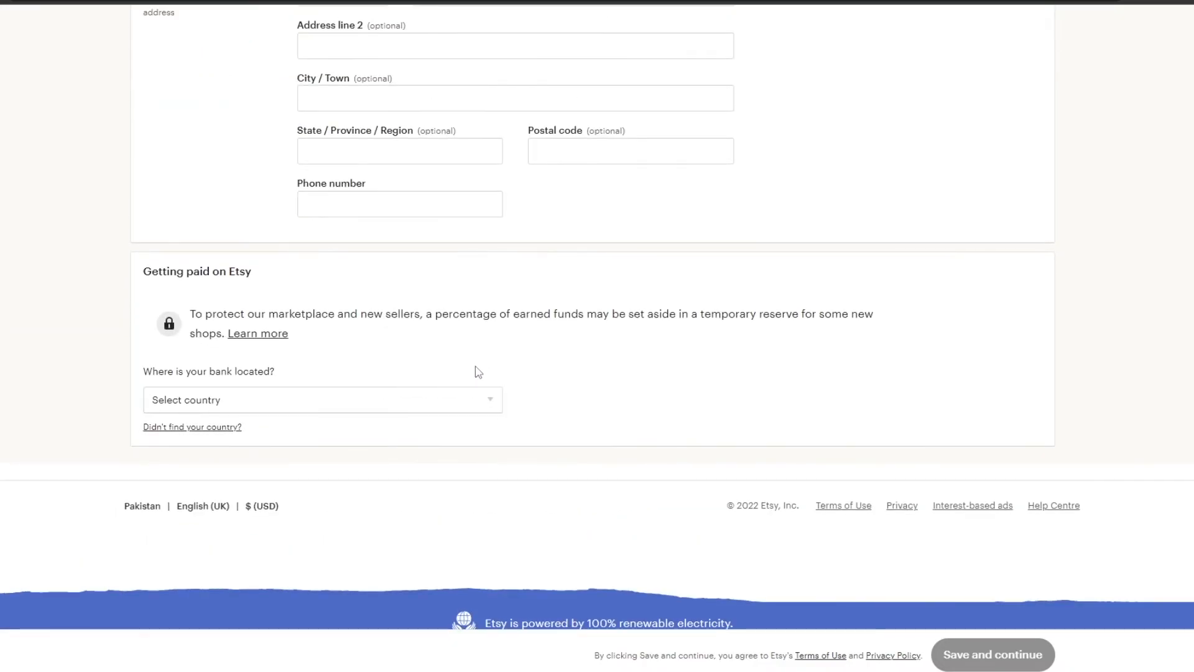
{"action": "scroll", "coordinate": [293, 473], "scroll_direction": "up", "scroll_amount": 2}
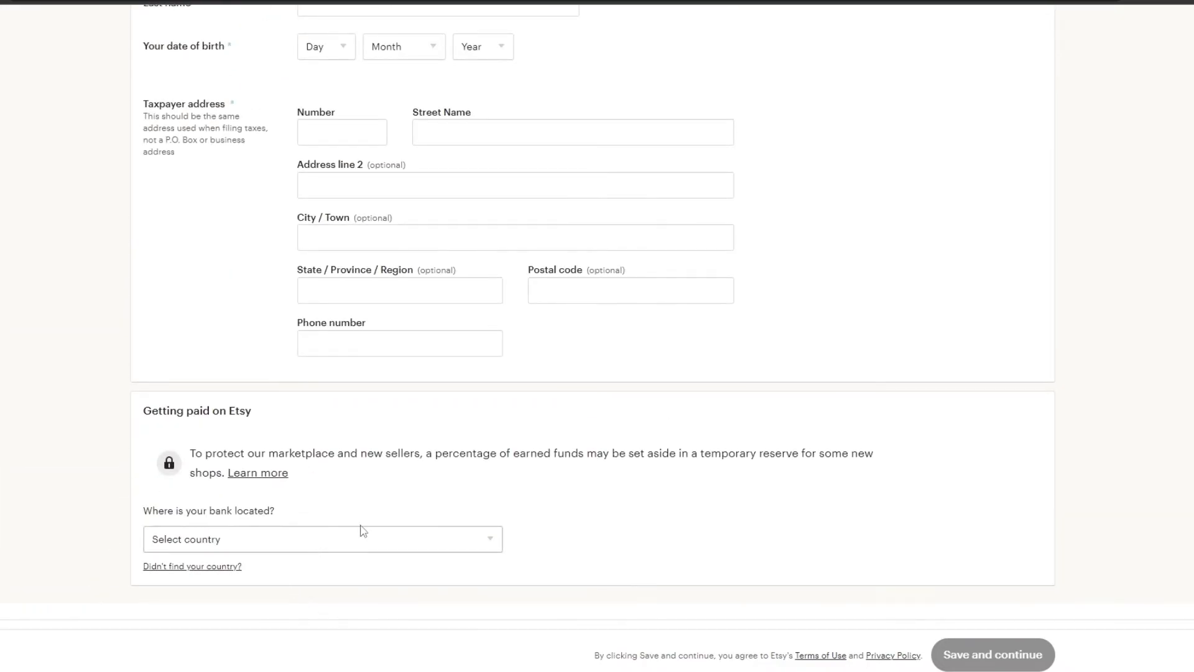
{"action": "scroll", "coordinate": [697, 539], "scroll_direction": "up", "scroll_amount": 9}
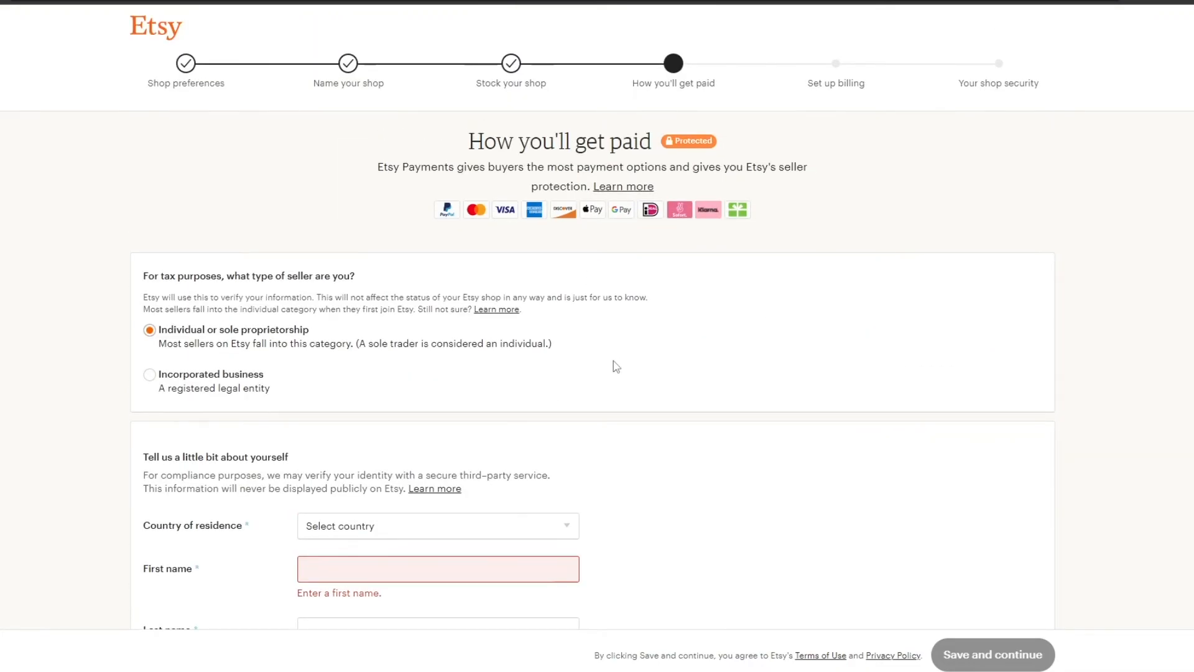
{"action": "scroll", "coordinate": [628, 376], "scroll_direction": "down", "scroll_amount": 8}
{"action": "scroll", "coordinate": [644, 386], "scroll_direction": "down", "scroll_amount": 7}
{"action": "scroll", "coordinate": [487, 385], "scroll_direction": "up", "scroll_amount": 4}
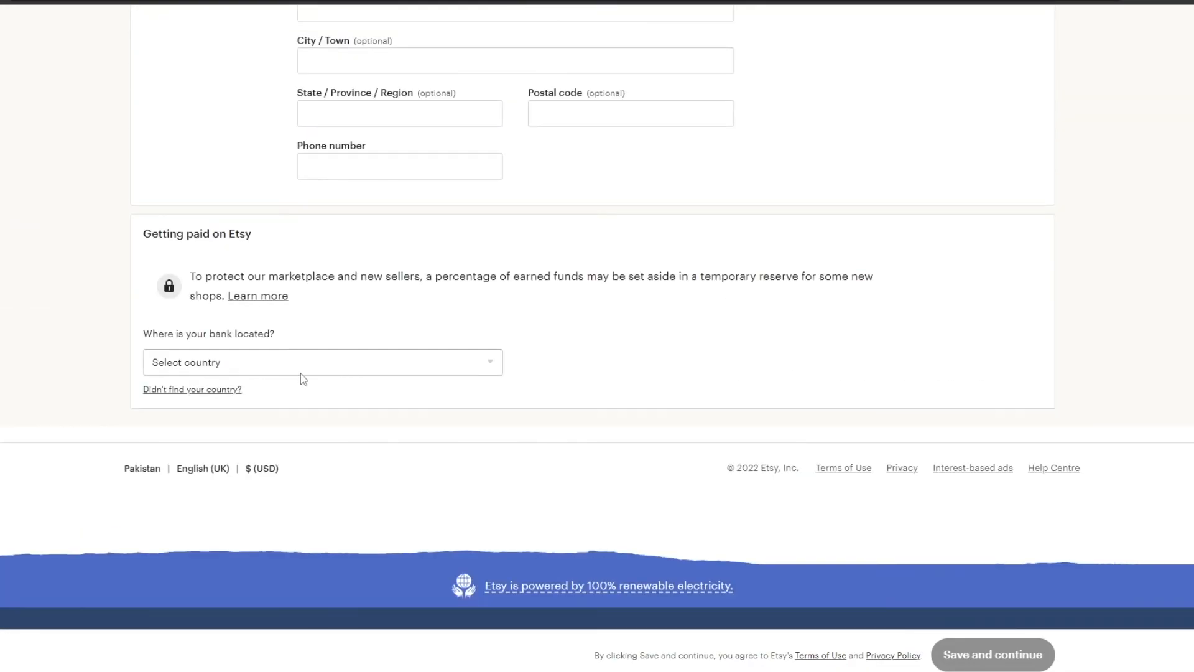
{"action": "scroll", "coordinate": [709, 454], "scroll_direction": "up", "scroll_amount": 10}
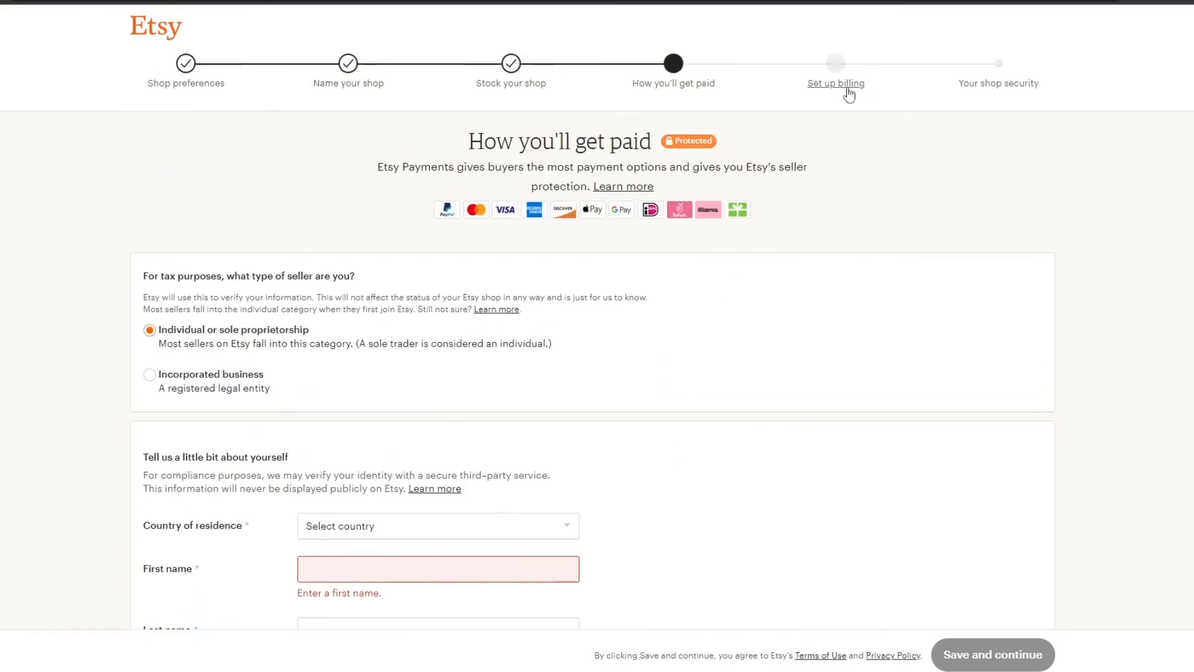
{"action": "scroll", "coordinate": [595, 427], "scroll_direction": "down", "scroll_amount": 7}
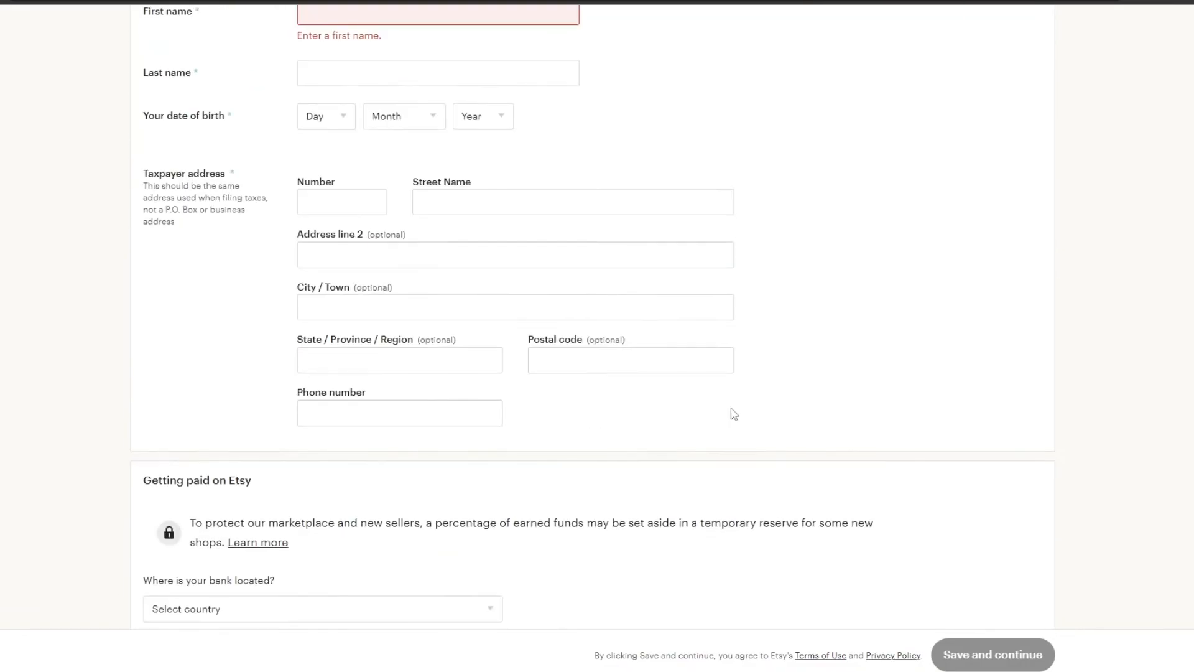
{"action": "scroll", "coordinate": [759, 453], "scroll_direction": "down", "scroll_amount": 2}
{"action": "scroll", "coordinate": [738, 426], "scroll_direction": "down", "scroll_amount": 1}
{"action": "scroll", "coordinate": [740, 431], "scroll_direction": "up", "scroll_amount": 9}
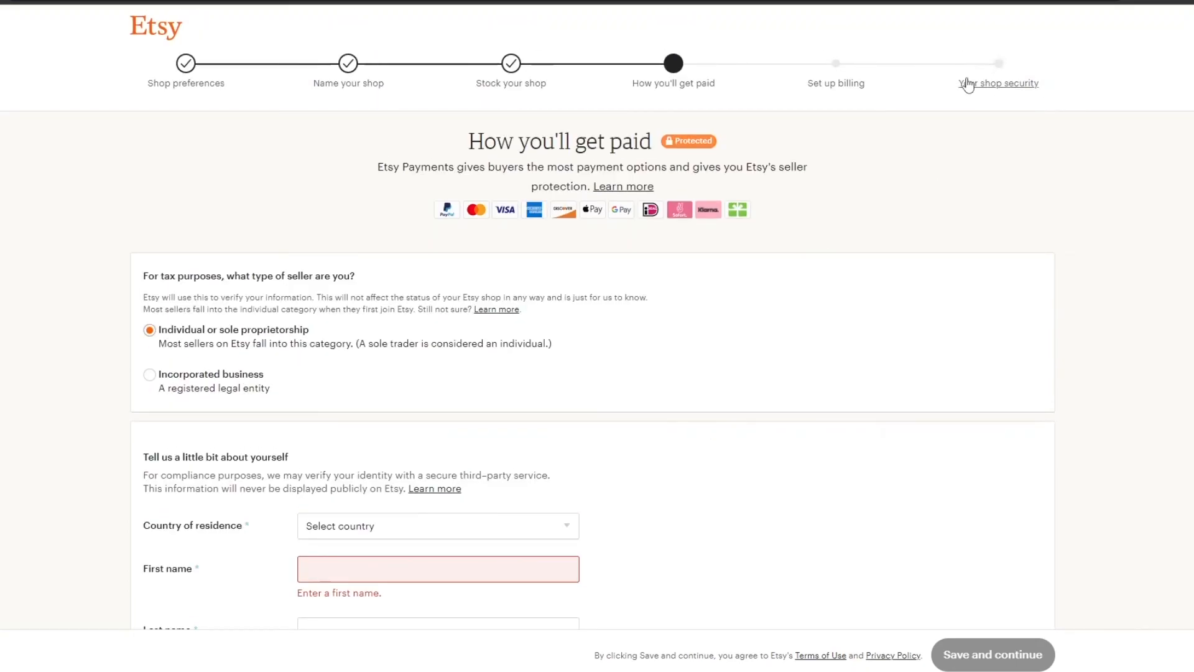
{"action": "scroll", "coordinate": [705, 480], "scroll_direction": "down", "scroll_amount": 7}
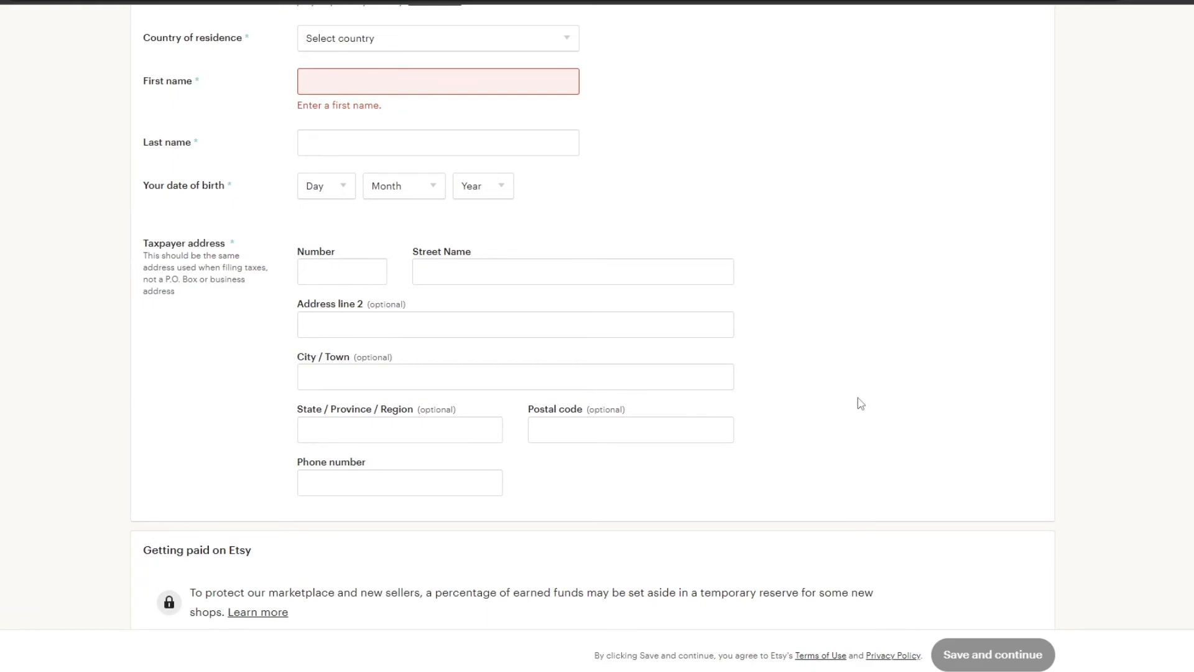
{"action": "scroll", "coordinate": [874, 398], "scroll_direction": "down", "scroll_amount": 1}
{"action": "scroll", "coordinate": [874, 405], "scroll_direction": "up", "scroll_amount": 8}
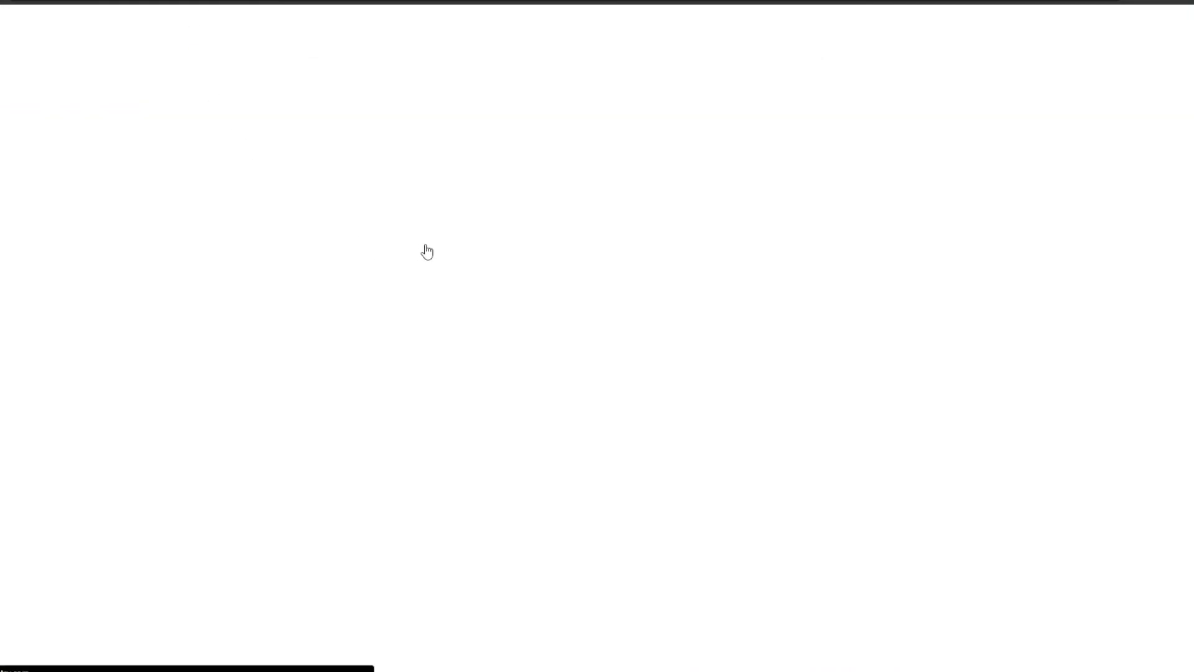
- Browse the clothing and accessories on sale and open the gray Japanese haiku women's organic cotton T-shirt
{"action": "scroll", "coordinate": [541, 491], "scroll_direction": "down", "scroll_amount": 5}
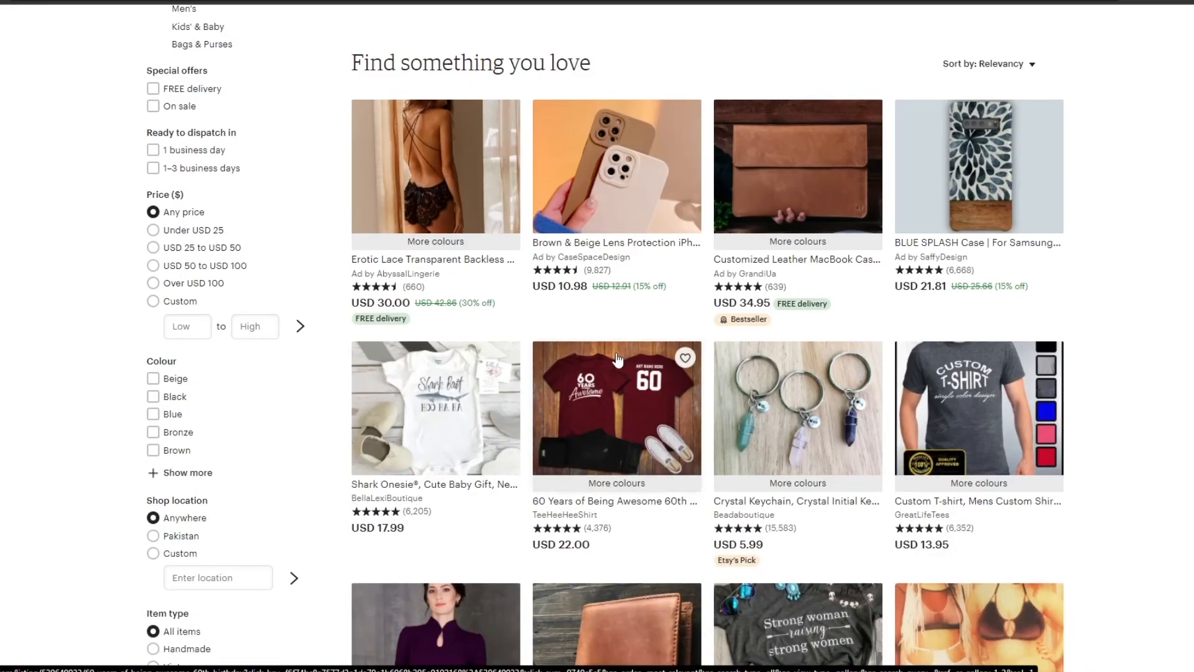
{"action": "scroll", "coordinate": [617, 360], "scroll_direction": "down", "scroll_amount": 6}
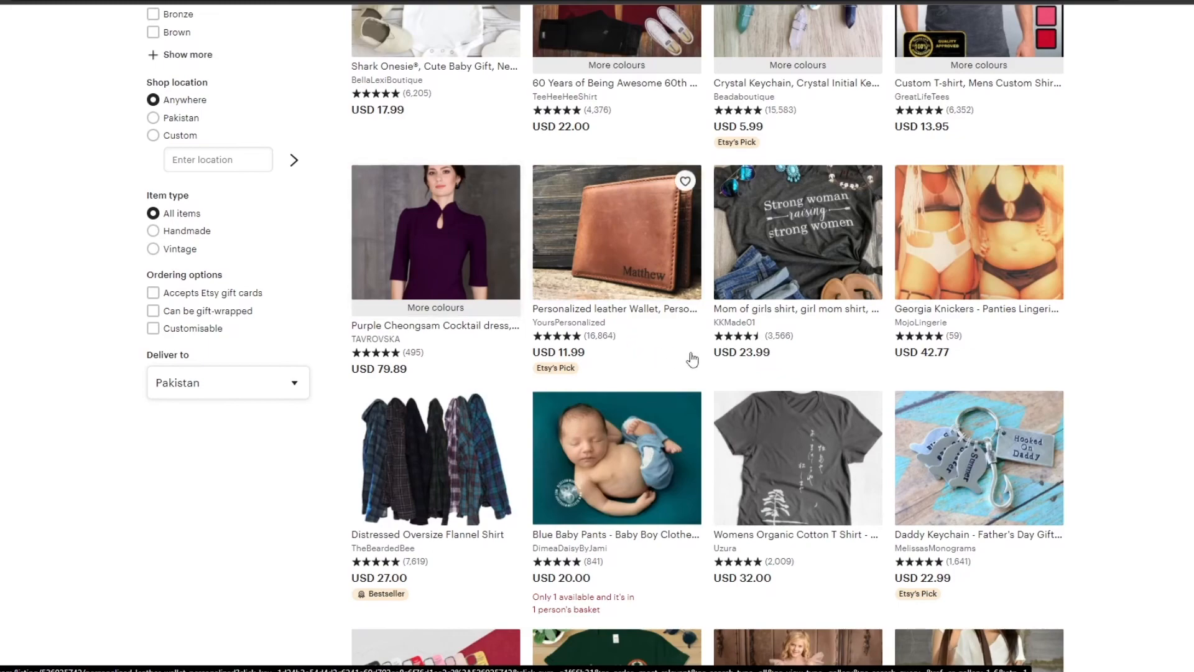
{"action": "left_click", "coordinate": [782, 448]}
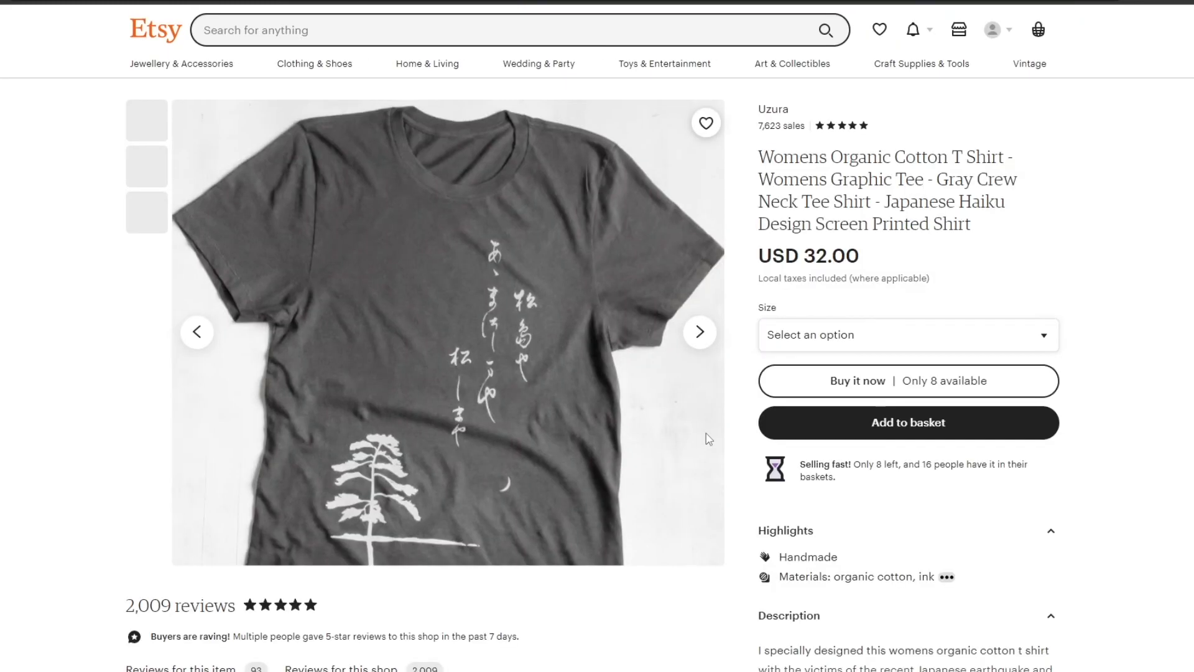
- Open the Uzura shop and examine its banner, profile, announcement, categories, featured items and full item list
{"action": "left_click", "coordinate": [773, 109]}
{"action": "scroll", "coordinate": [551, 333], "scroll_direction": "down", "scroll_amount": 8}
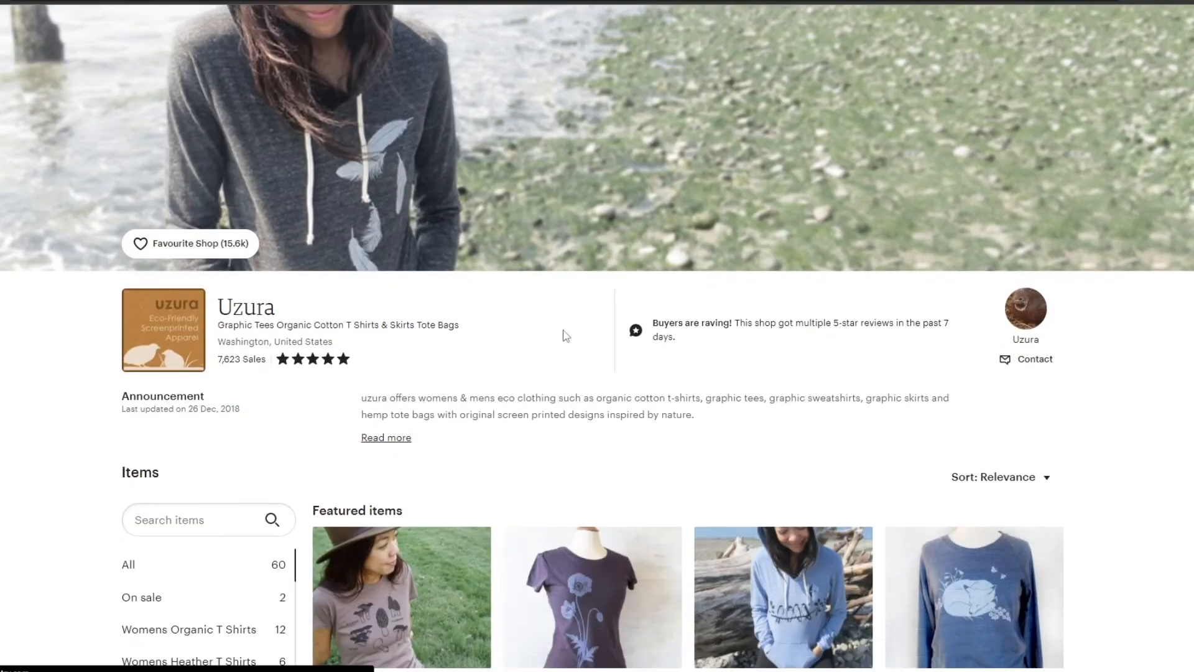
{"action": "scroll", "coordinate": [521, 371], "scroll_direction": "down", "scroll_amount": 8}
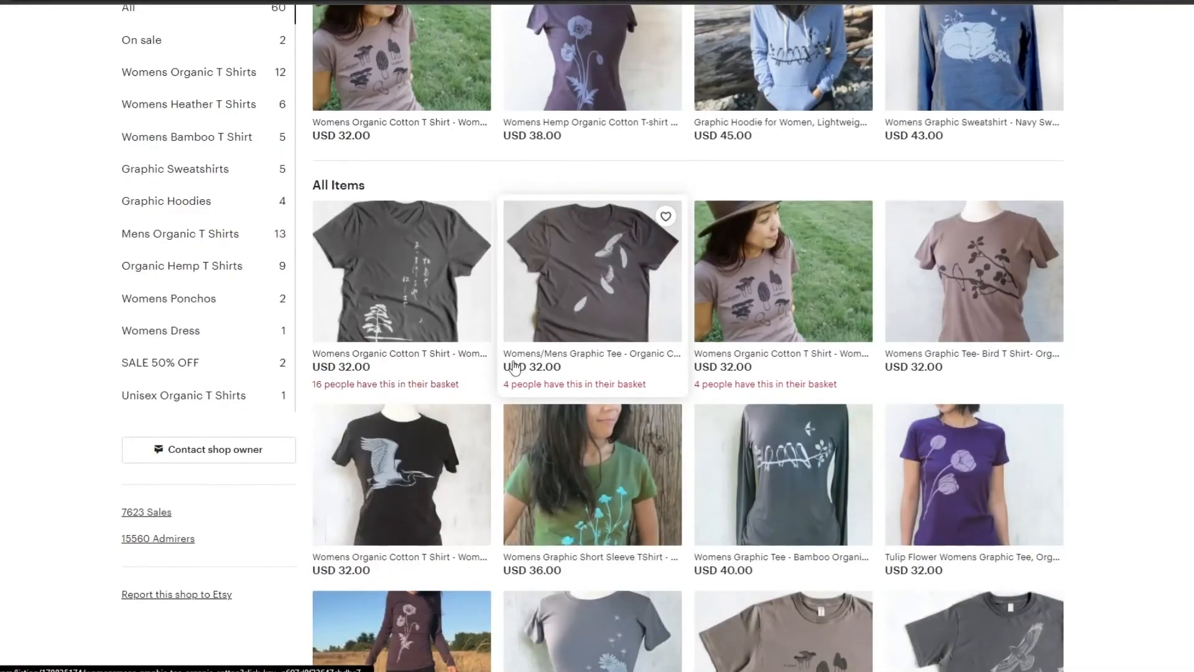
{"action": "scroll", "coordinate": [494, 379], "scroll_direction": "up", "scroll_amount": 13}
{"action": "scroll", "coordinate": [363, 205], "scroll_direction": "up", "scroll_amount": 3}
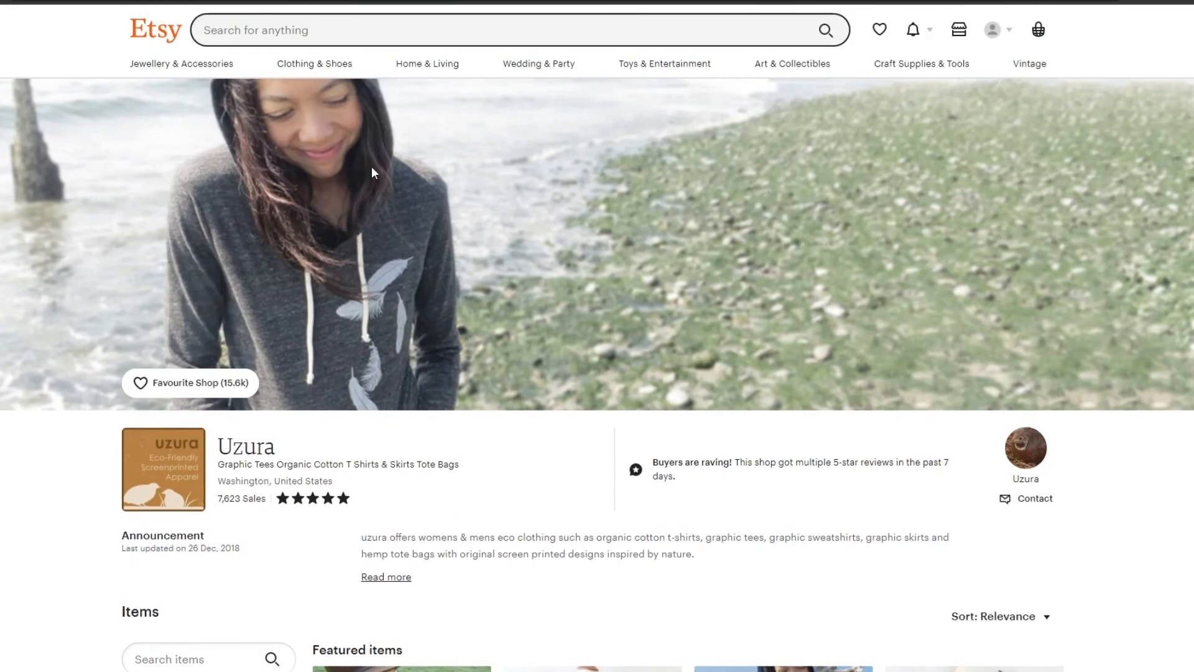
{"action": "scroll", "coordinate": [621, 308], "scroll_direction": "down", "scroll_amount": 4}
{"action": "scroll", "coordinate": [212, 264], "scroll_direction": "up", "scroll_amount": 1}
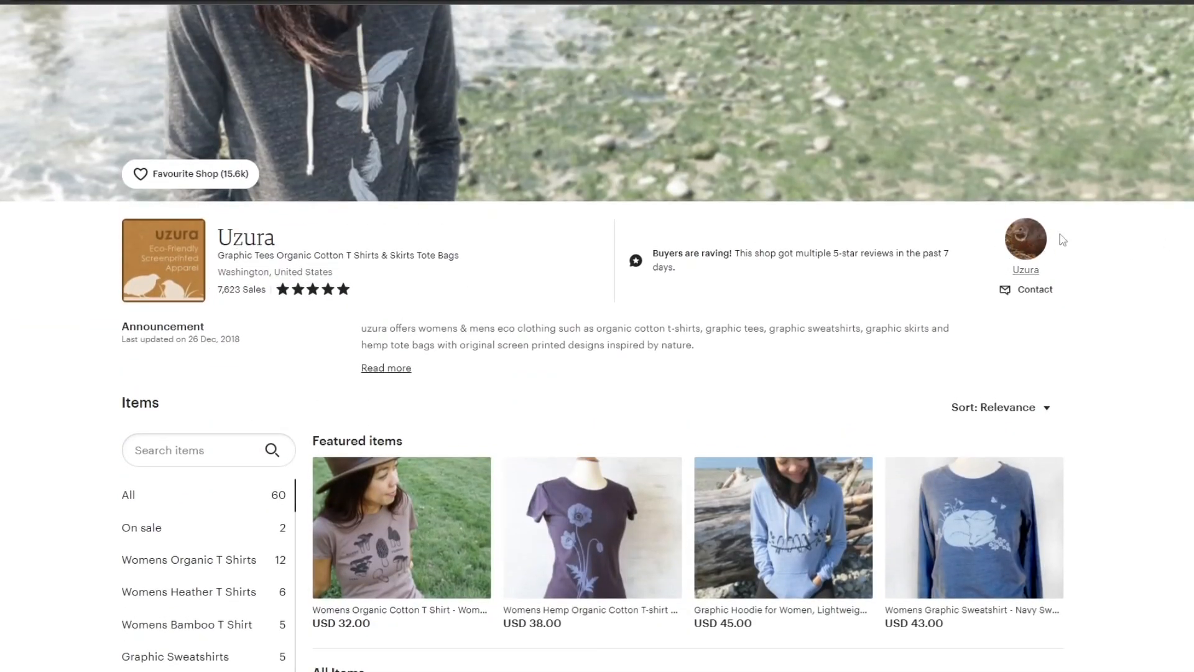
{"action": "scroll", "coordinate": [1060, 257], "scroll_direction": "down", "scroll_amount": 1}
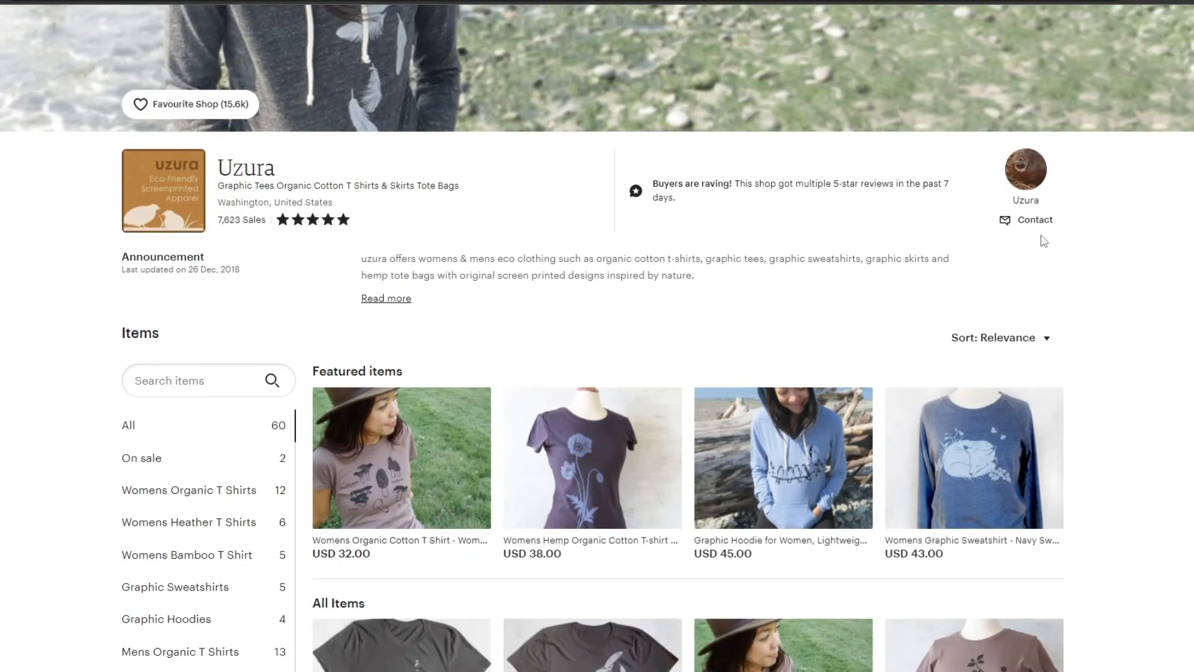
{"action": "scroll", "coordinate": [1057, 249], "scroll_direction": "down", "scroll_amount": 20}
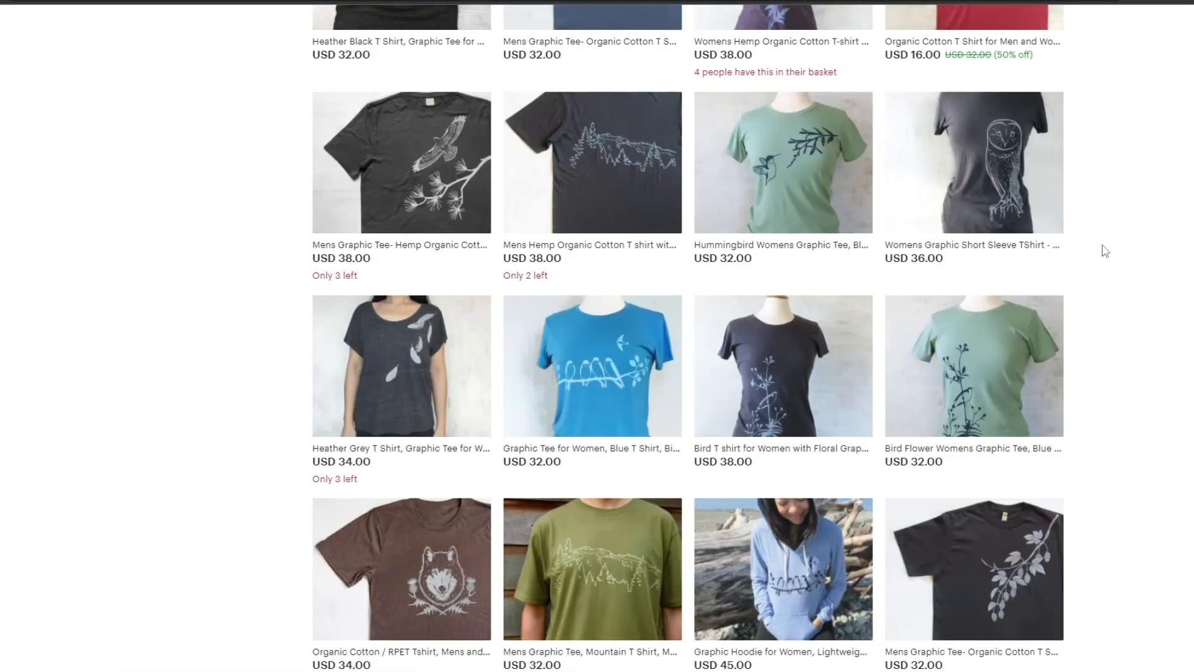
{"action": "scroll", "coordinate": [1101, 246], "scroll_direction": "down", "scroll_amount": 8}
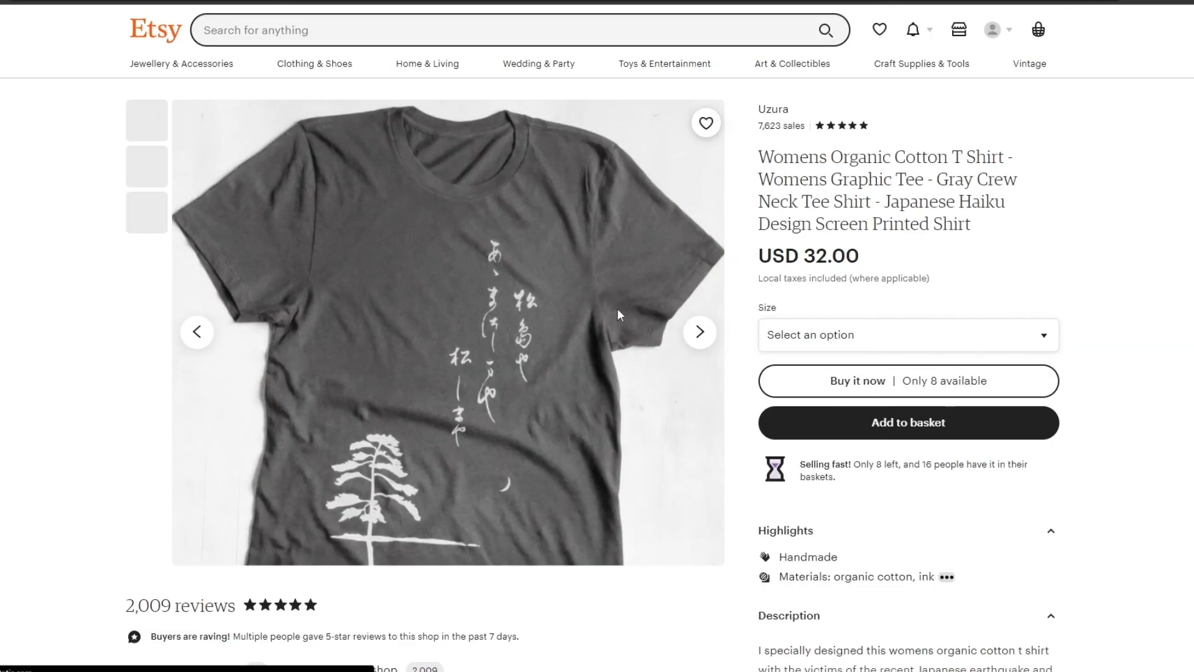
- Examine the haiku T-shirt listing's photos, reviews, description and delivery details, dismissing the favourites tip
{"action": "scroll", "coordinate": [612, 309], "scroll_direction": "down", "scroll_amount": 1}
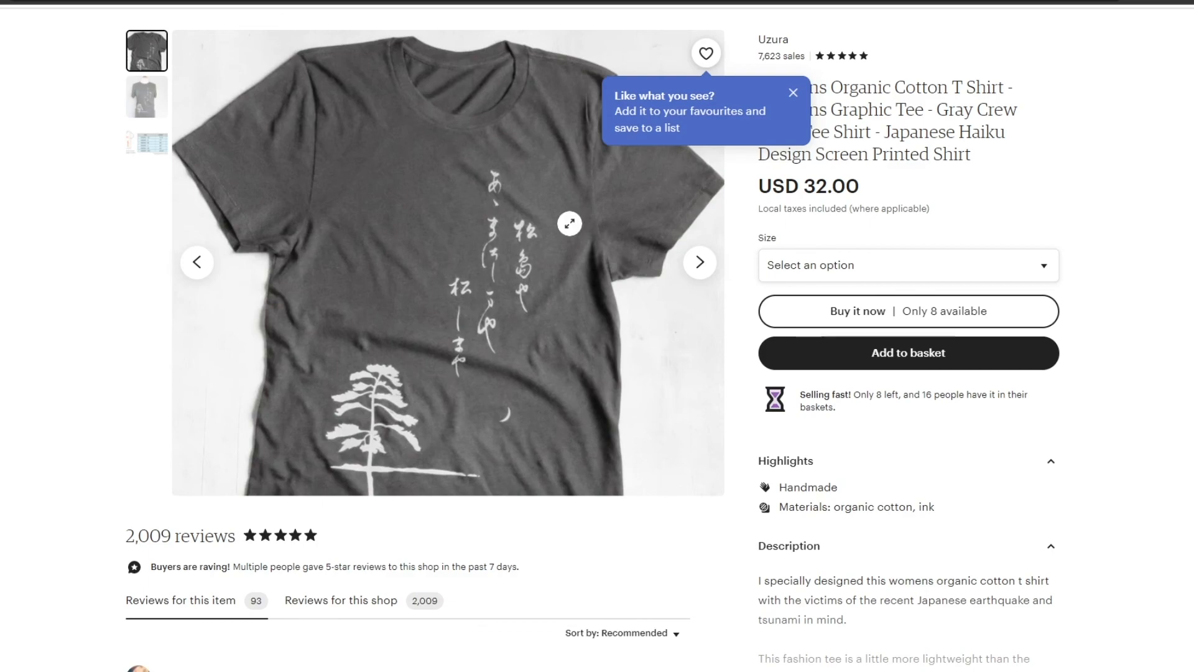
{"action": "scroll", "coordinate": [477, 501], "scroll_direction": "down", "scroll_amount": 5}
{"action": "scroll", "coordinate": [477, 504], "scroll_direction": "up", "scroll_amount": 2}
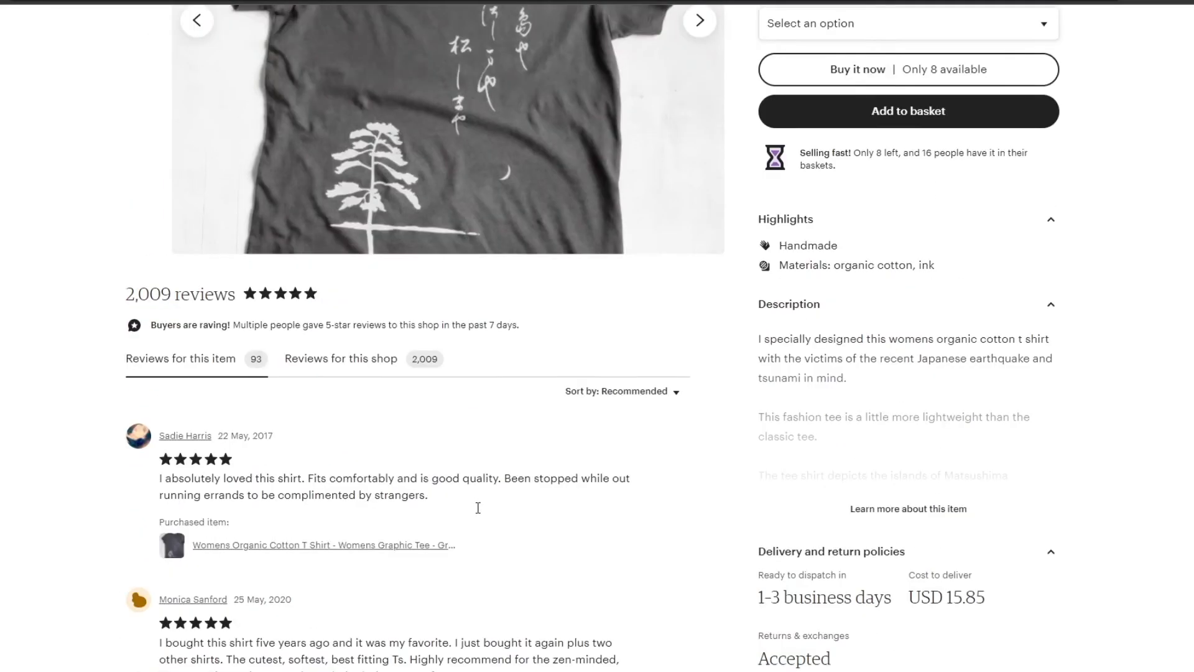
{"action": "scroll", "coordinate": [477, 503], "scroll_direction": "up", "scroll_amount": 5}
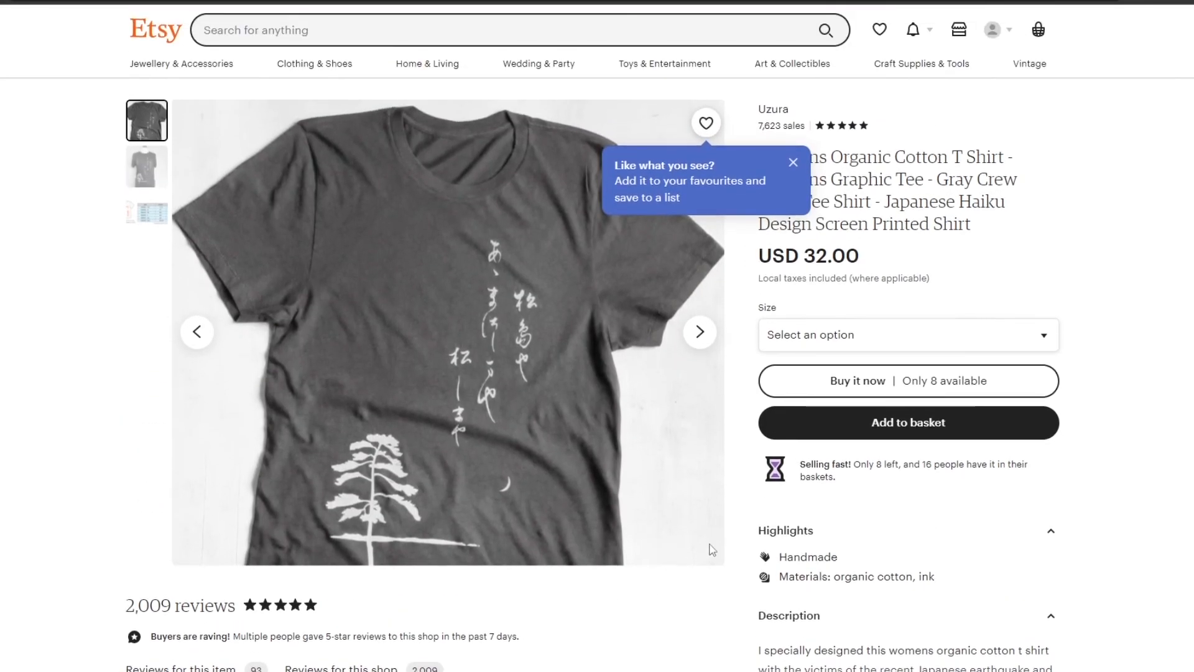
{"action": "left_click", "coordinate": [793, 162]}
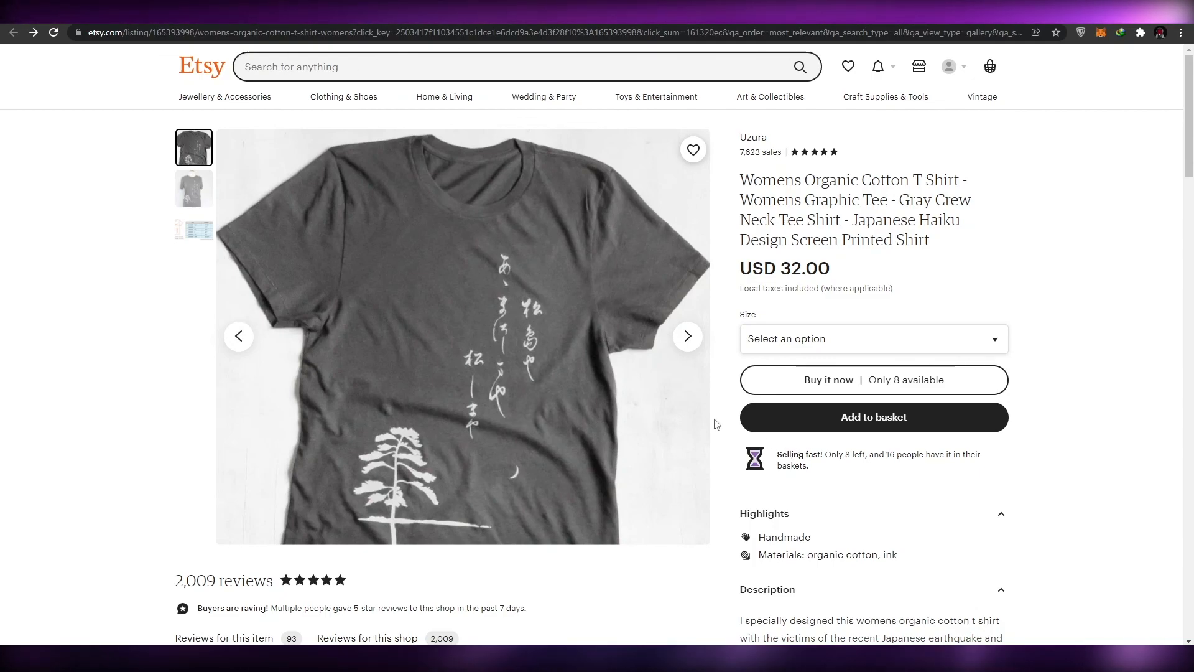
{"action": "scroll", "coordinate": [715, 423], "scroll_direction": "down", "scroll_amount": 1}
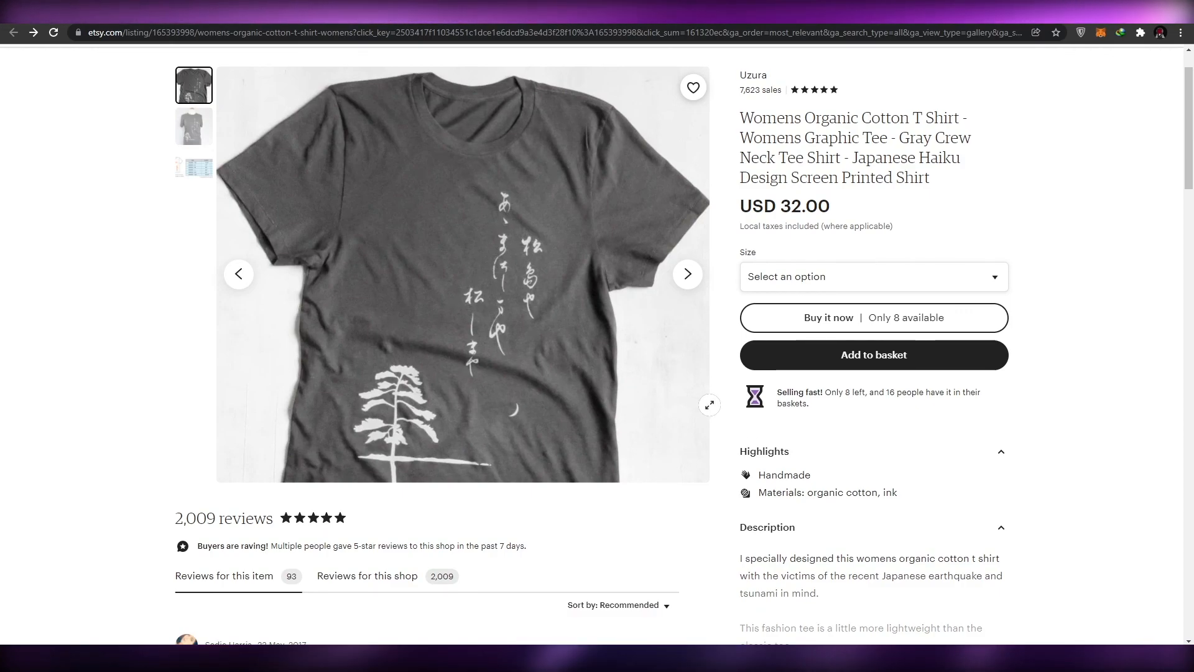
{"action": "scroll", "coordinate": [720, 408], "scroll_direction": "up", "scroll_amount": 1}
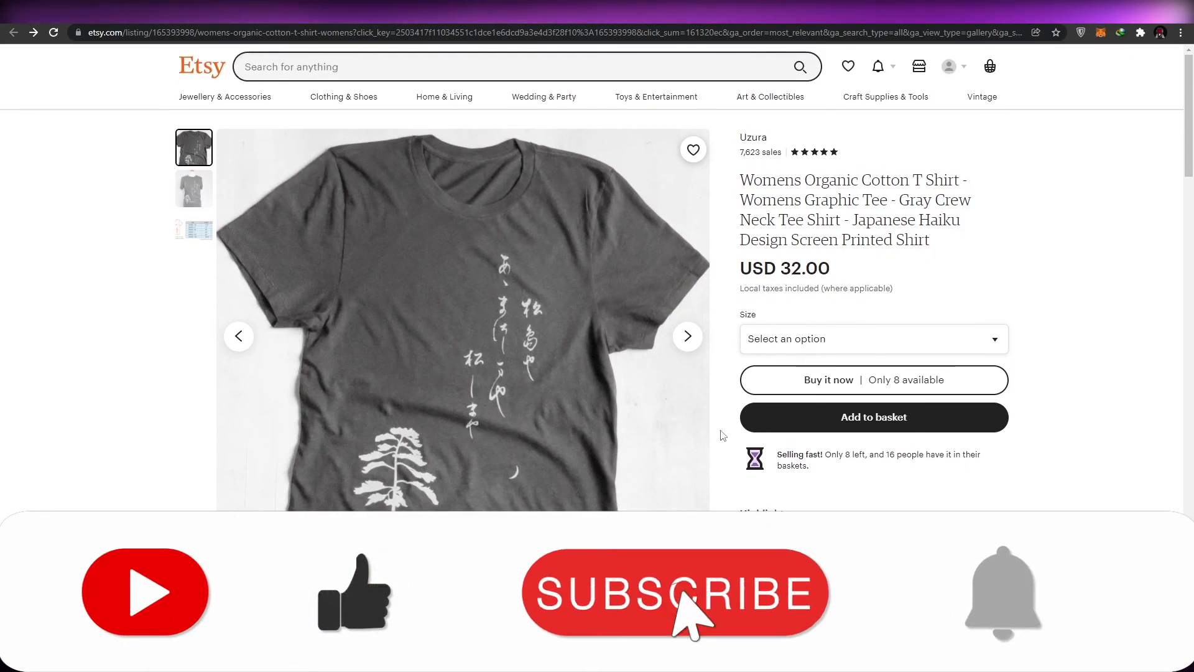